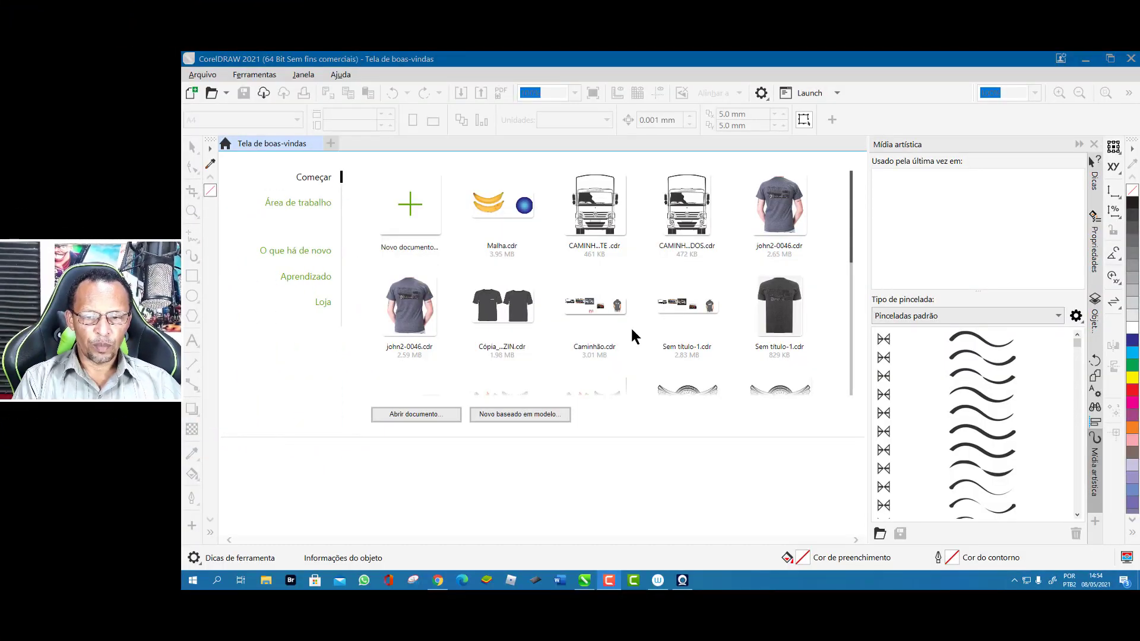
Step: Open CAMINHÃO FRENTE.cdr from the Welcome screen and close the Mídia artística docker
scroll(632, 331, "down", 3)
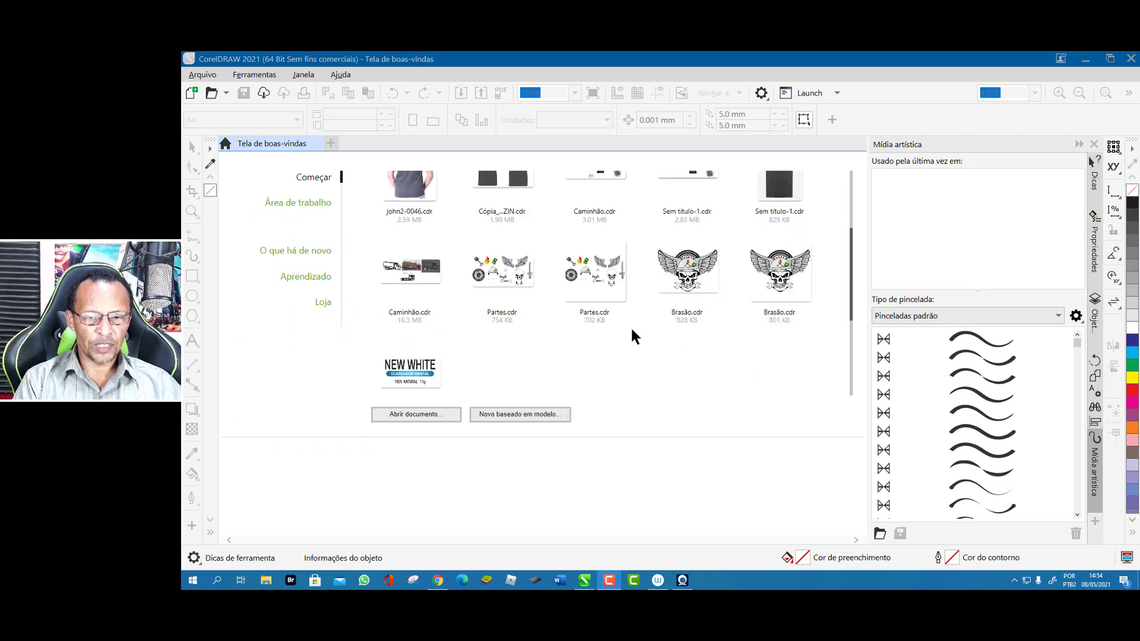
scroll(632, 331, "up", 3)
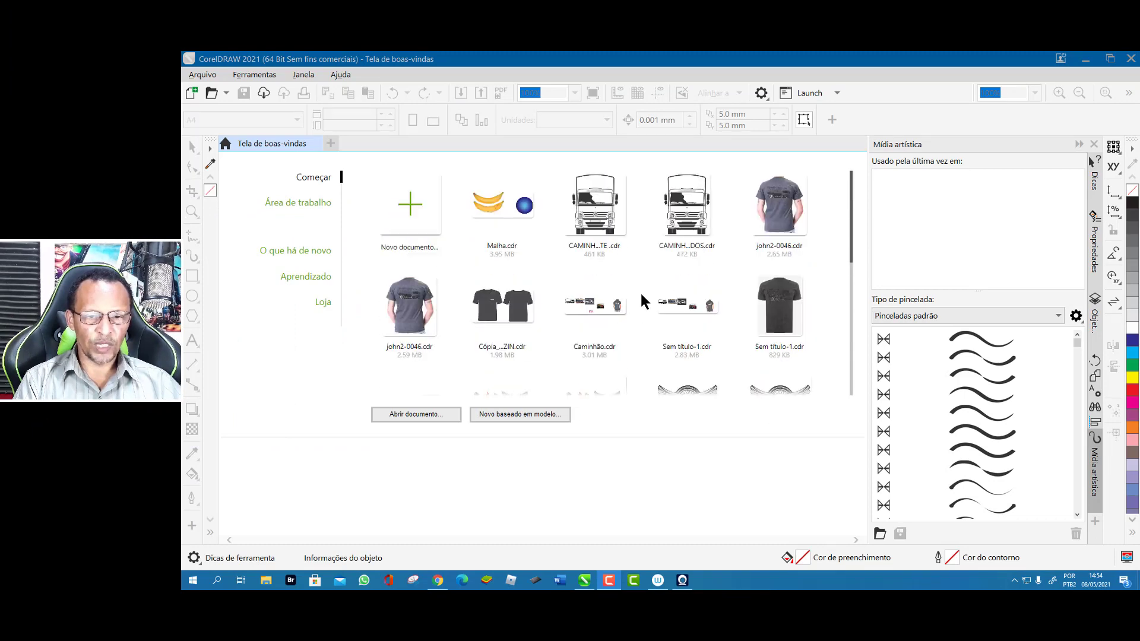
left_click(599, 196)
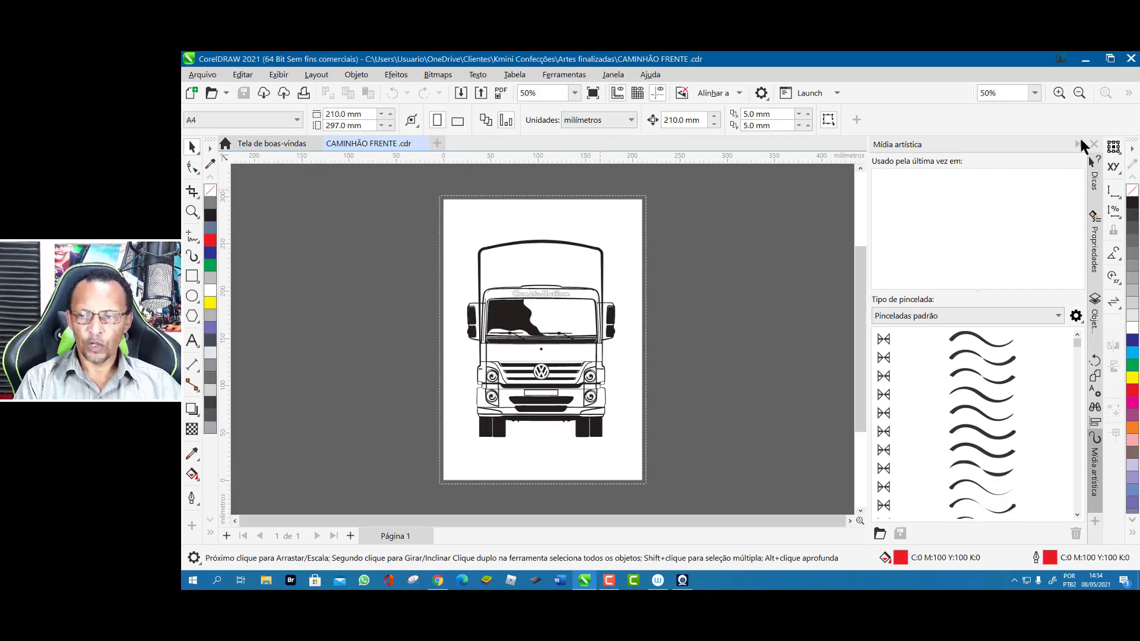
left_click(1079, 144)
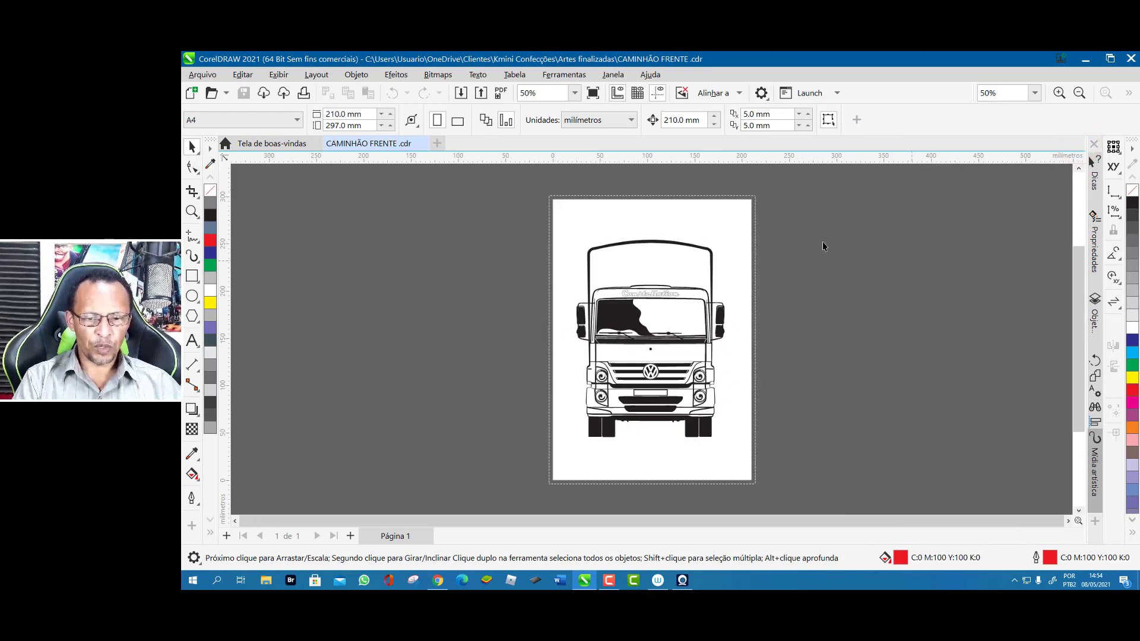
left_click(744, 224)
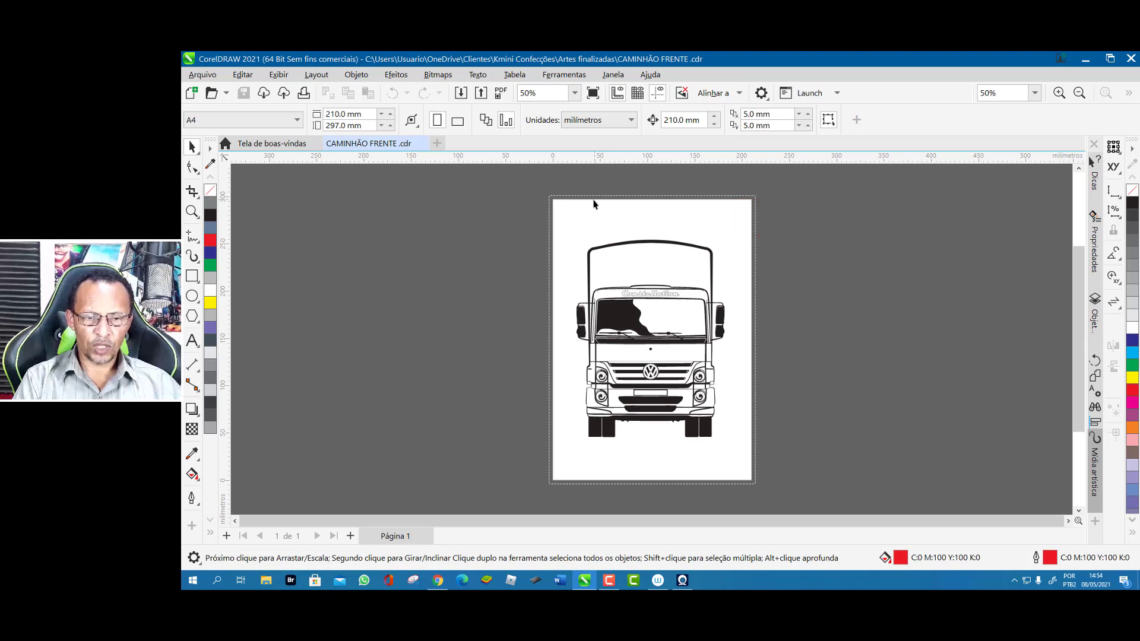
left_click(633, 214)
left_click(730, 186)
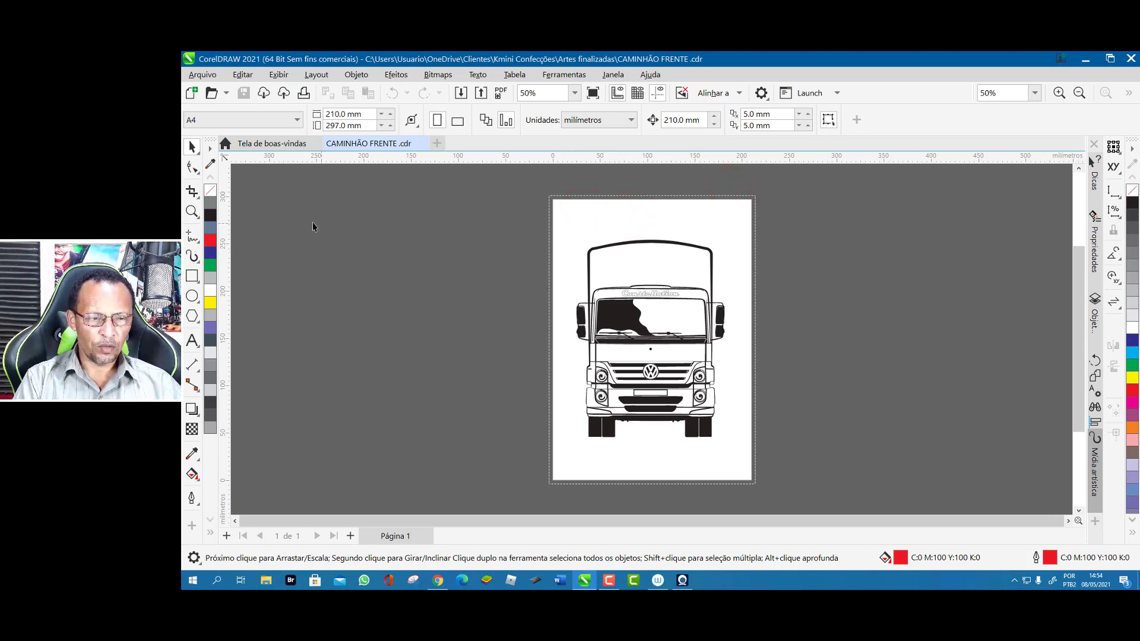
left_click(191, 275)
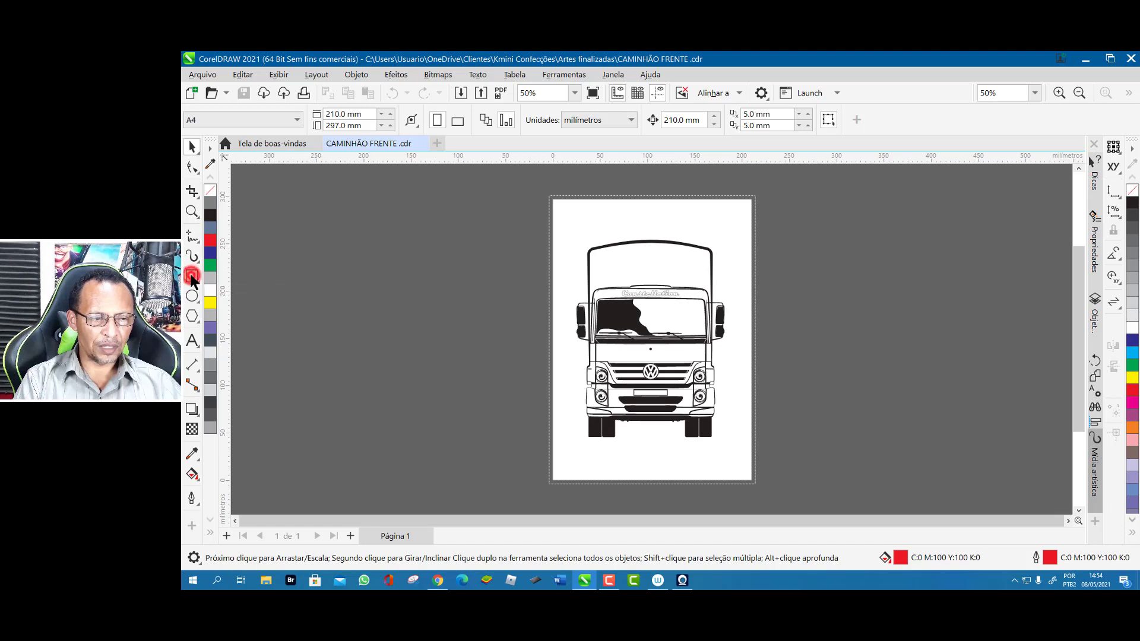
double_click(191, 275)
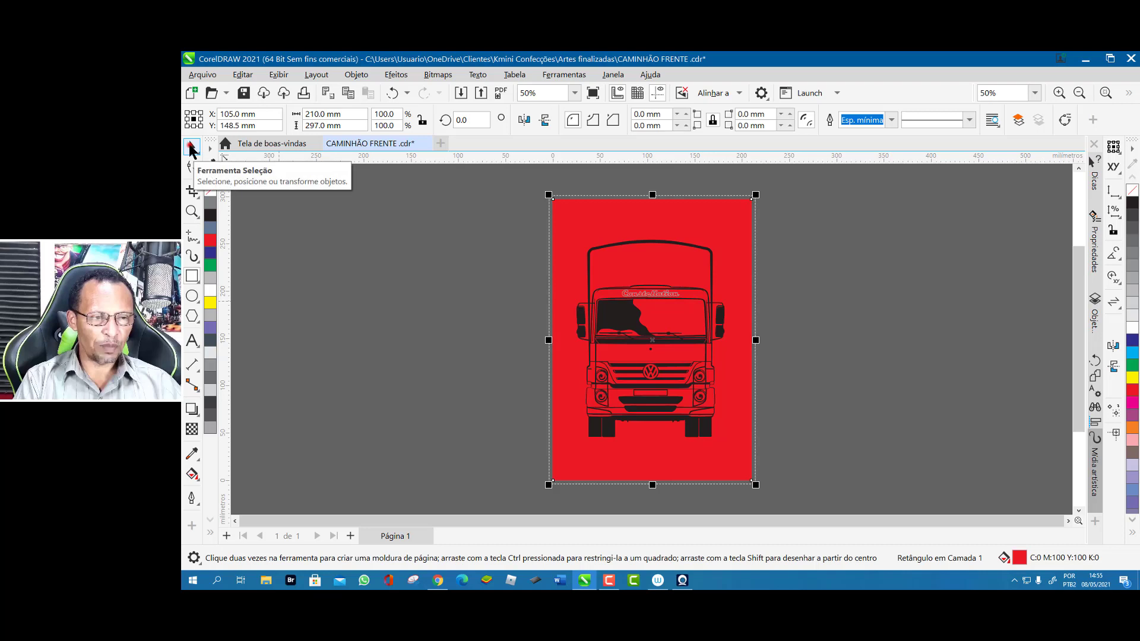
left_click(191, 146)
left_click_drag(697, 215, 444, 222)
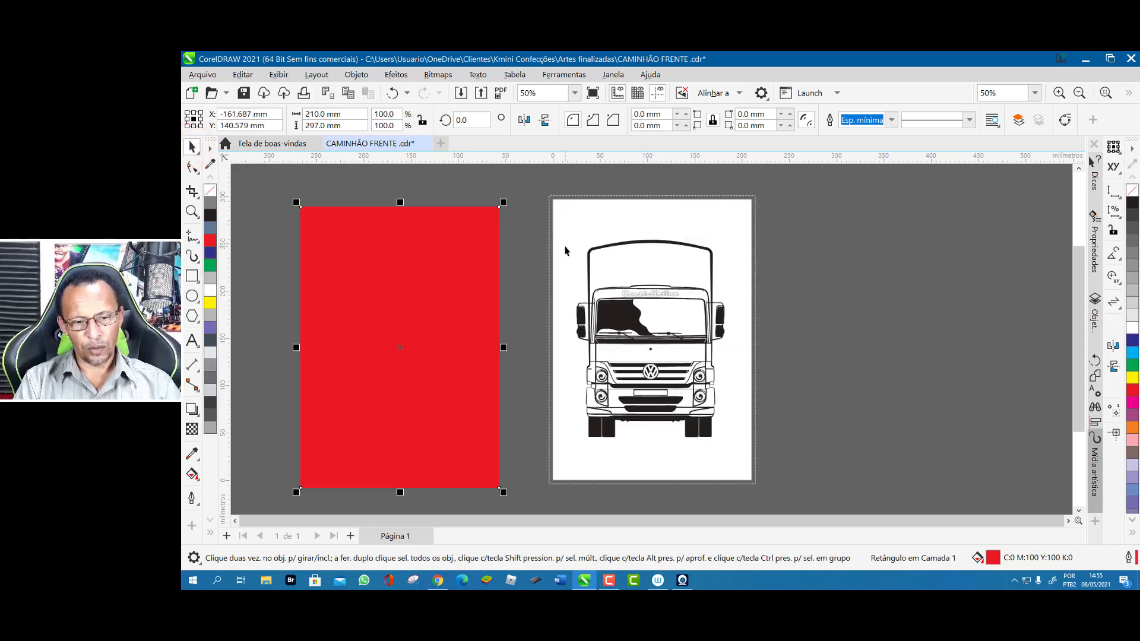
key("Delete")
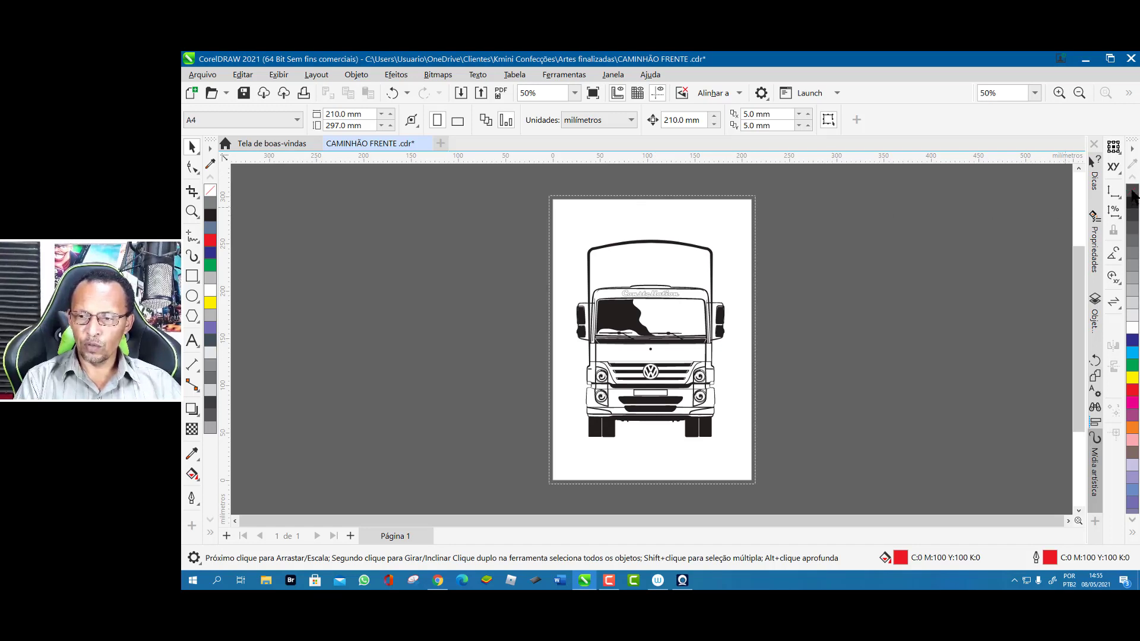
Step: Create an unfilled page-sized rectangle and fill it cyan, after briefly trying purple
left_click(1132, 192)
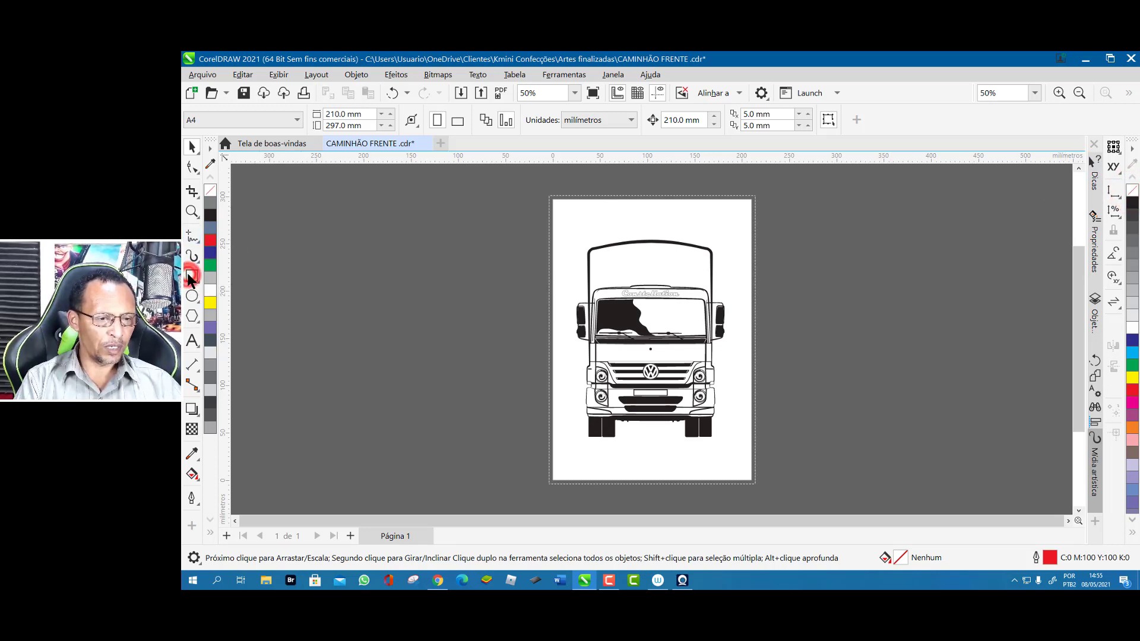
double_click(191, 277)
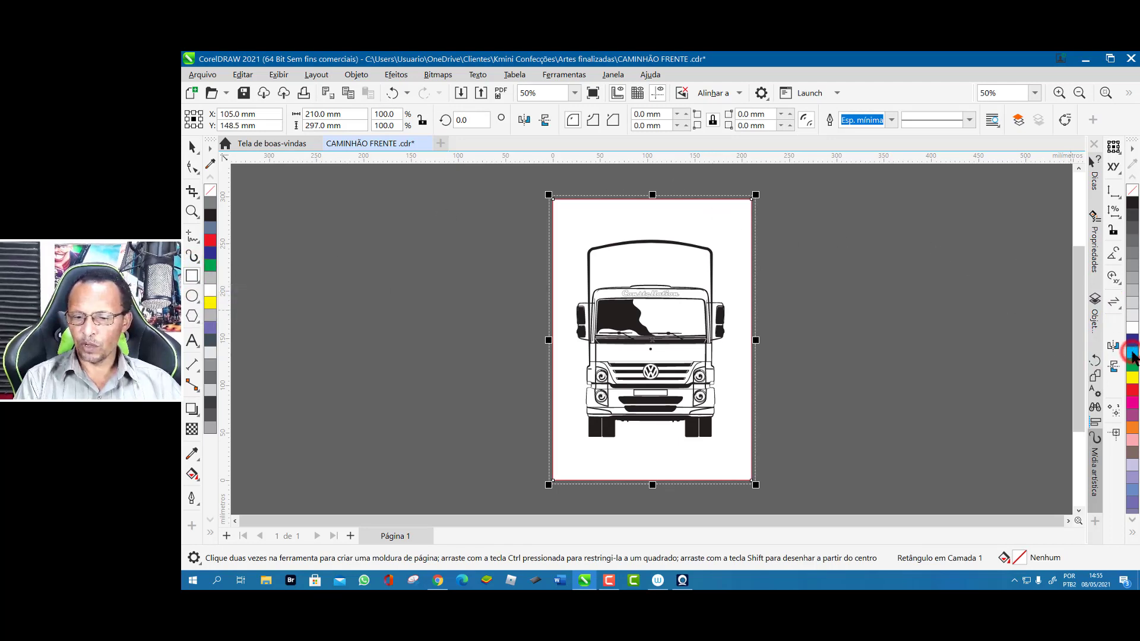
left_click(1133, 354)
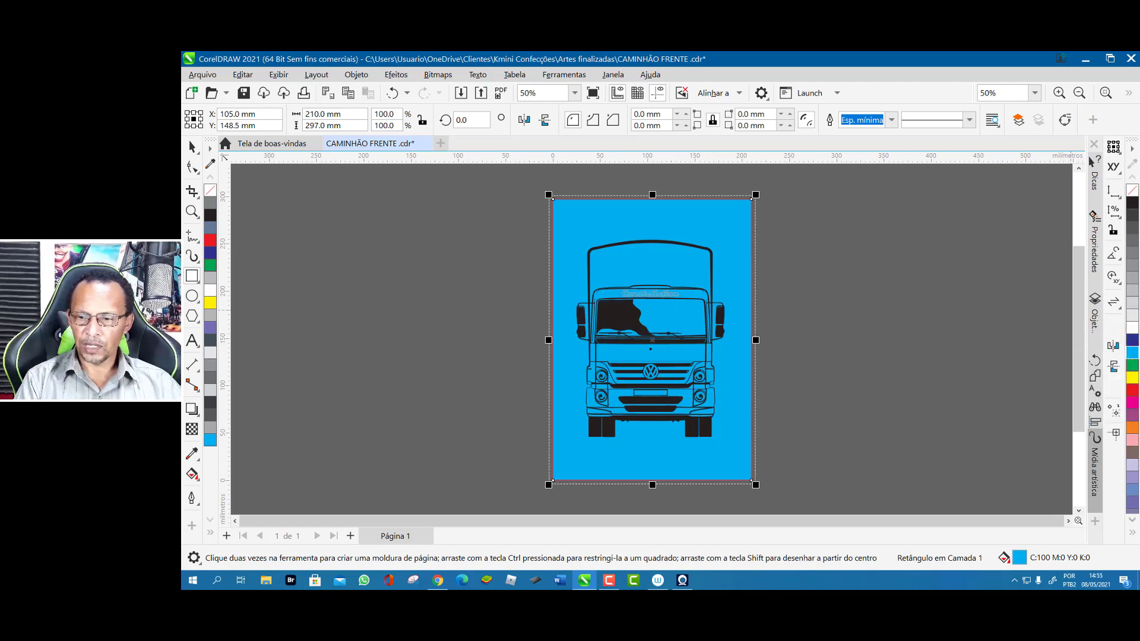
left_click(1133, 415)
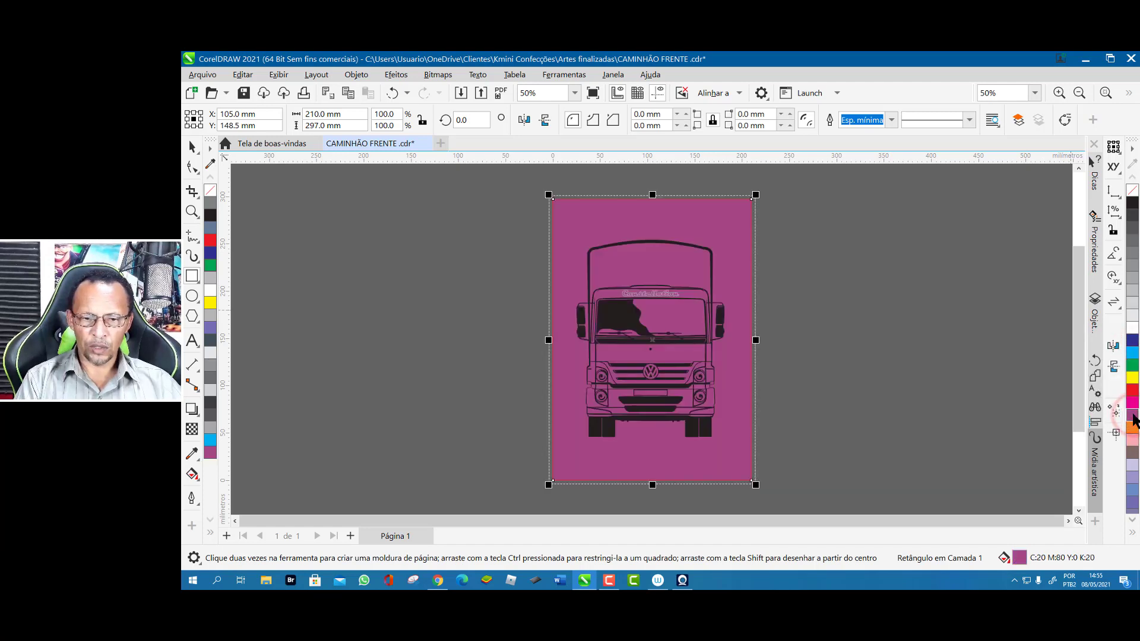
left_click(1133, 352)
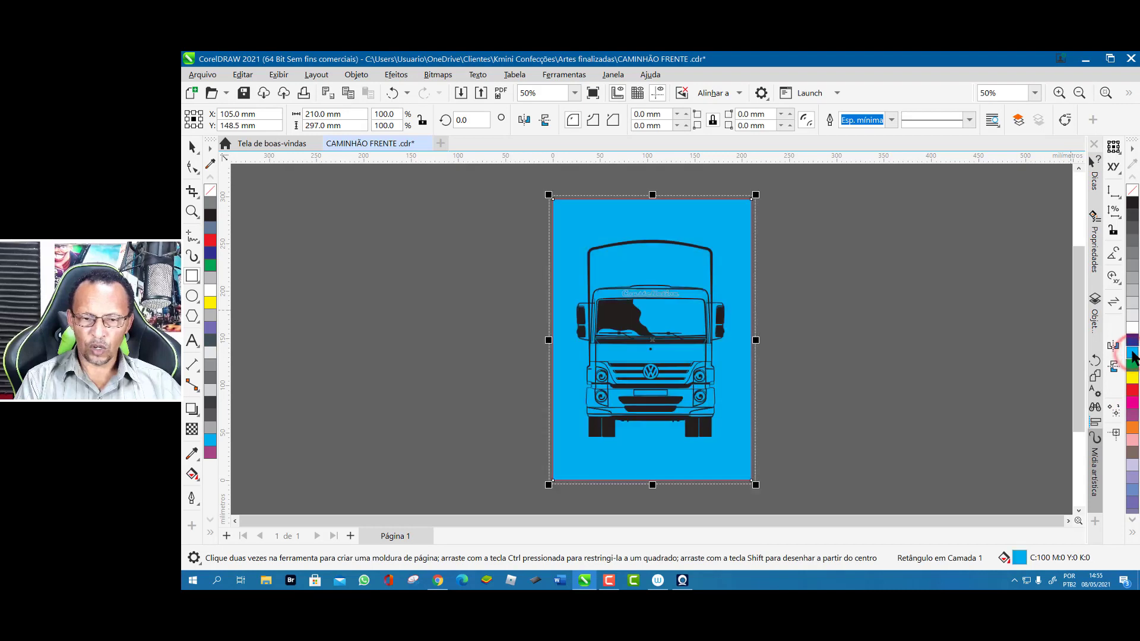
scroll(695, 190, "up", 1)
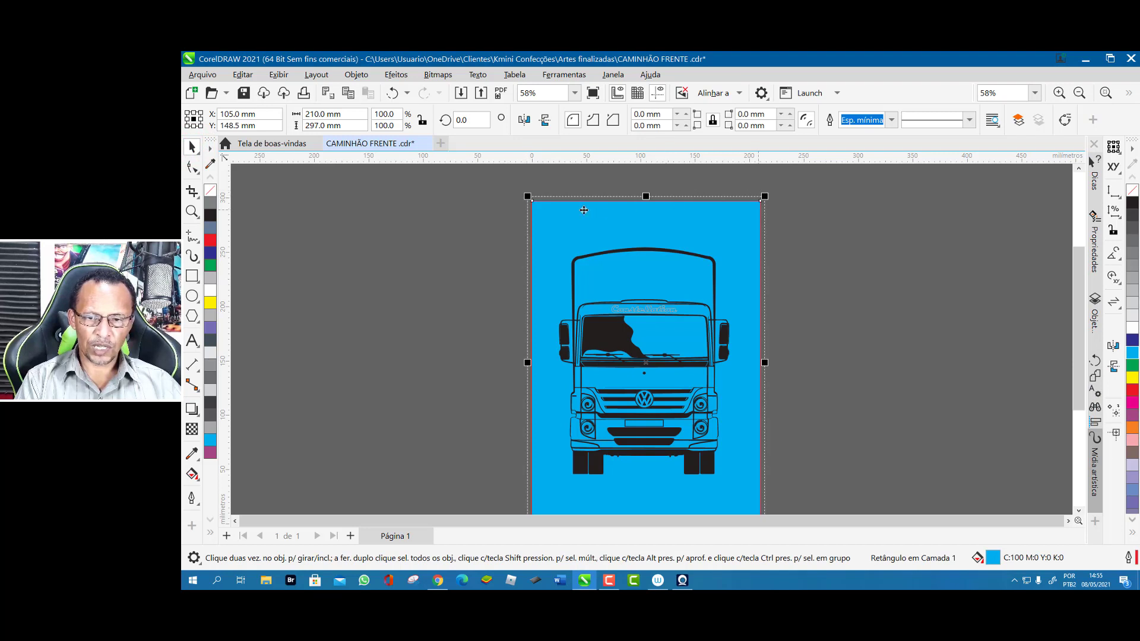
scroll(584, 210, "down", 2)
scroll(677, 302, "up", 1)
left_click(676, 303)
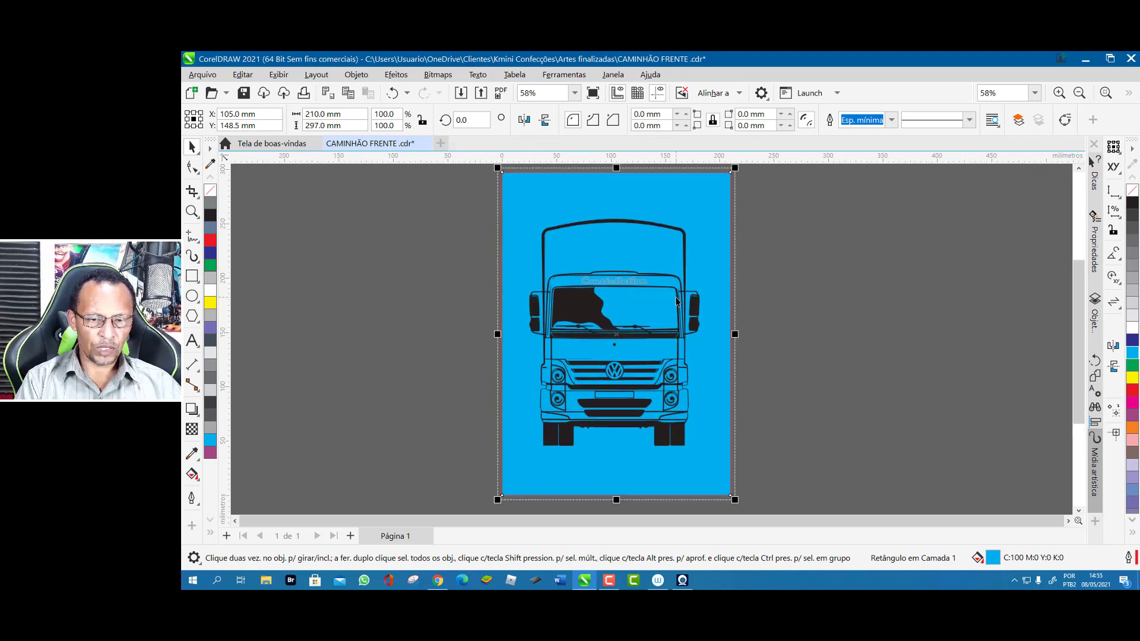
scroll(674, 297, "down", 1)
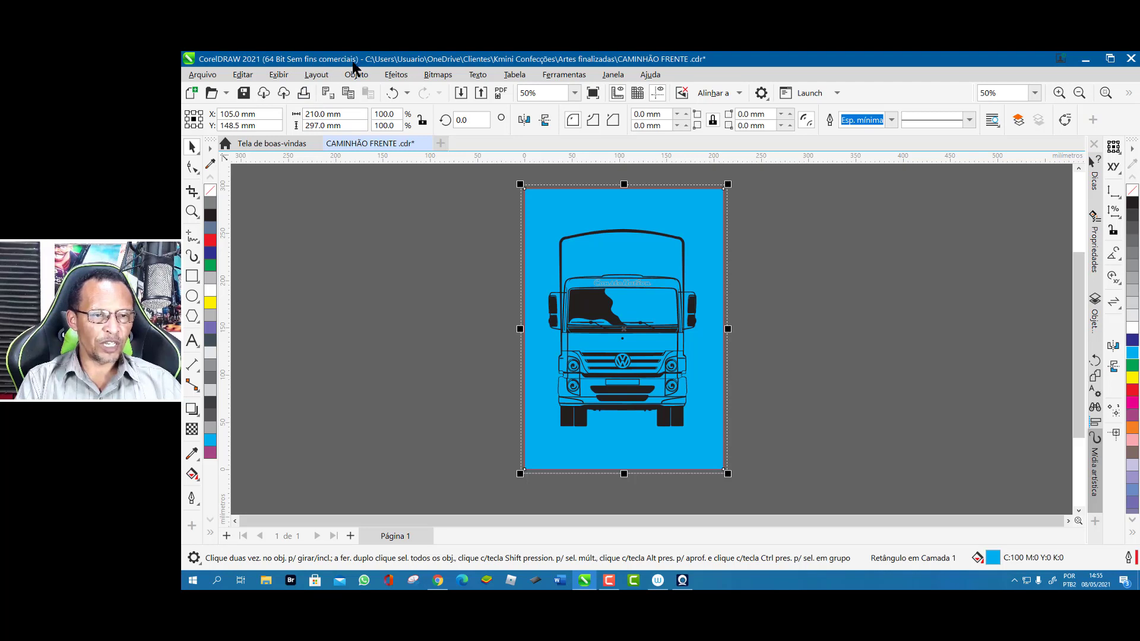
Step: Deselect the cyan rectangle and open the Arquivo menu
left_click(435, 214)
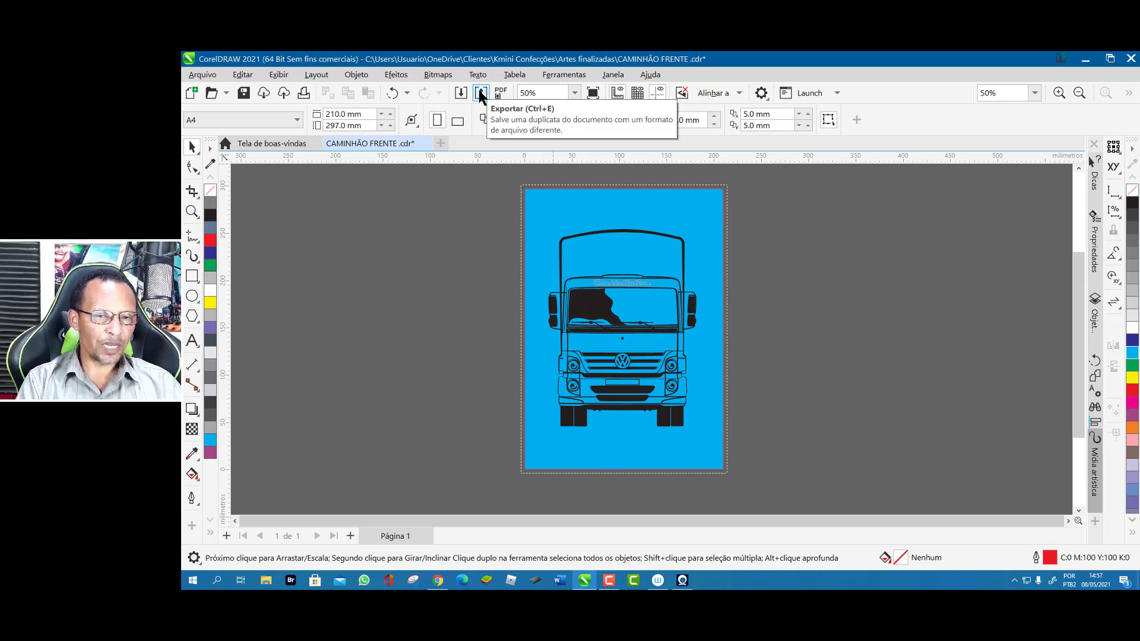
left_click(202, 75)
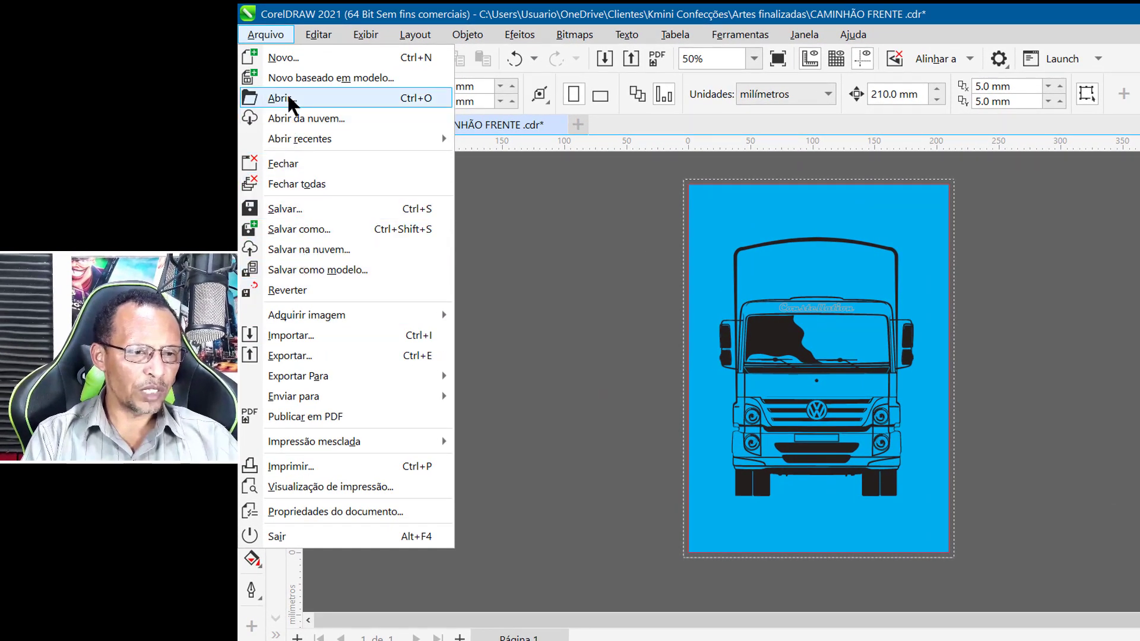
Step: Save as CAMINHÃO FRENTE .cdr, version 23.0, into a new 'Arquivos salvos' folder
left_click(279, 230)
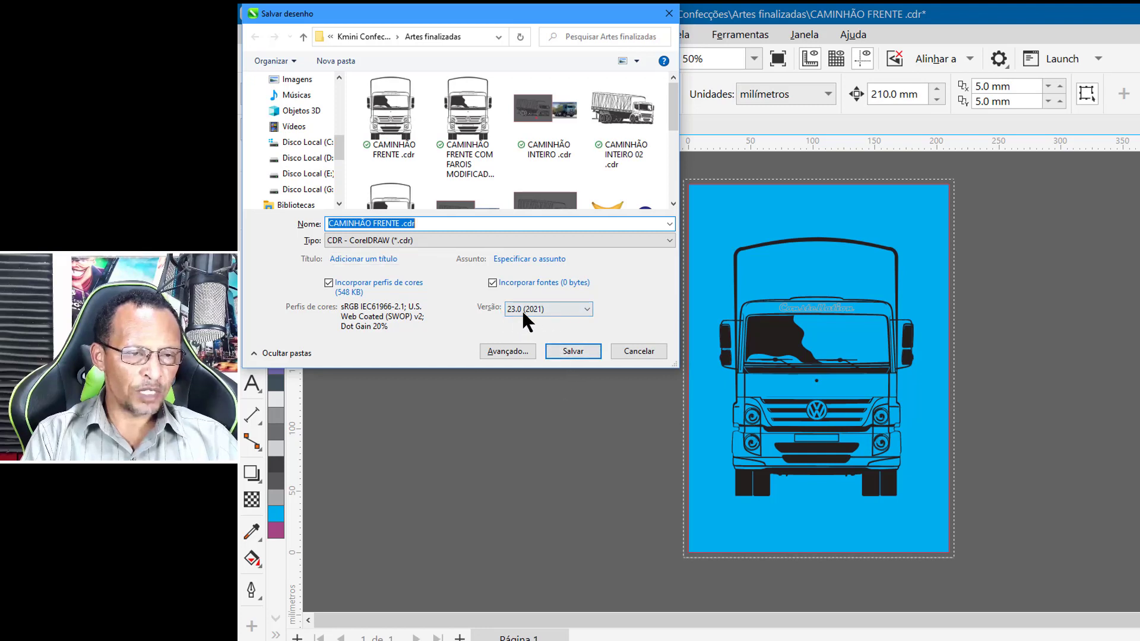
left_click(585, 311)
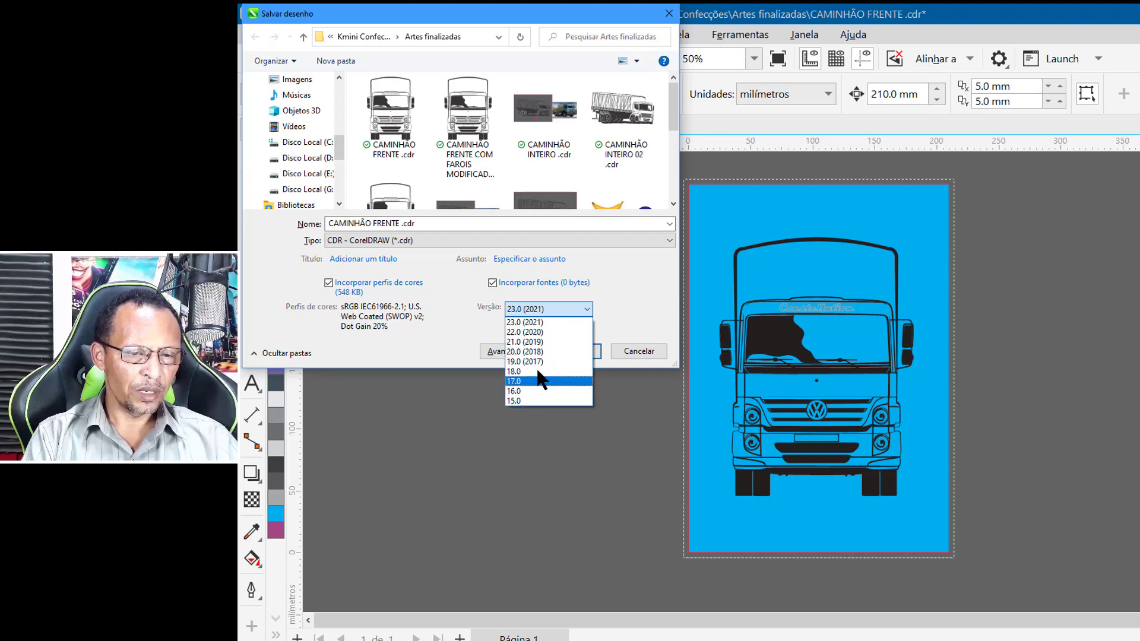
left_click(637, 317)
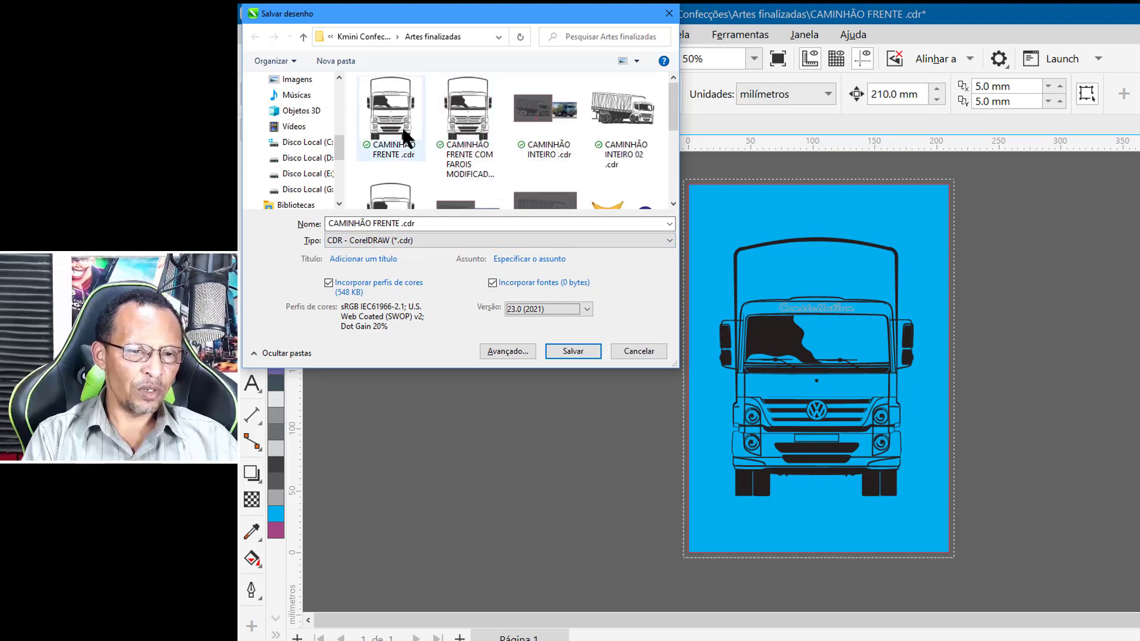
left_click(342, 62)
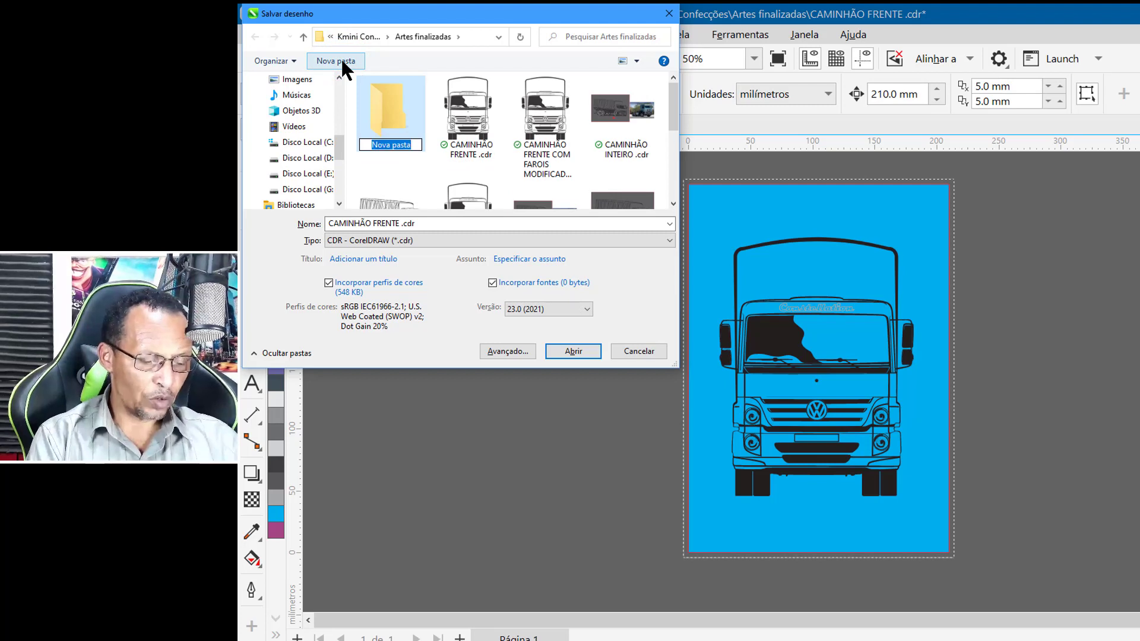
type("Arqu")
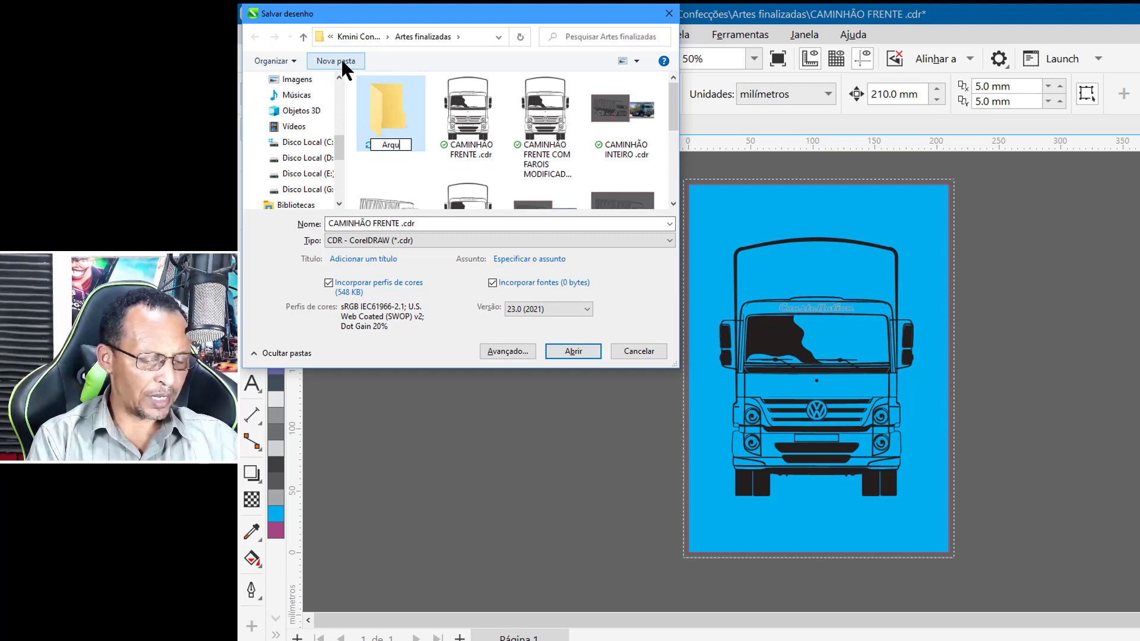
type("ivos sa")
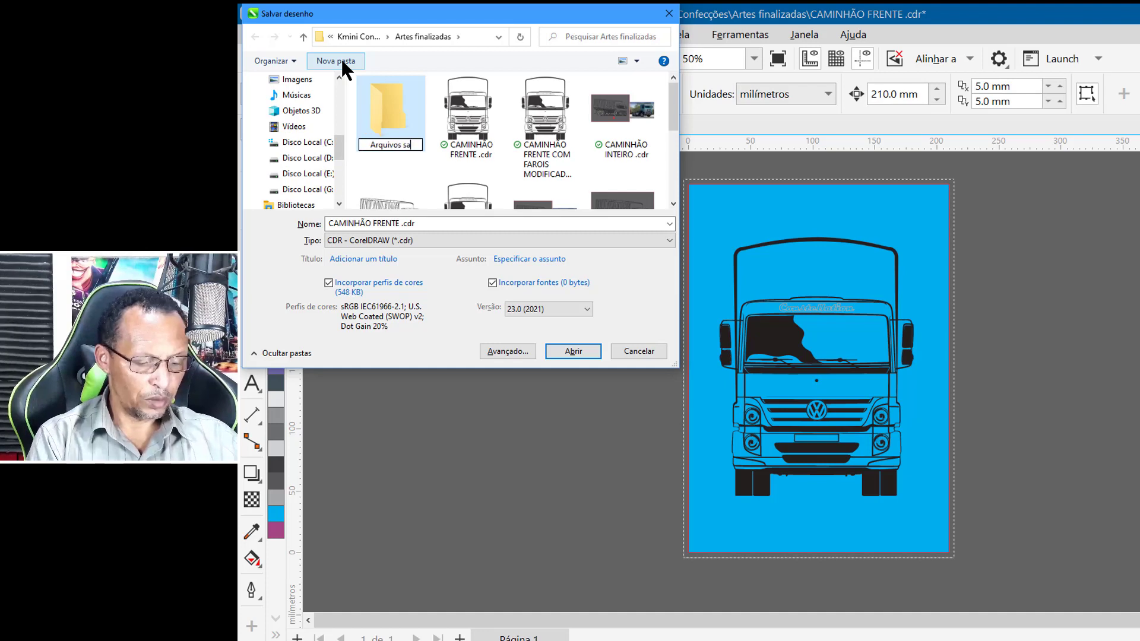
type("lvos")
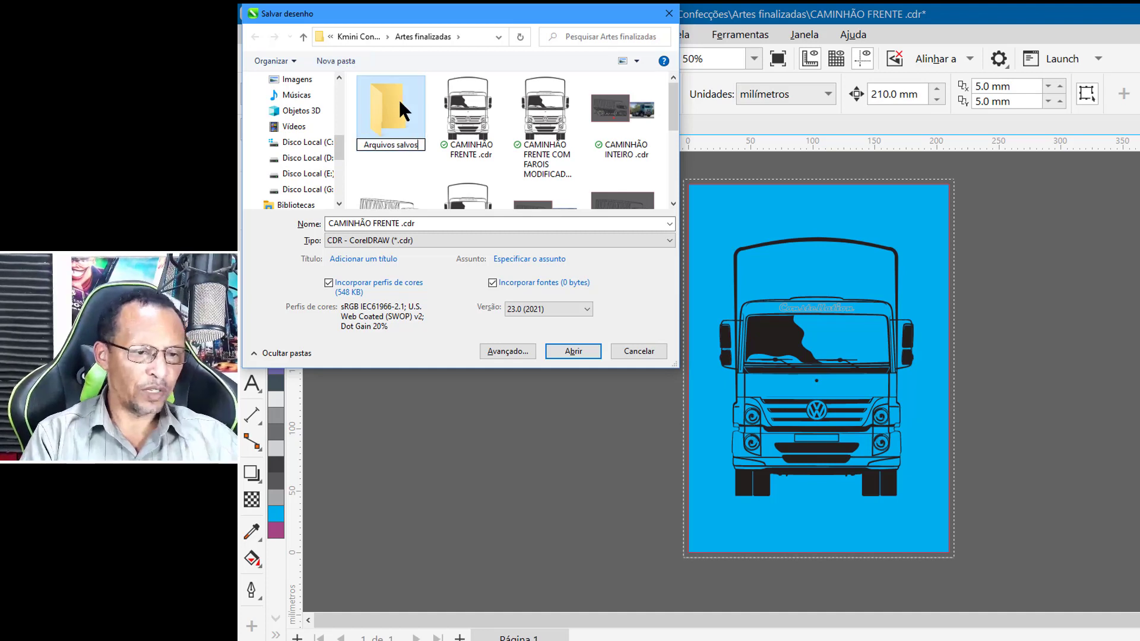
left_click(399, 110)
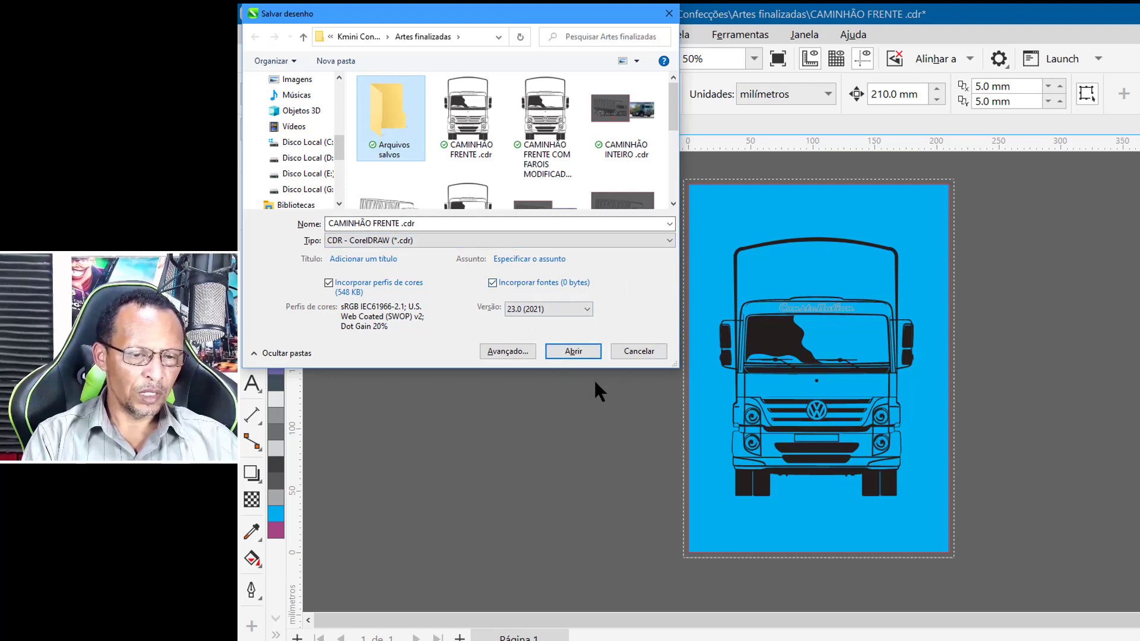
left_click(574, 350)
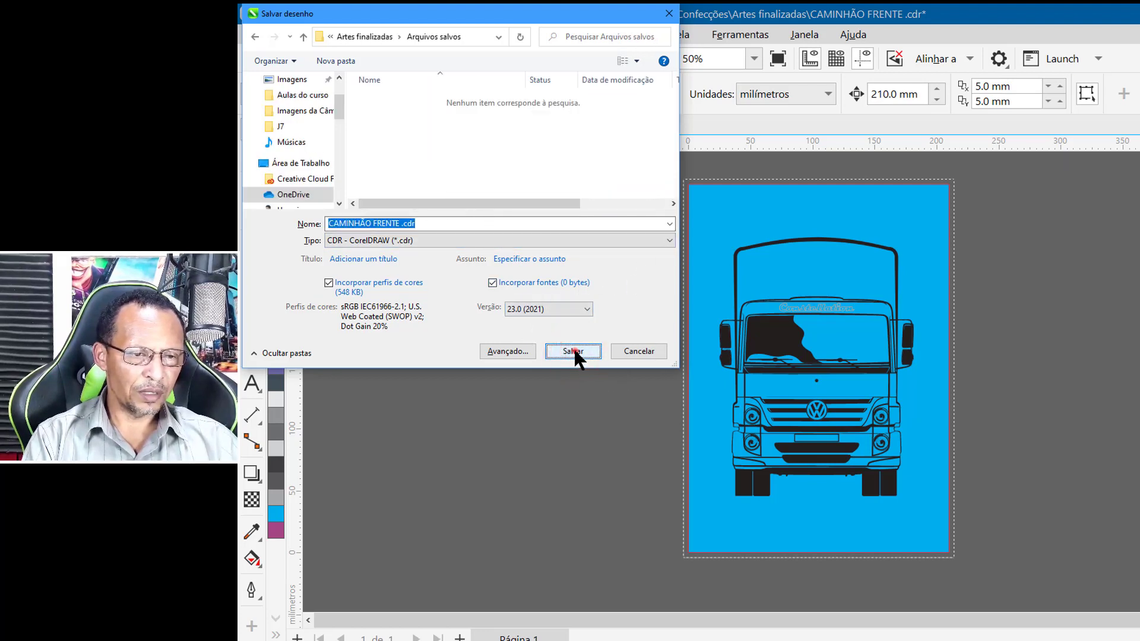
left_click(573, 351)
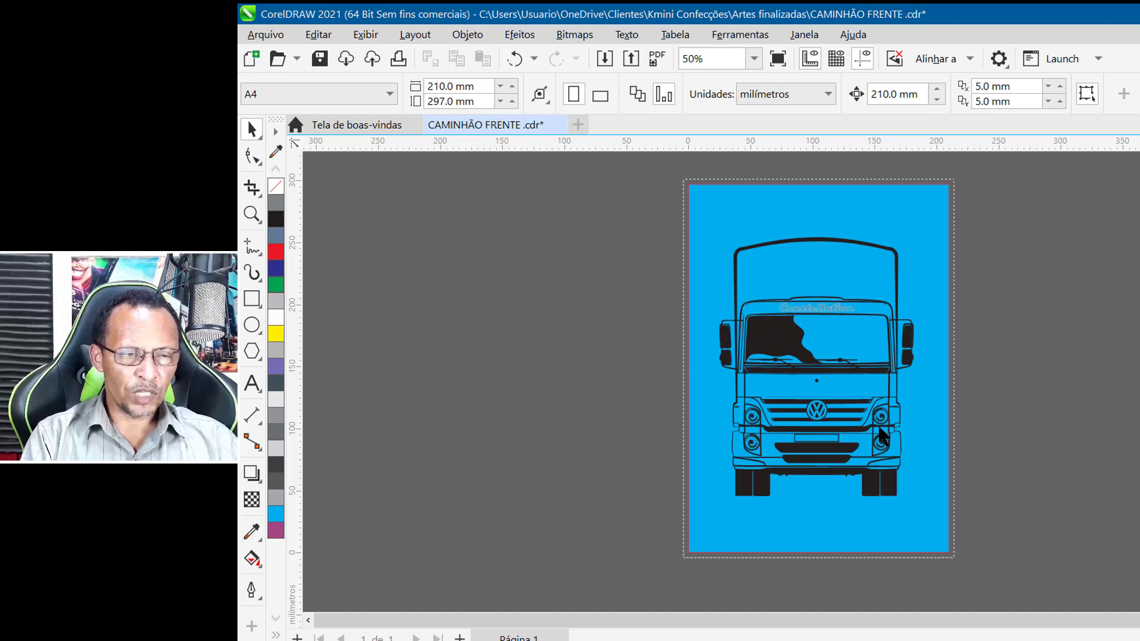
Step: Open the Arquivo menu again
left_click(267, 38)
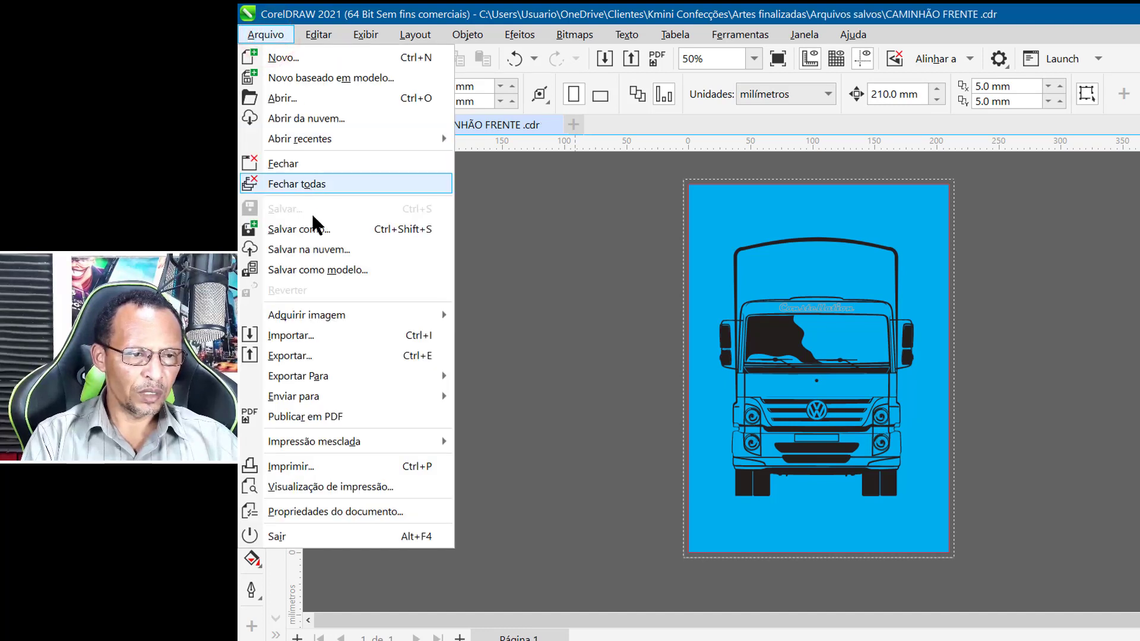
Step: Save a copy named 'CAMINHÃO FRENTE x8' using the version 18.0 file format
left_click(304, 229)
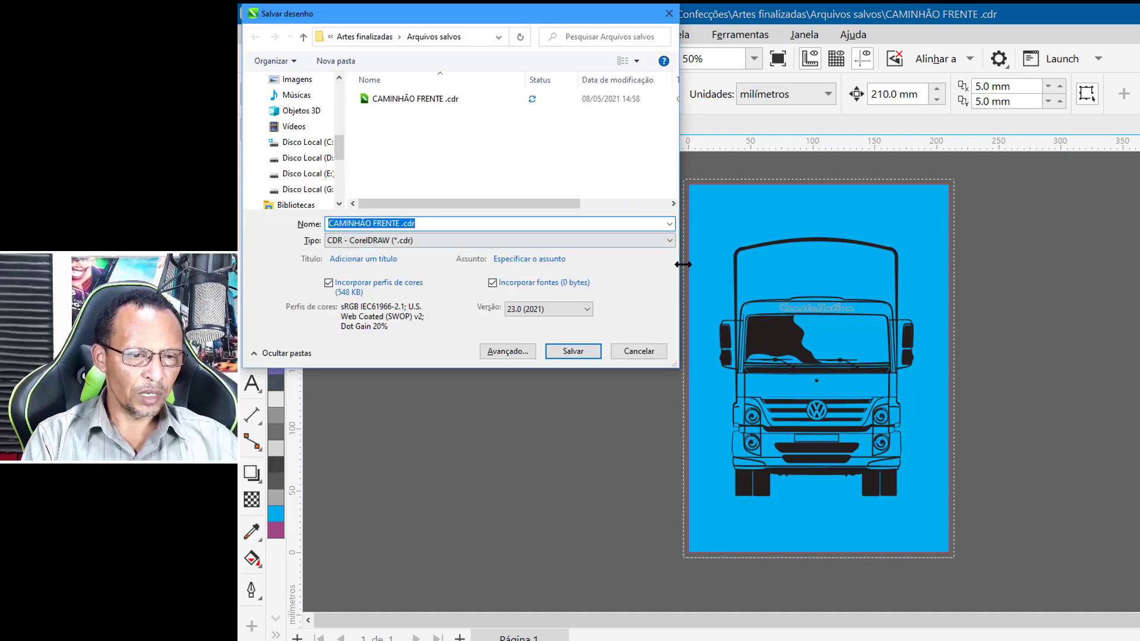
left_click(587, 308)
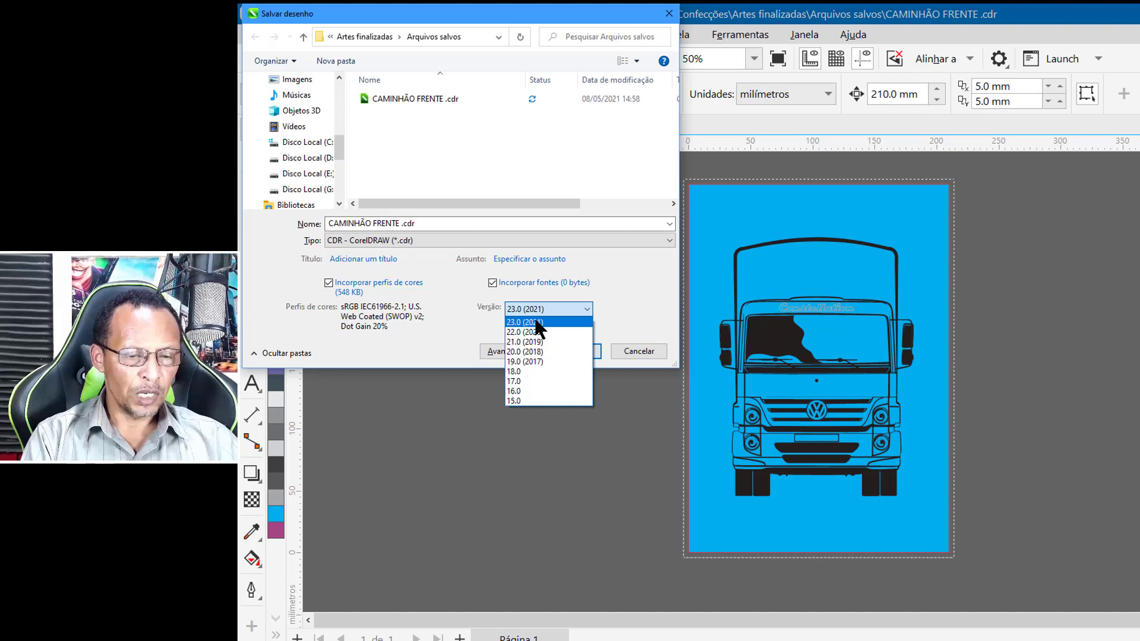
left_click(515, 373)
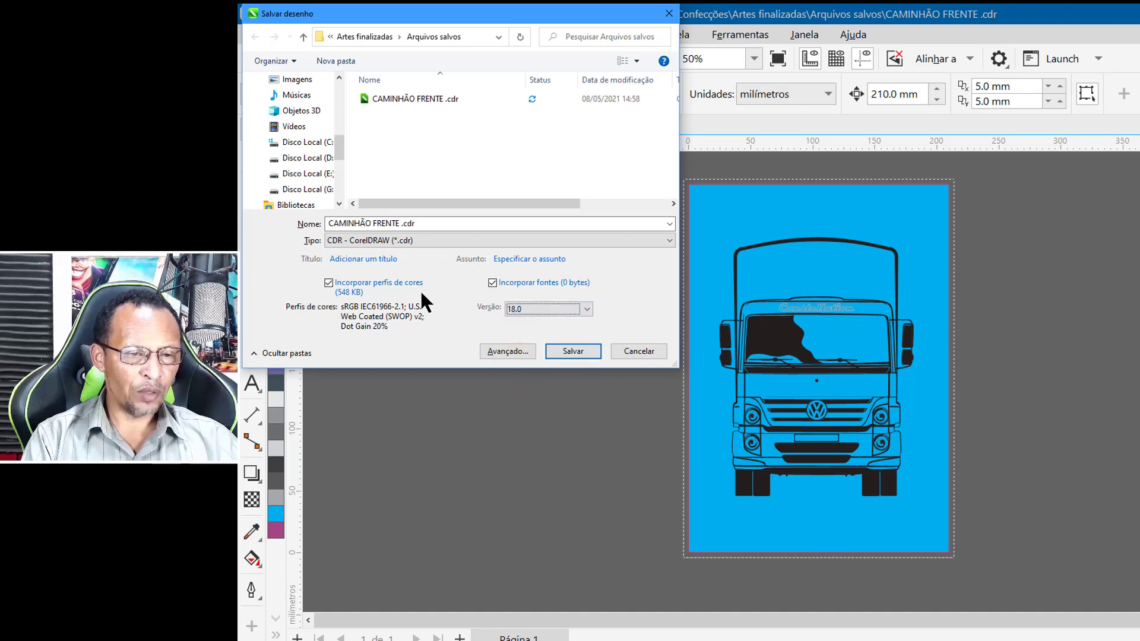
left_click(400, 224)
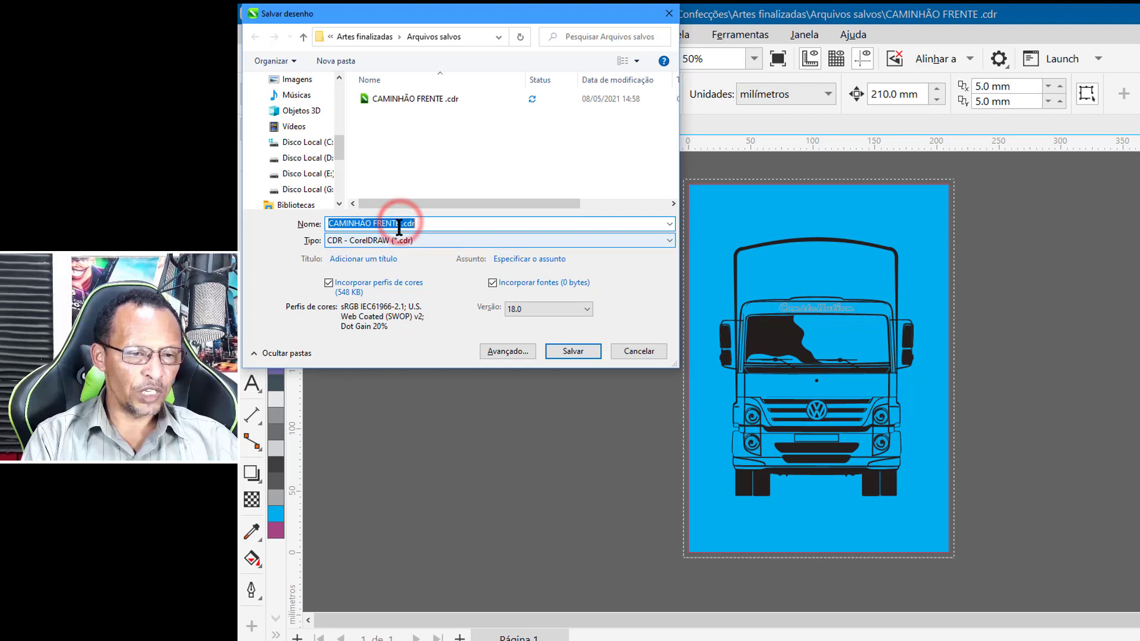
type("x8")
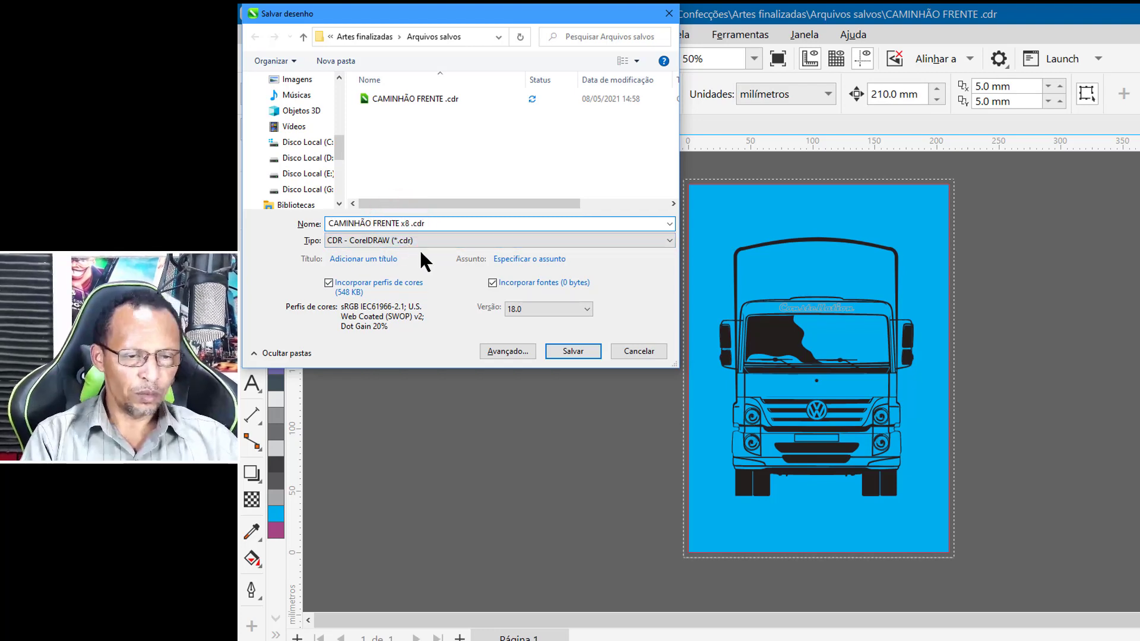
left_click(569, 348)
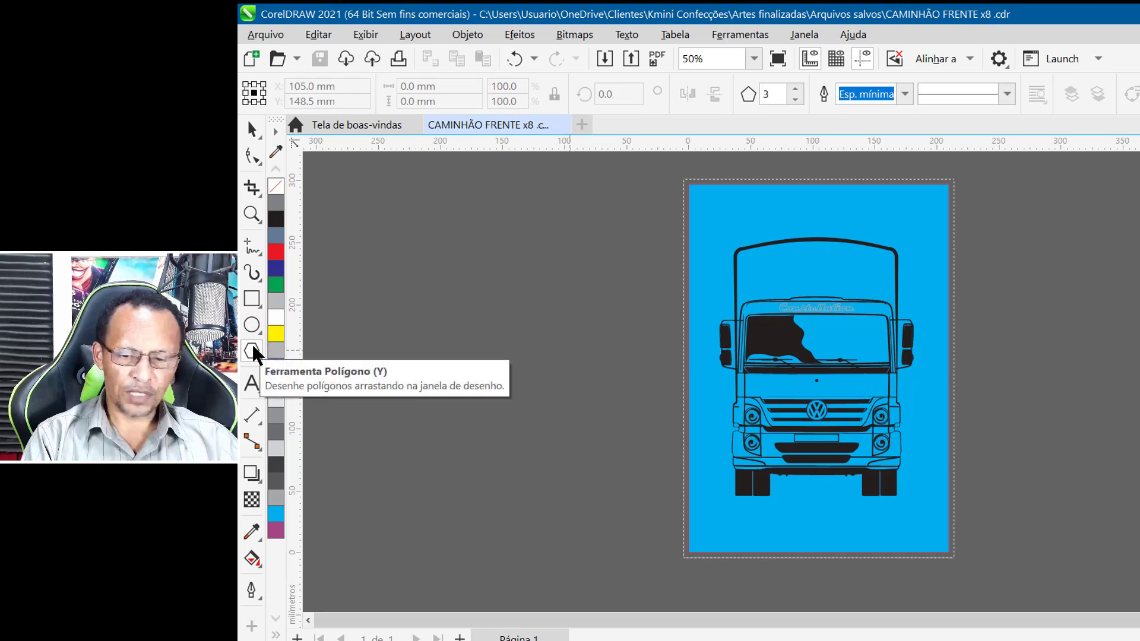
Step: Draw a triangle left of the page, fill it yellow, and enlarge it by about a third
mouse_move(469, 287)
left_mouse_down()
mouse_move(656, 447)
mouse_move(647, 408)
left_mouse_up()
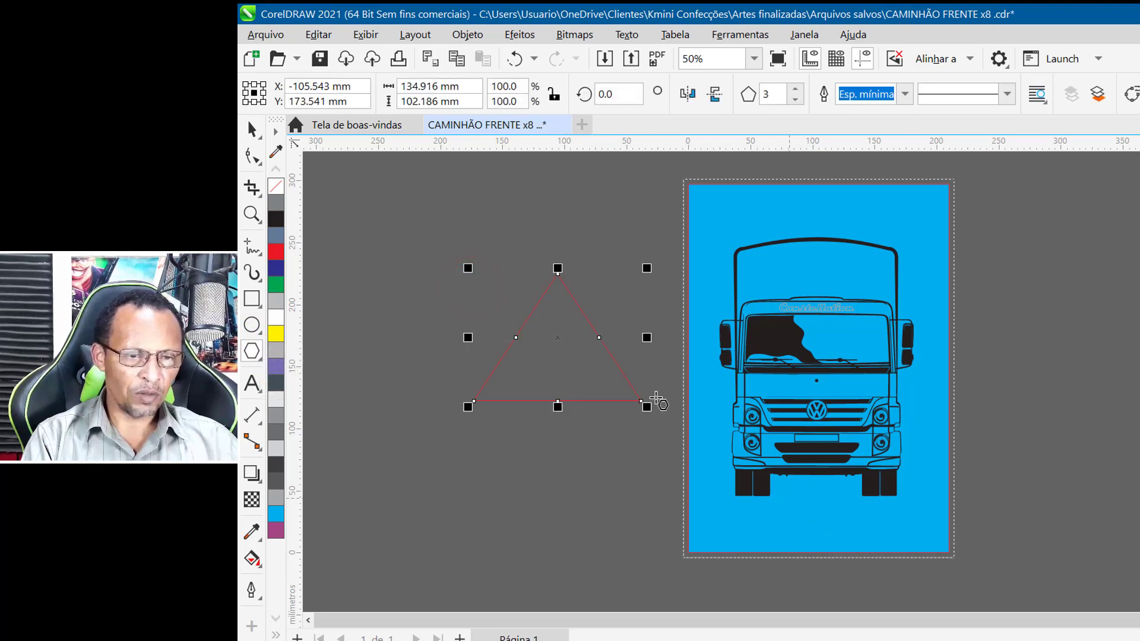
left_click(276, 333)
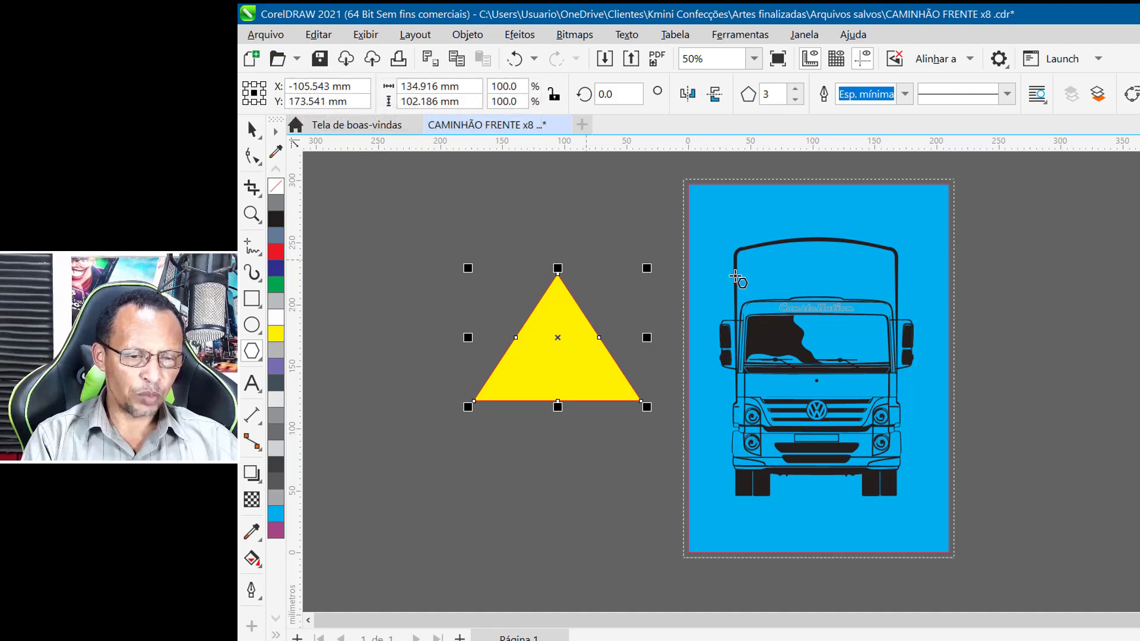
left_click_drag(468, 269, 413, 195)
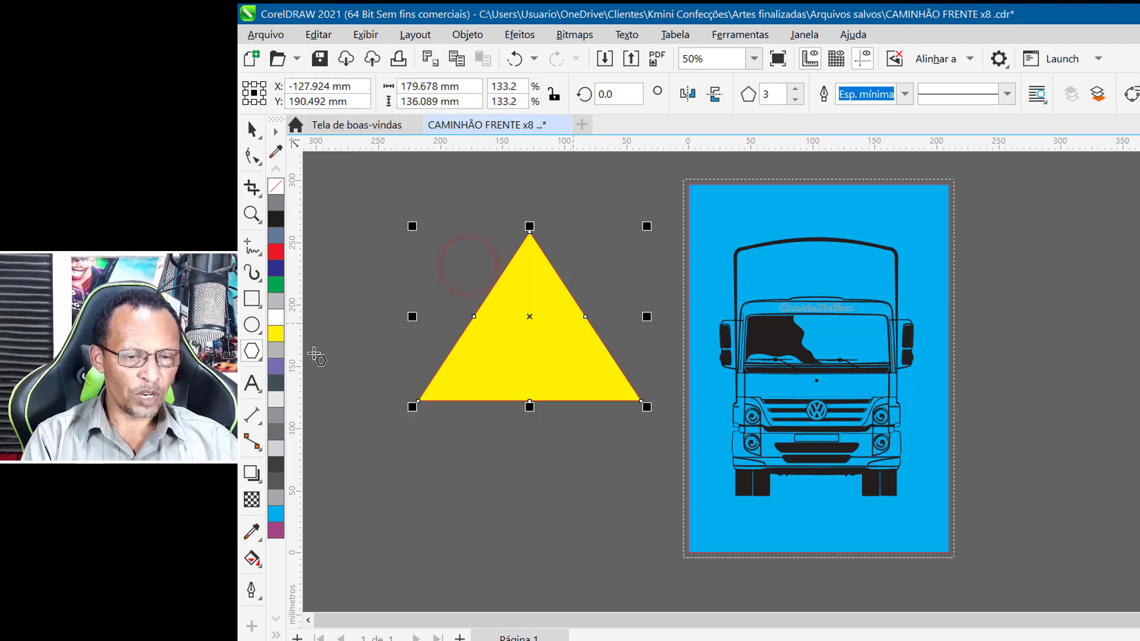
Step: Draw a dark blue circle and centre it on the yellow triangle
left_click(252, 325)
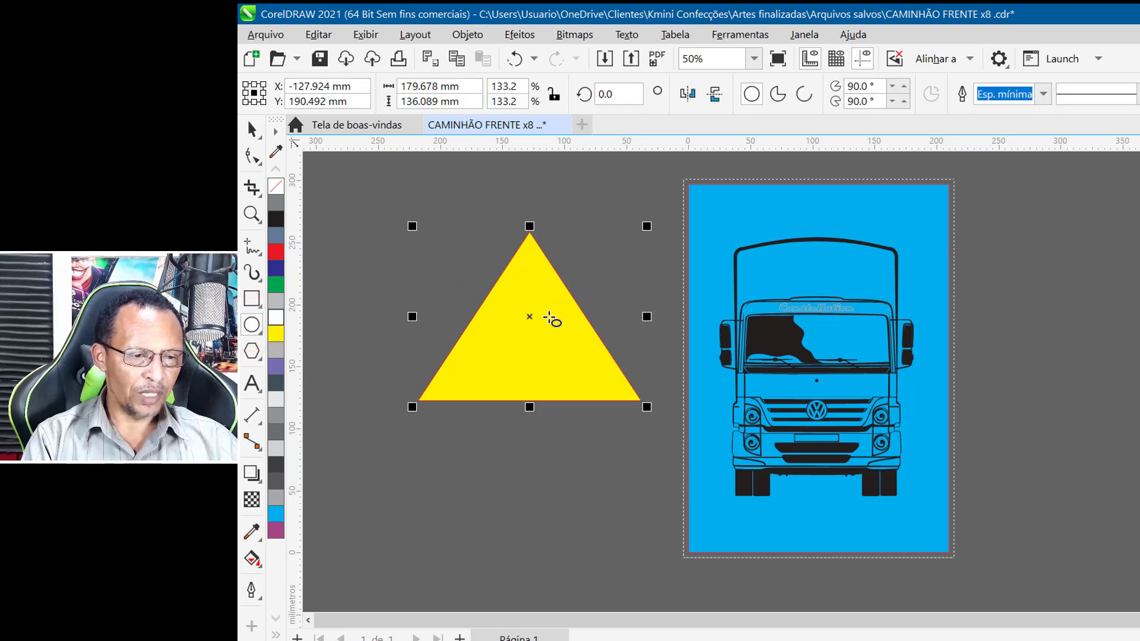
left_click_drag(478, 282, 581, 386)
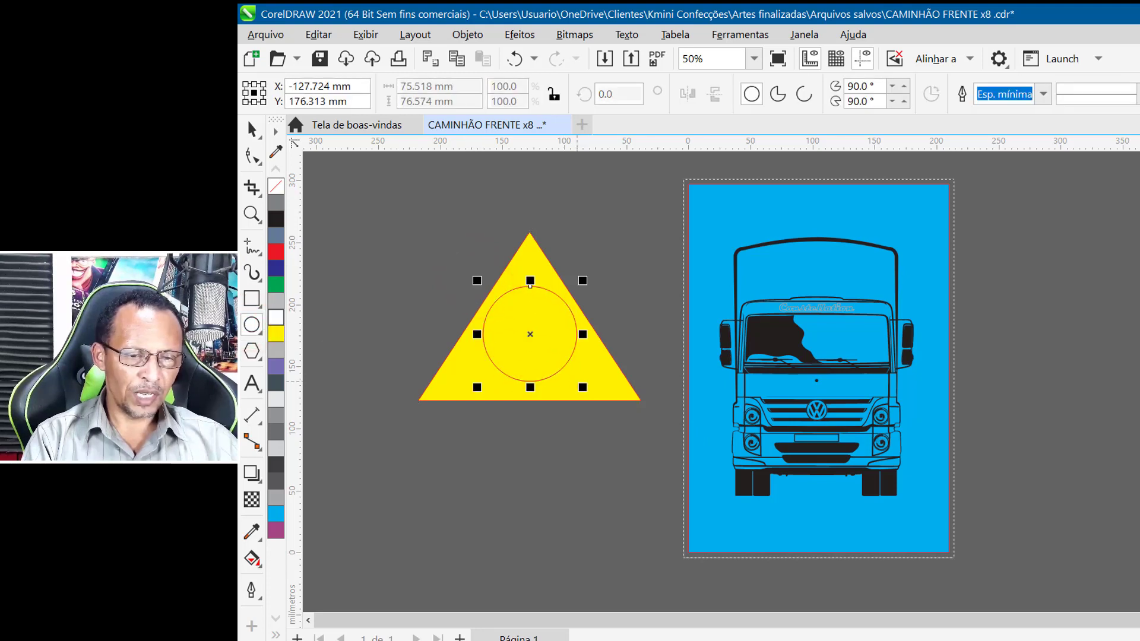
left_click(276, 268)
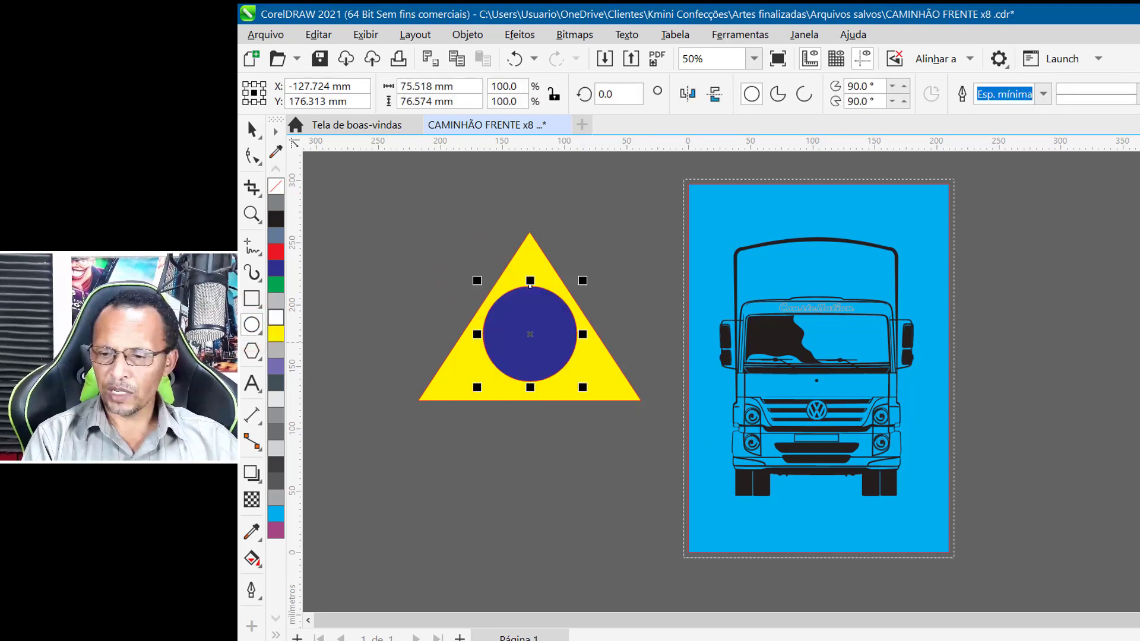
left_click(252, 129)
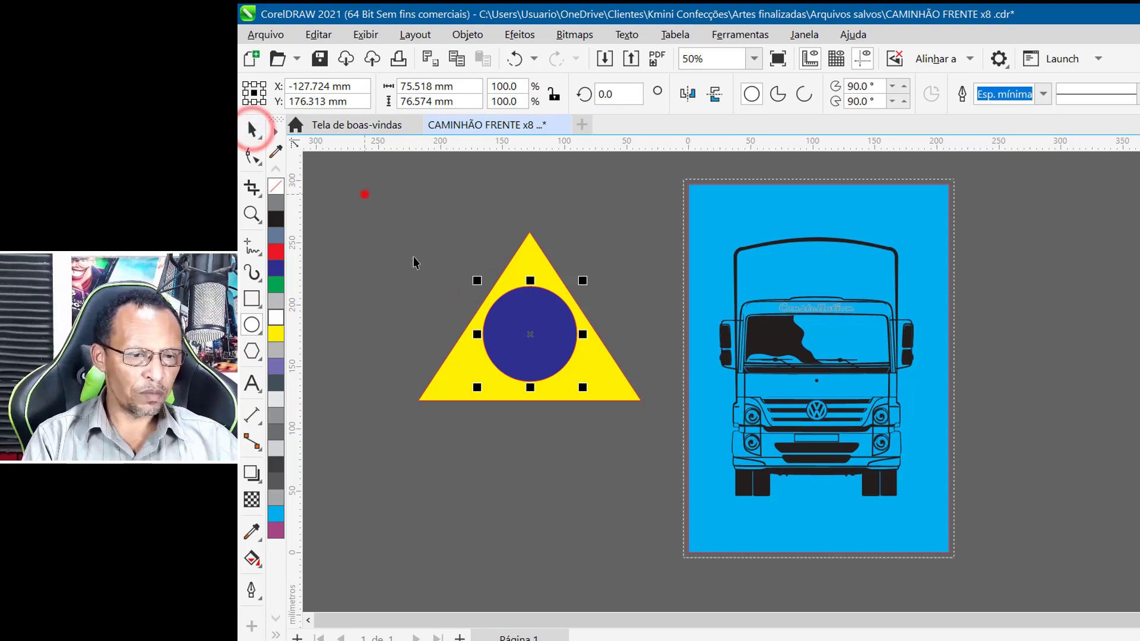
left_click_drag(365, 194, 662, 469)
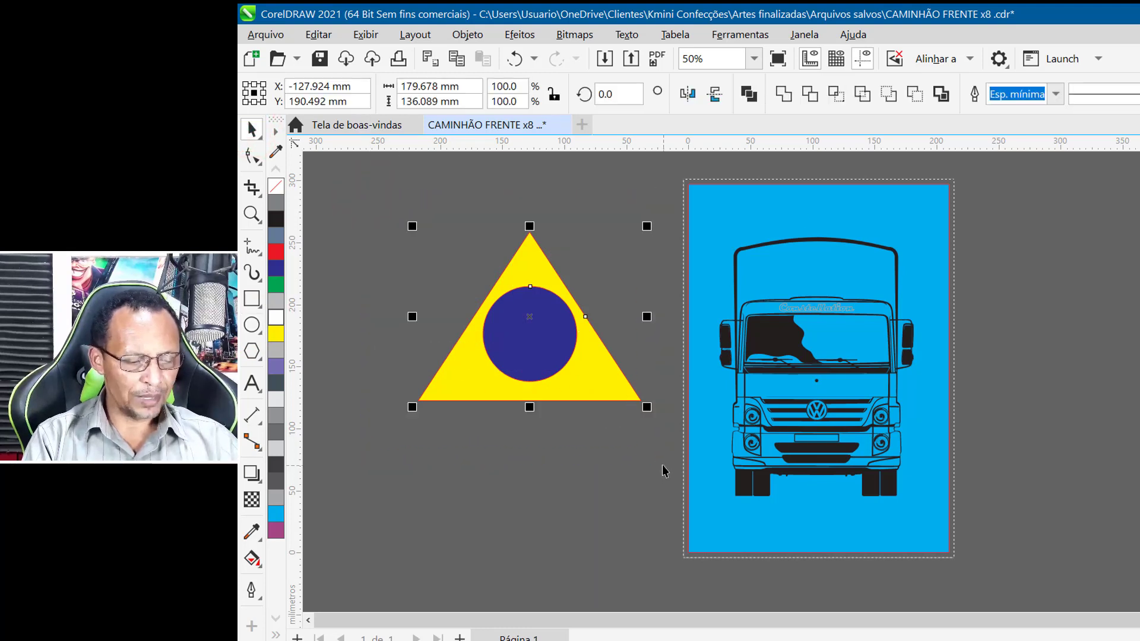
key("e")
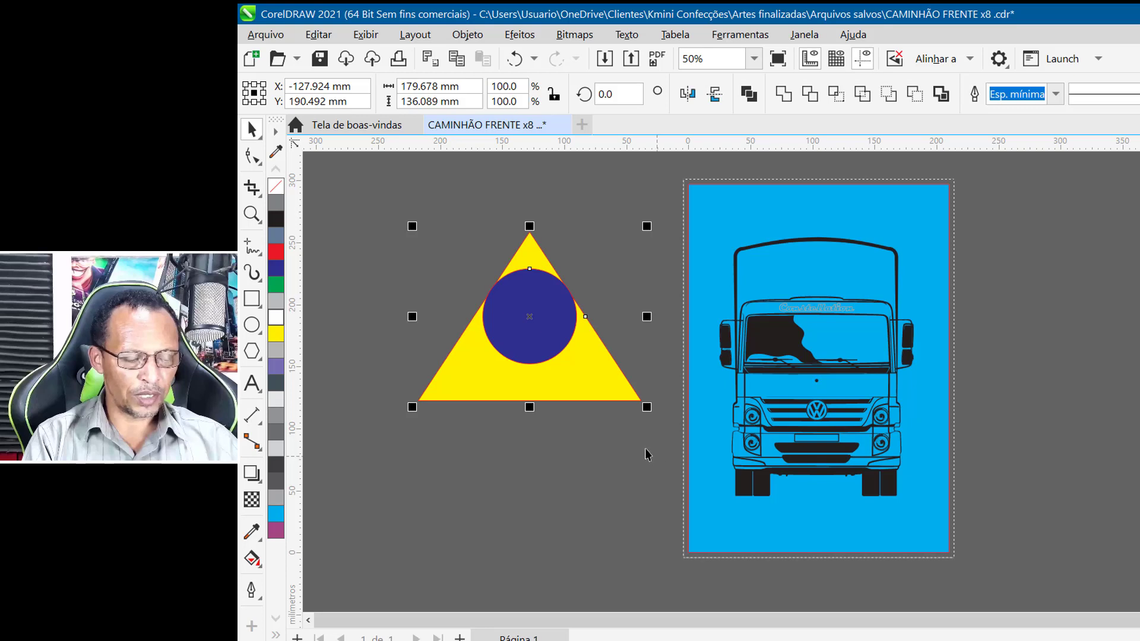
Step: Move the circle lower inside the triangle, then group the two shapes with Agrupar
left_click(552, 206)
left_click_drag(529, 323, 533, 358)
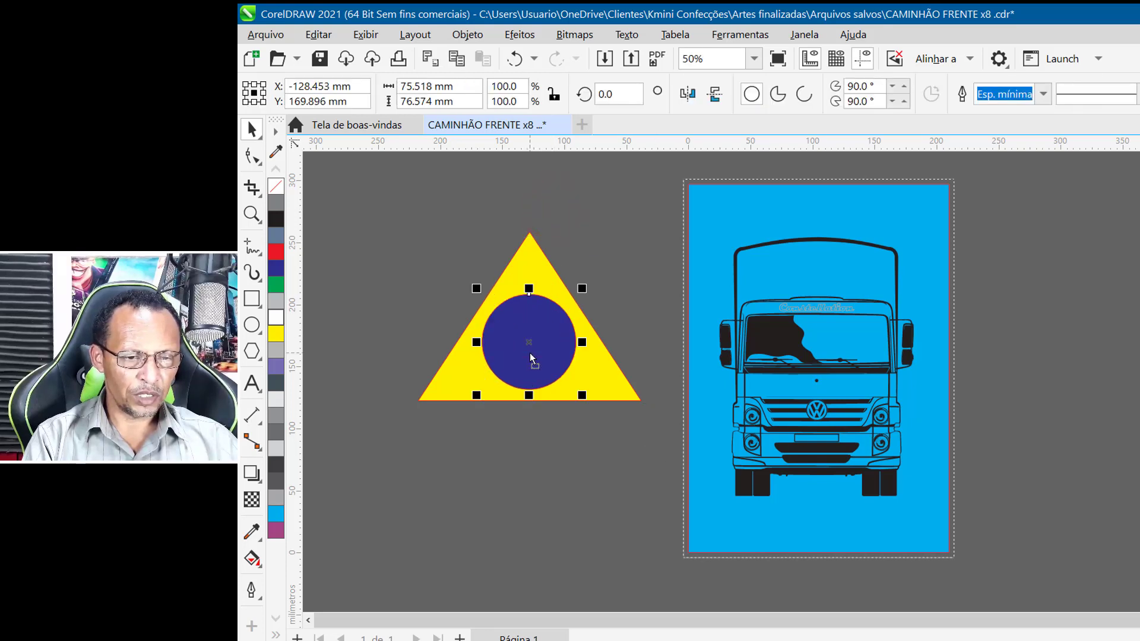
left_click(453, 213)
left_click_drag(376, 208, 681, 510)
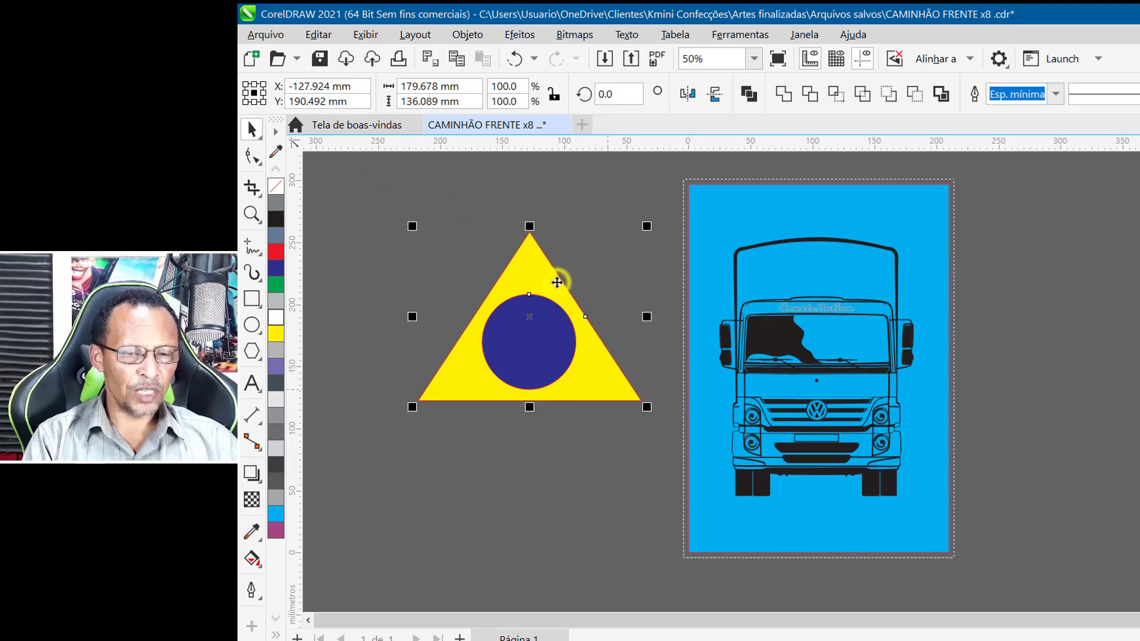
right_click(557, 283)
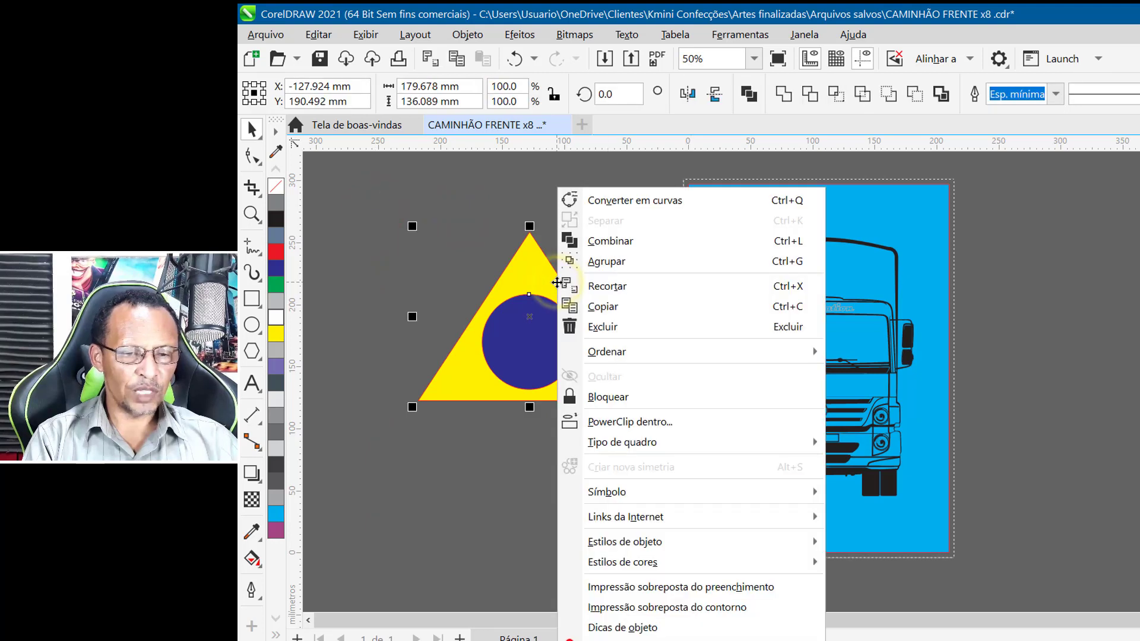
left_click(608, 262)
left_click(1120, 356)
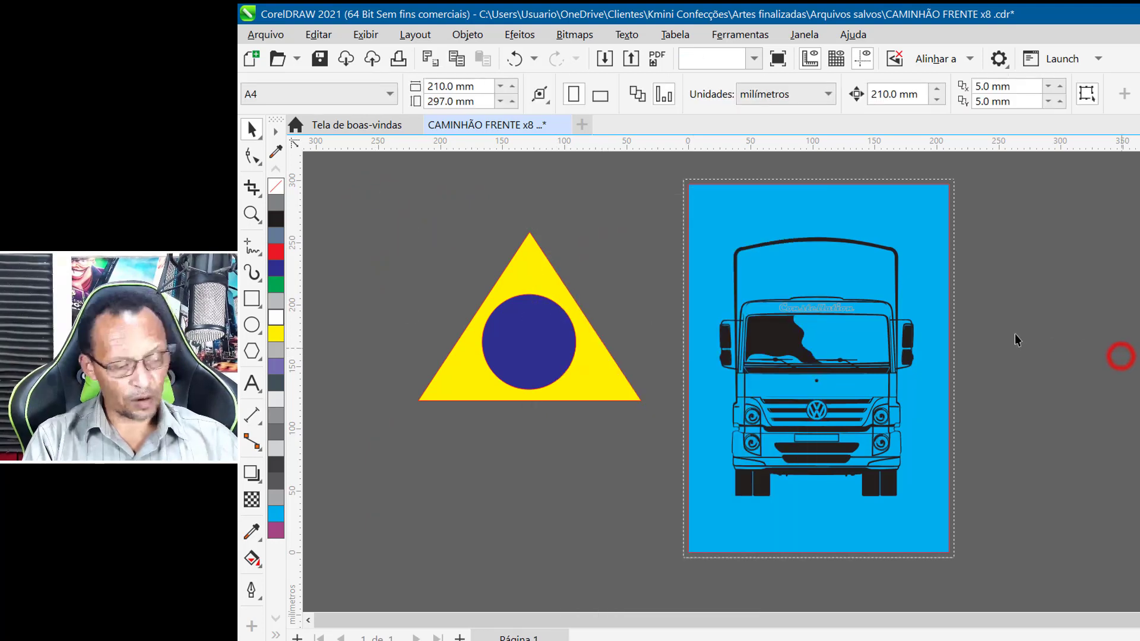
scroll(1009, 338, "up", 1)
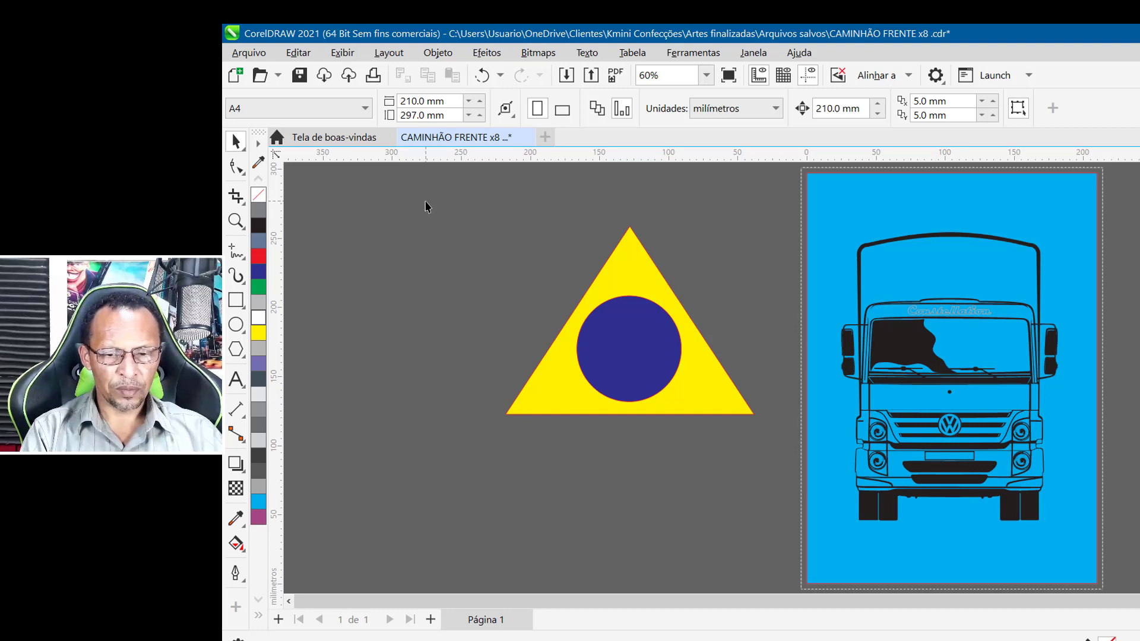
left_click(641, 326)
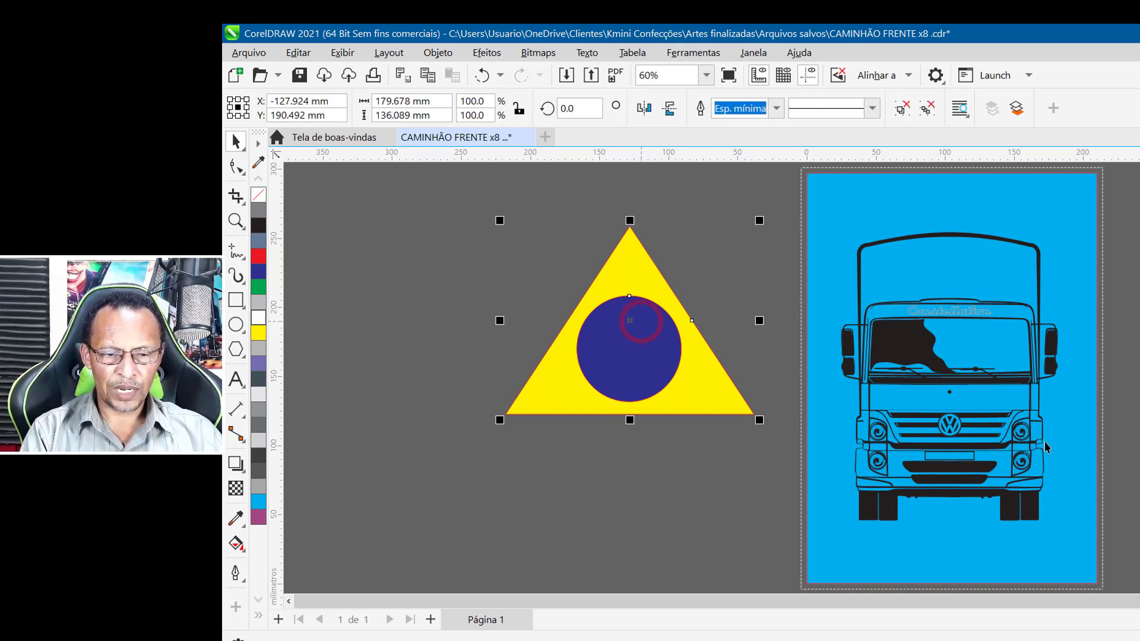
left_click(706, 255)
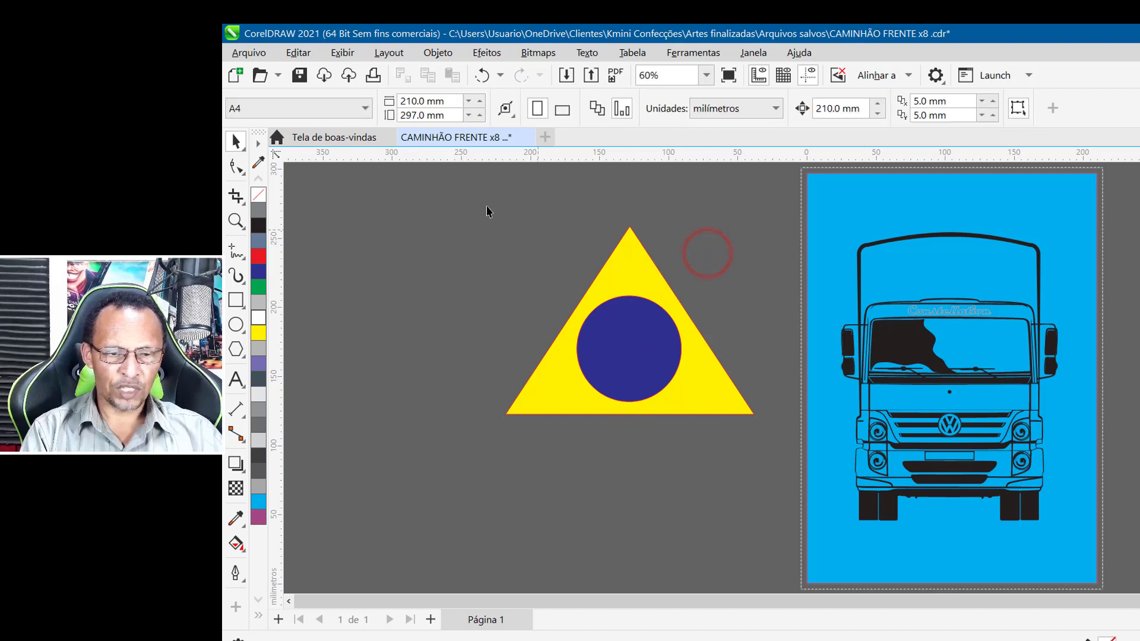
left_click_drag(473, 200, 786, 487)
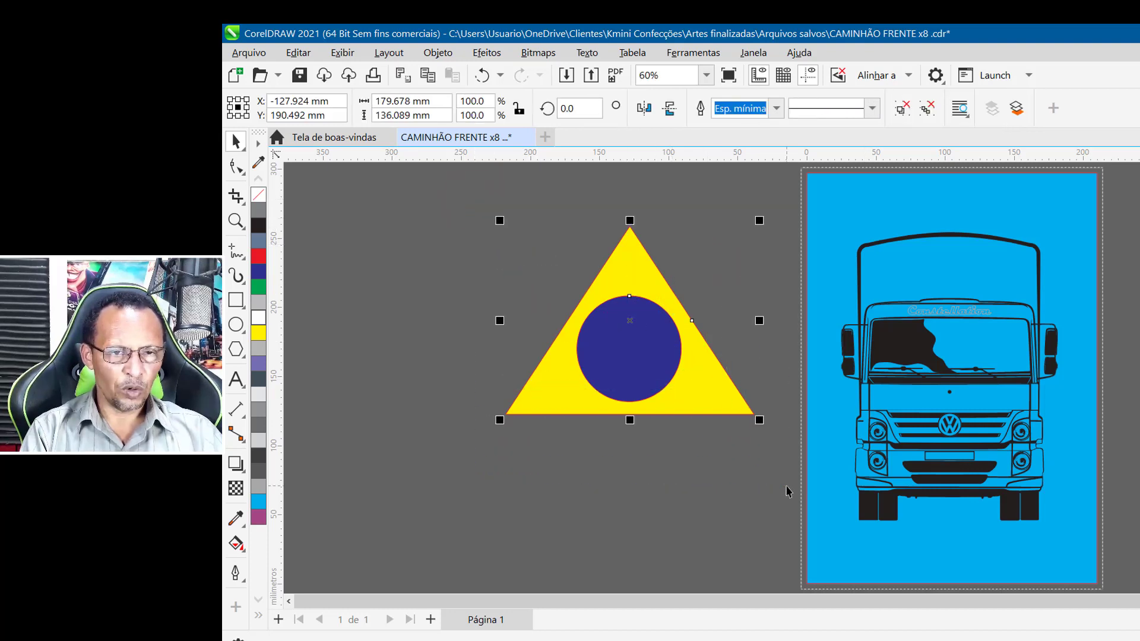
Step: Save only the selected emblem as 'CAMINHÃO FRENTE x8 piramede .cdr', declining to overwrite the truck file
left_click(249, 54)
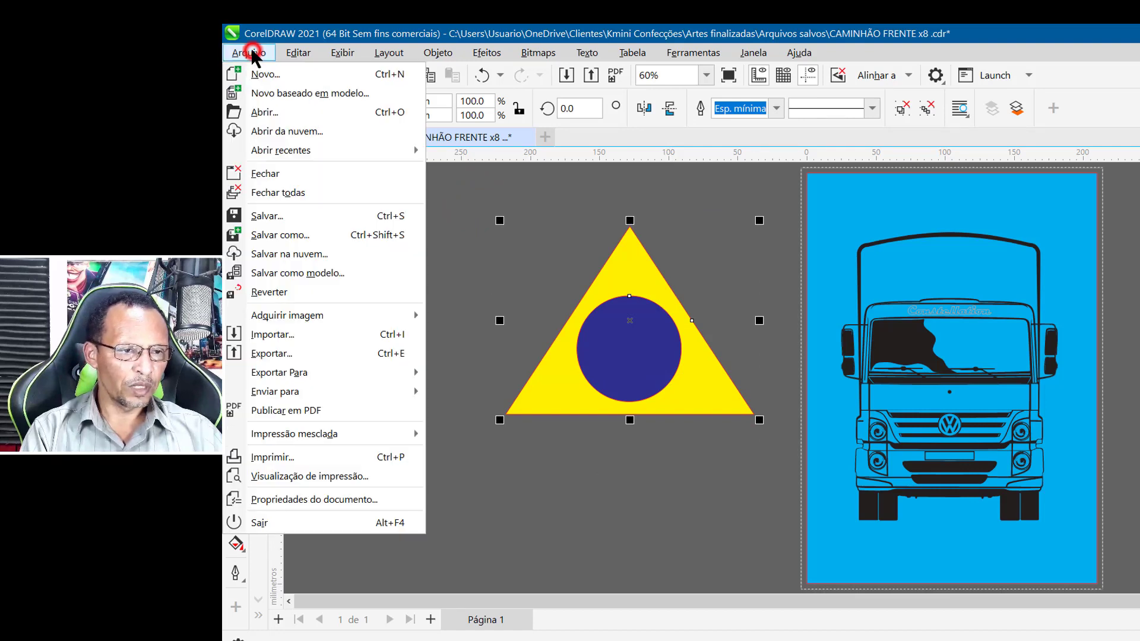
left_click(291, 235)
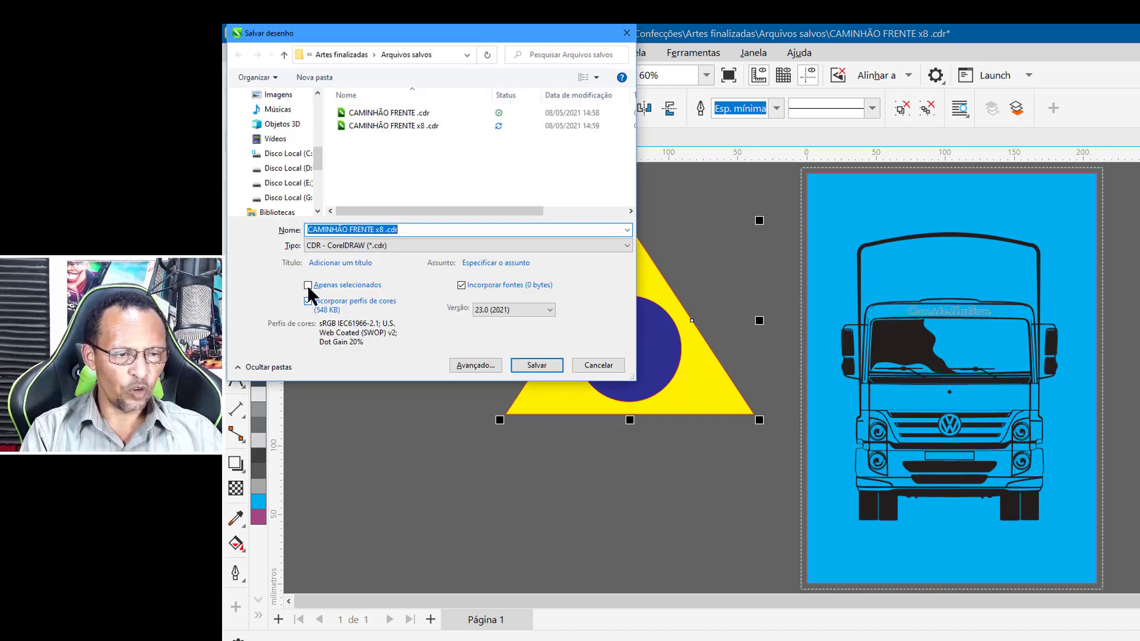
left_click(308, 286)
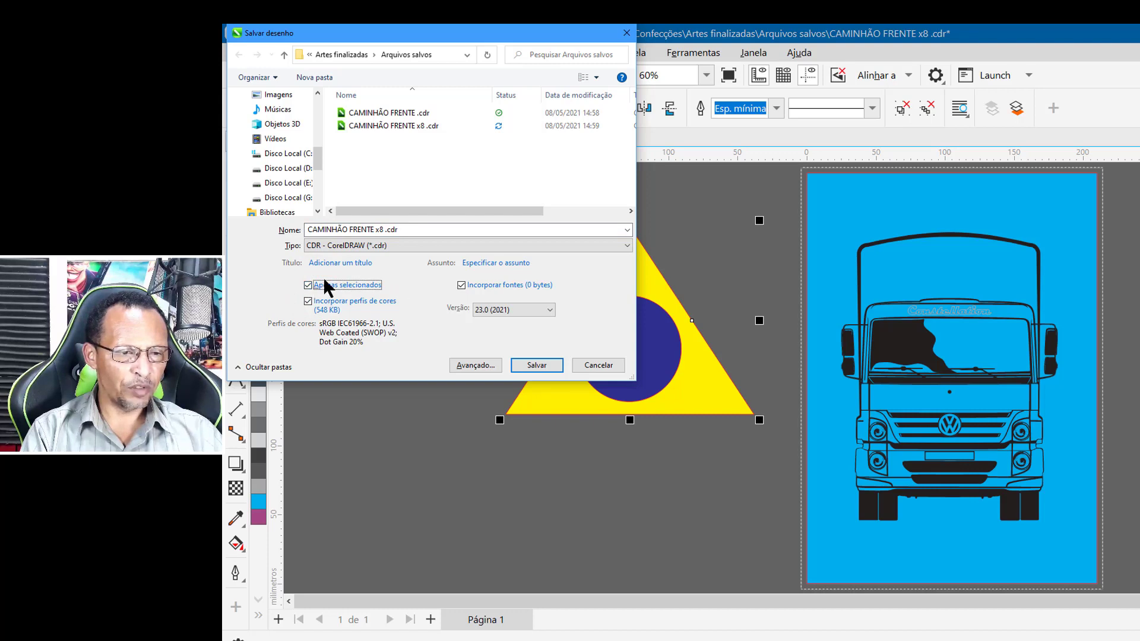
left_click(536, 365)
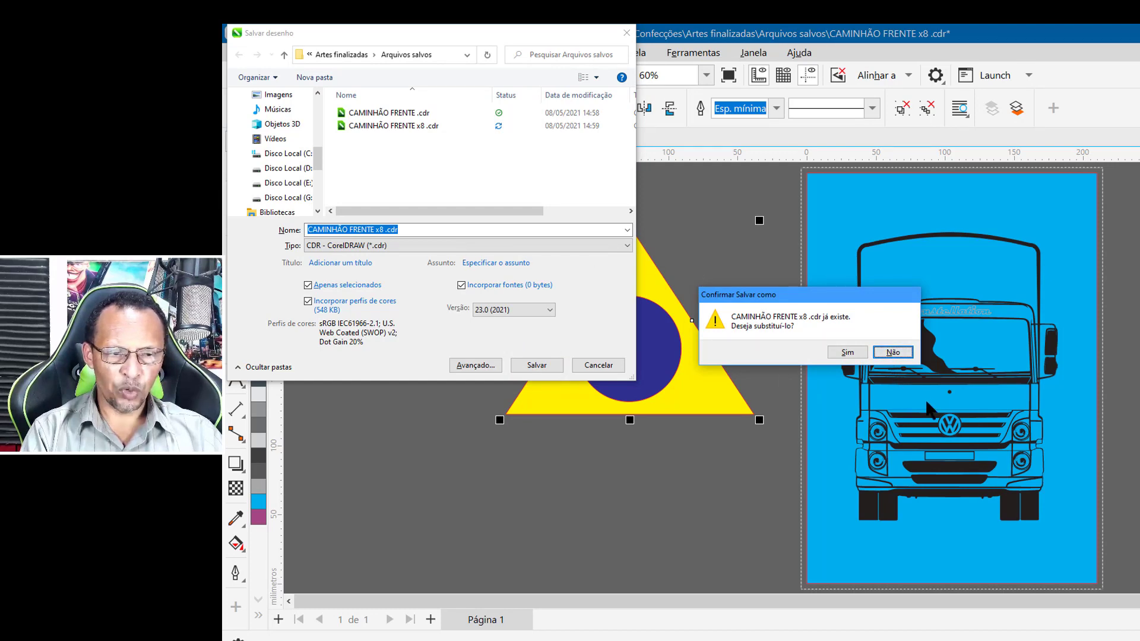
left_click(891, 353)
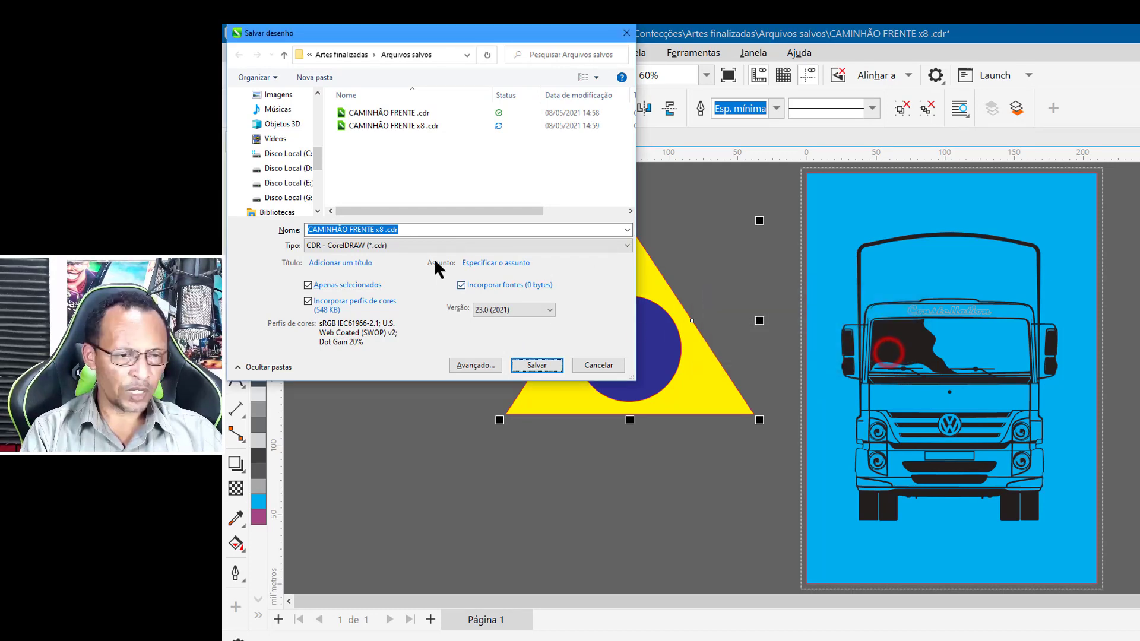
left_click(383, 229)
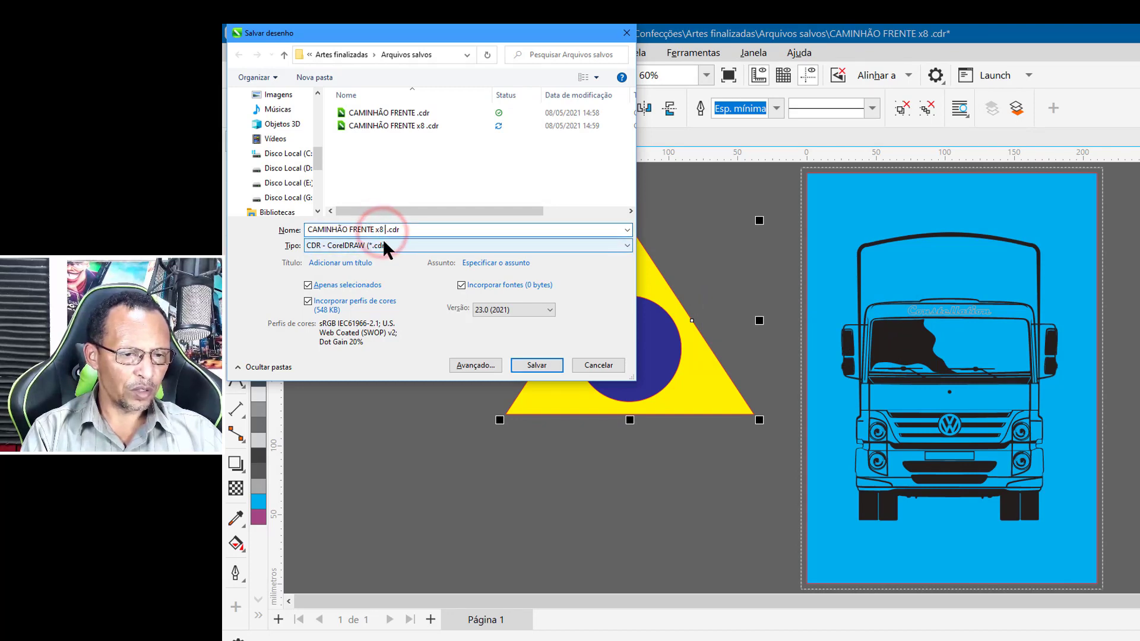
type("pira ")
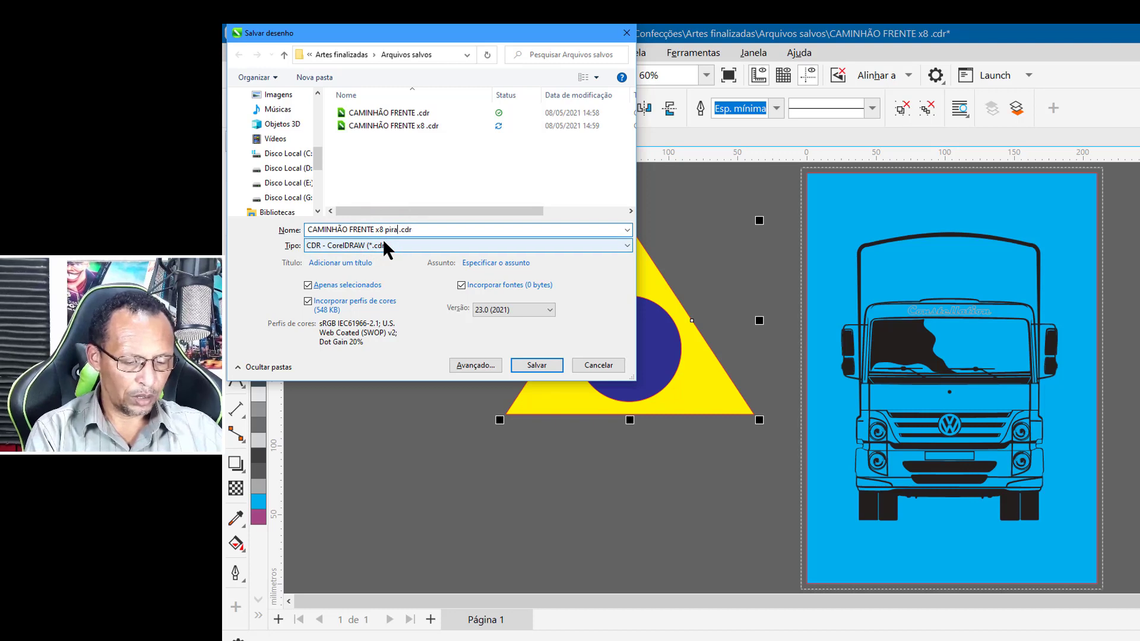
type("mede")
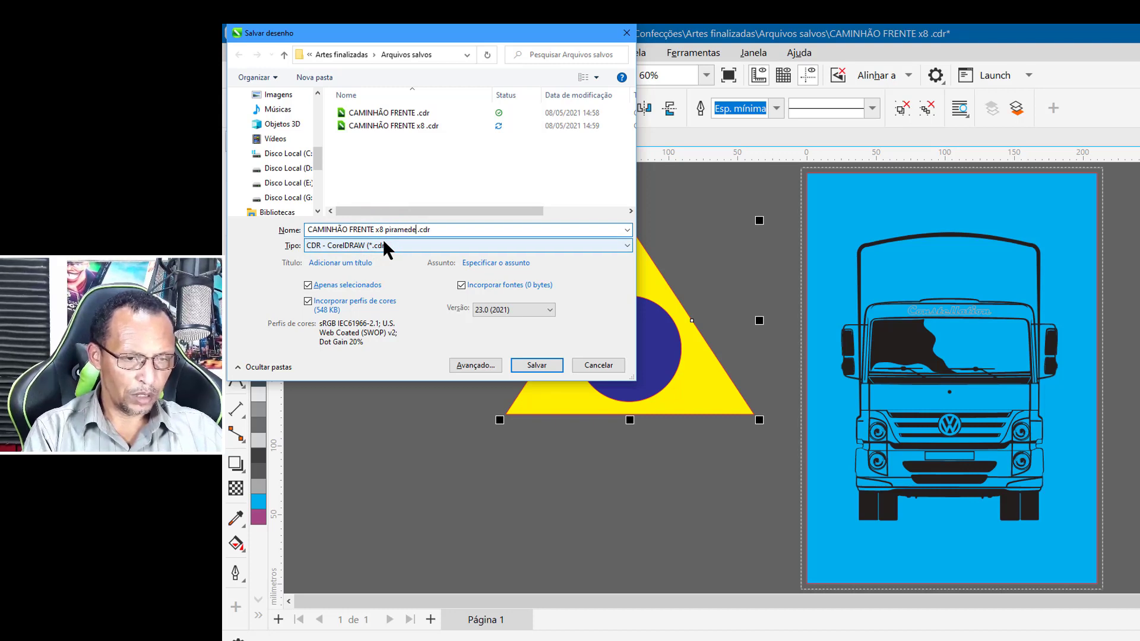
left_click(540, 365)
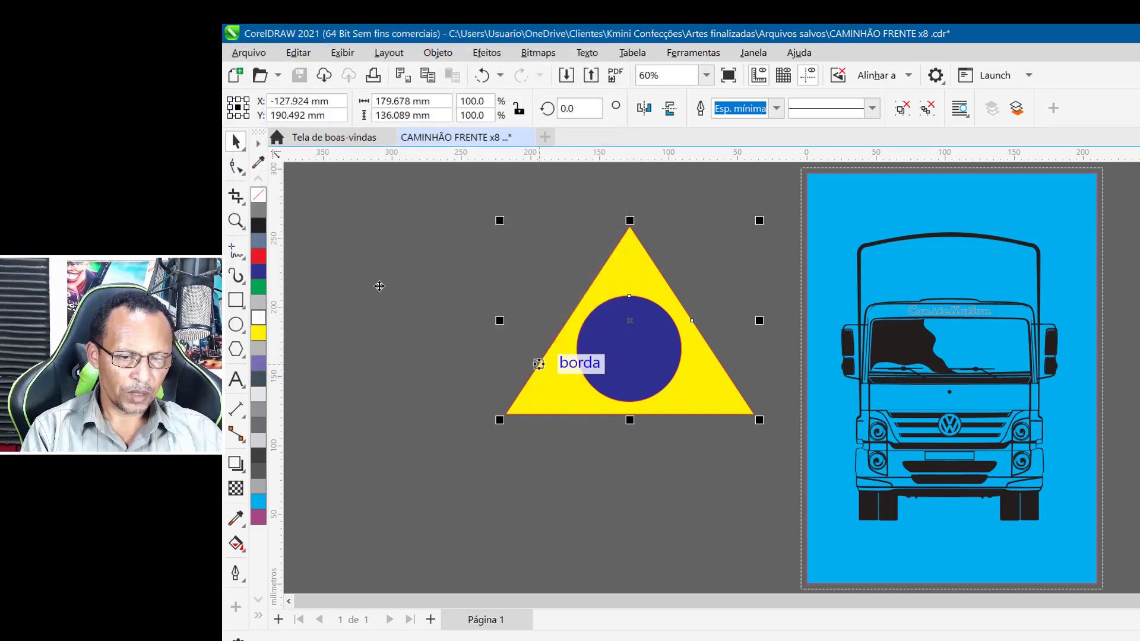
left_click(377, 288)
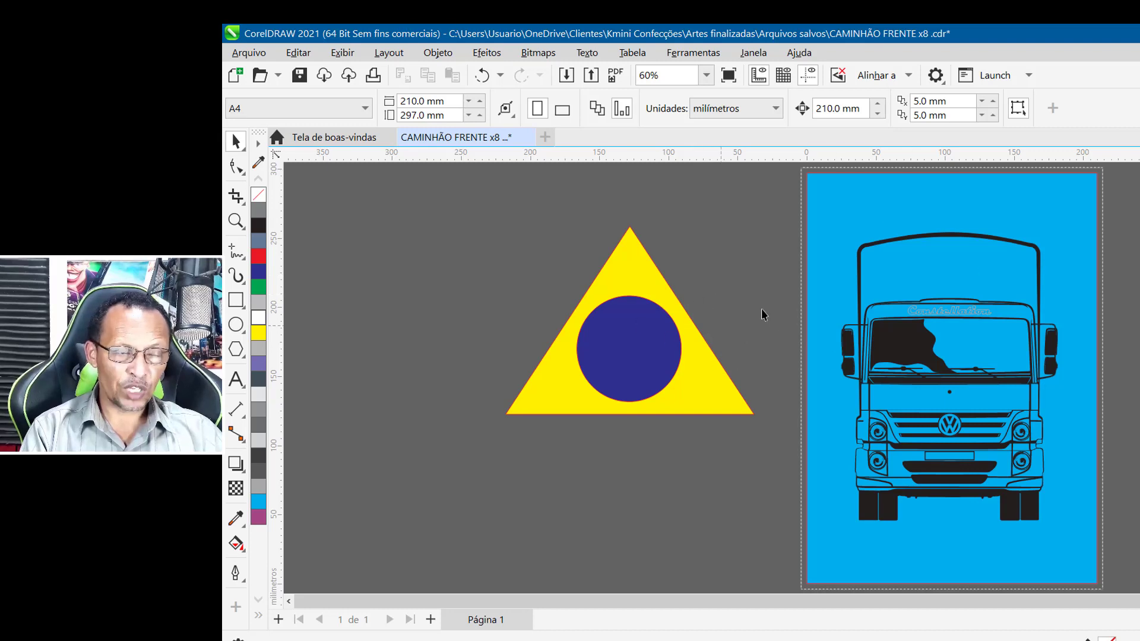
Step: Delete the yellow triangle and blue circle emblem
left_click(247, 55)
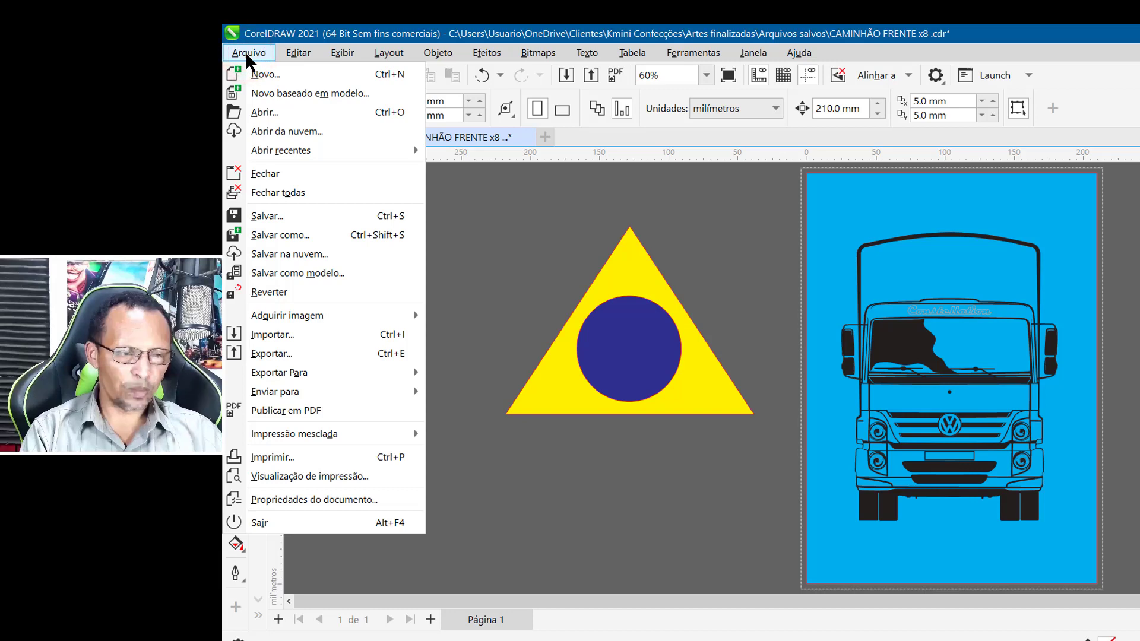
scroll(604, 280, "down", 1)
left_click(544, 244)
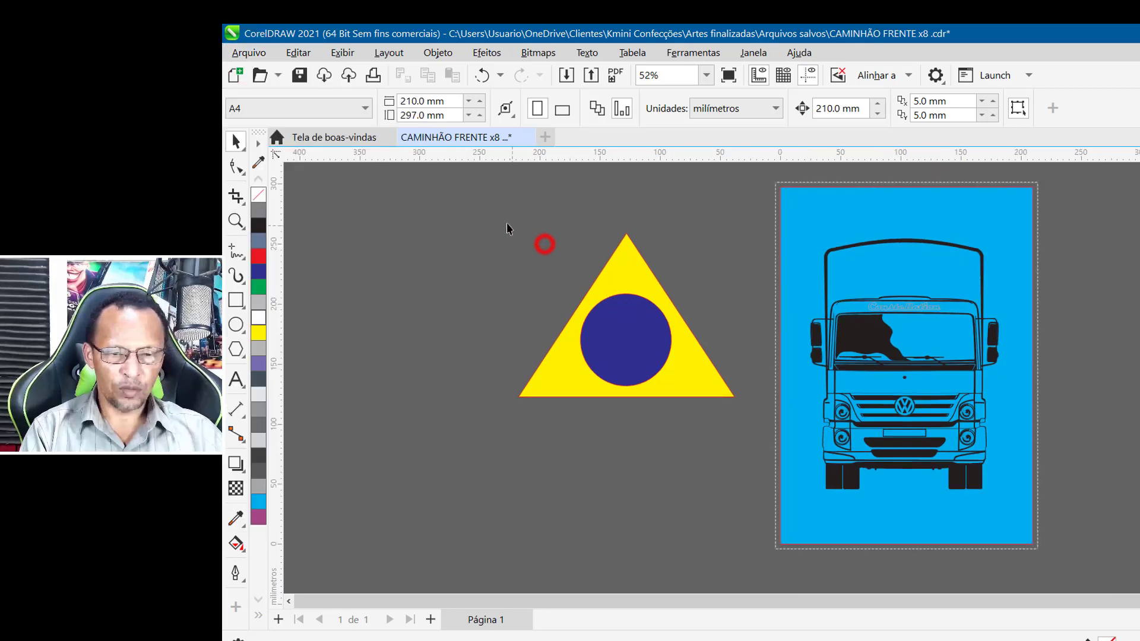
left_click_drag(763, 427, 767, 438)
key("Delete")
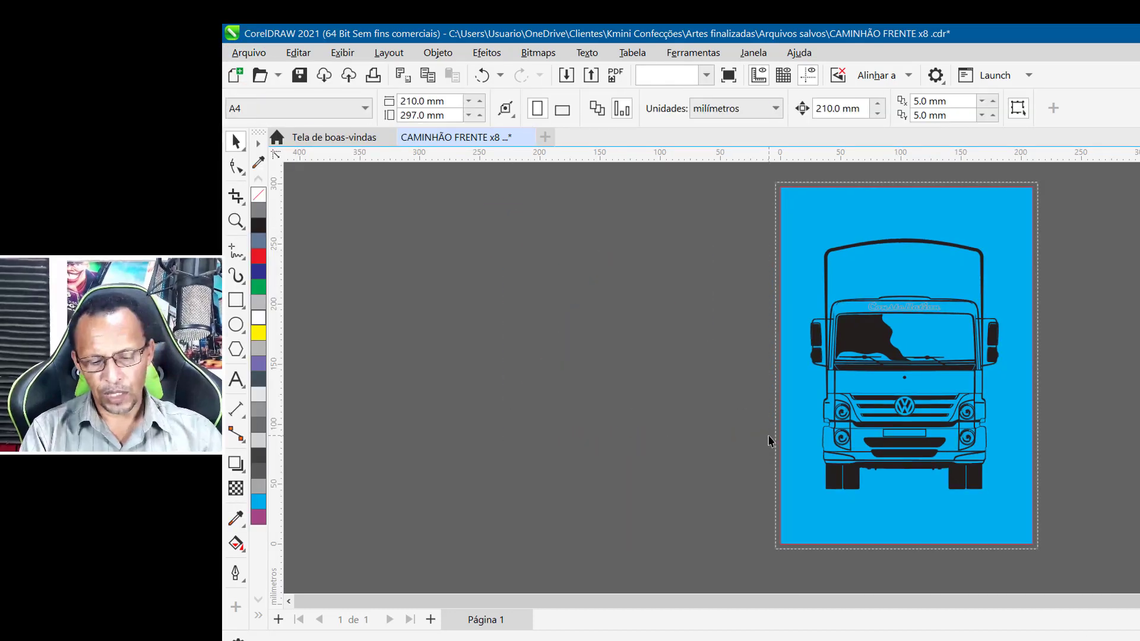
Step: Delete the cyan background rectangle, leaving the truck on a white page
scroll(767, 438, "up", 1)
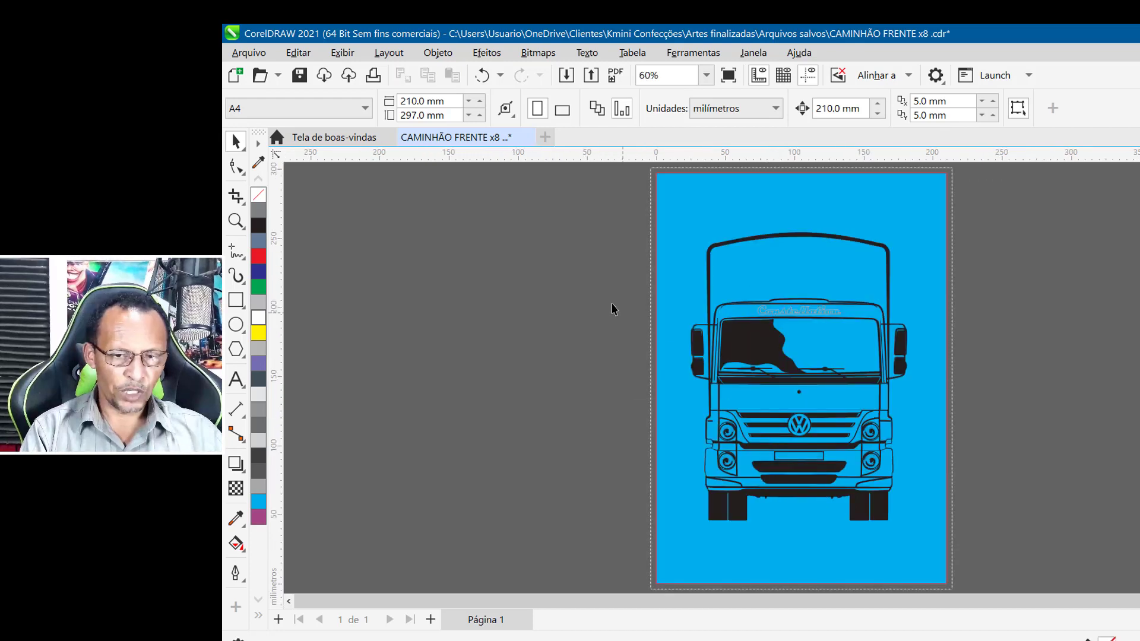
left_click(682, 209)
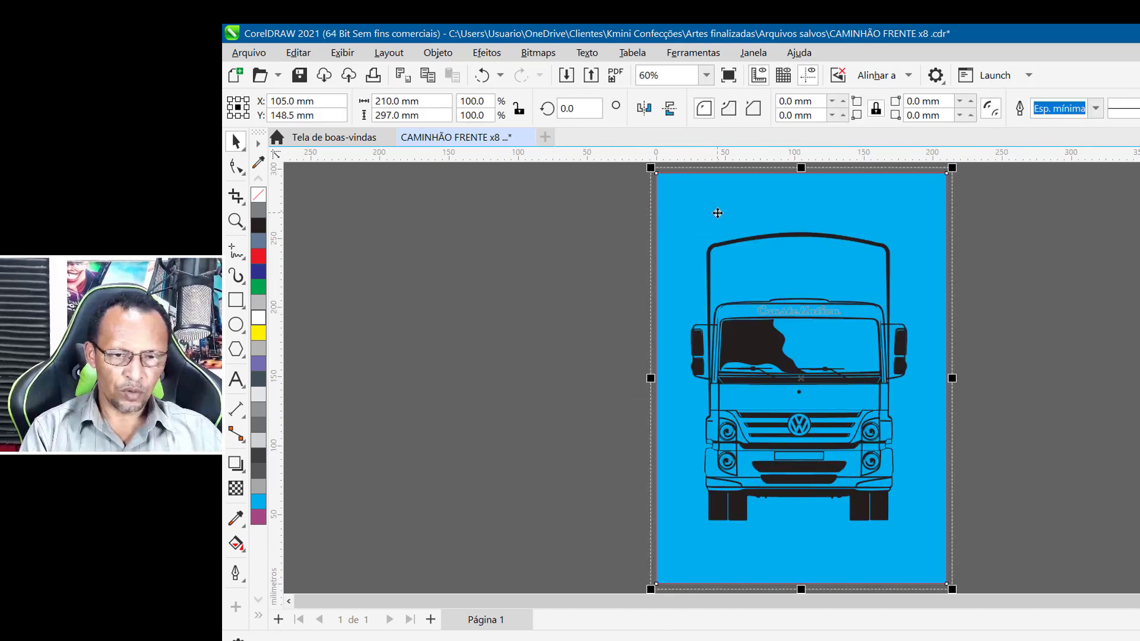
left_click_drag(718, 214, 488, 223)
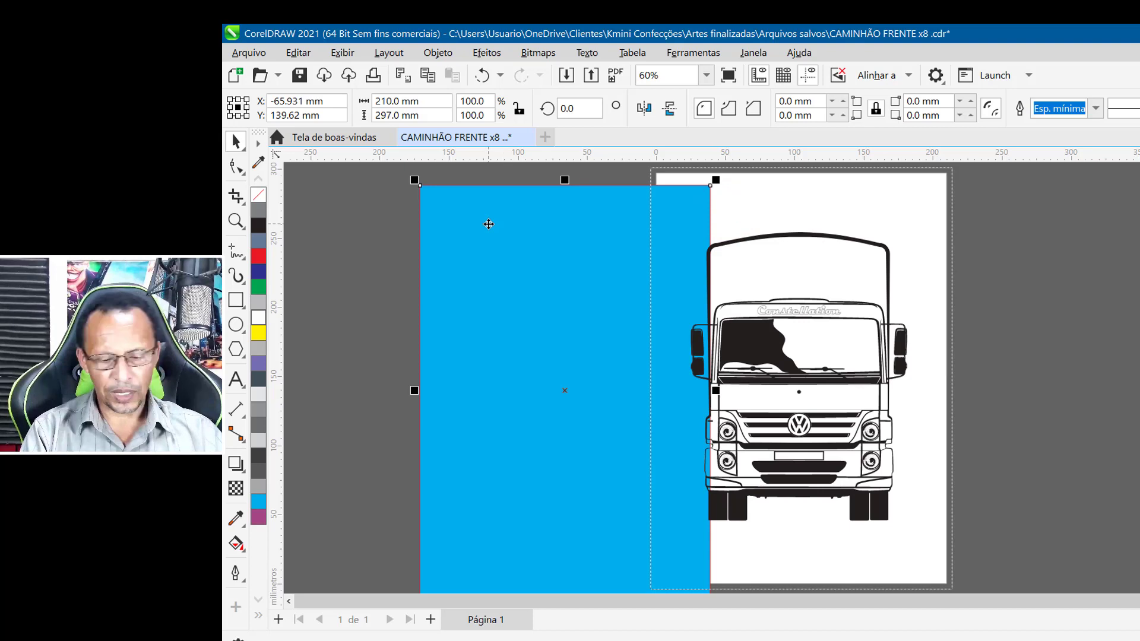
key("Delete")
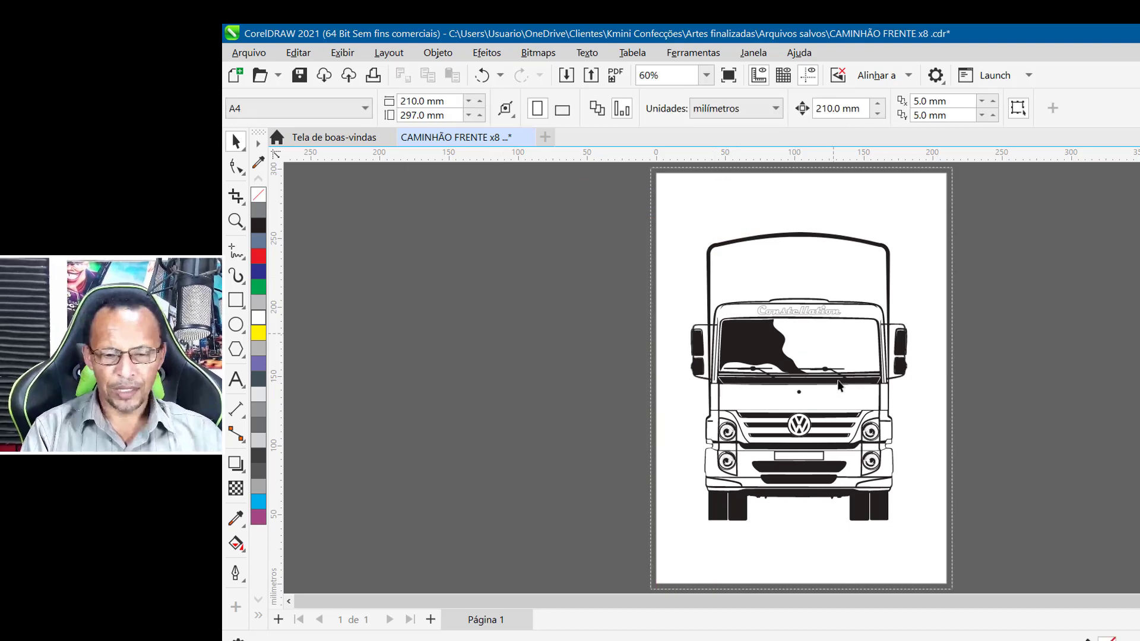
Step: Open Salvar como from the Arquivo menu and expand the Tipo format list
left_click(249, 53)
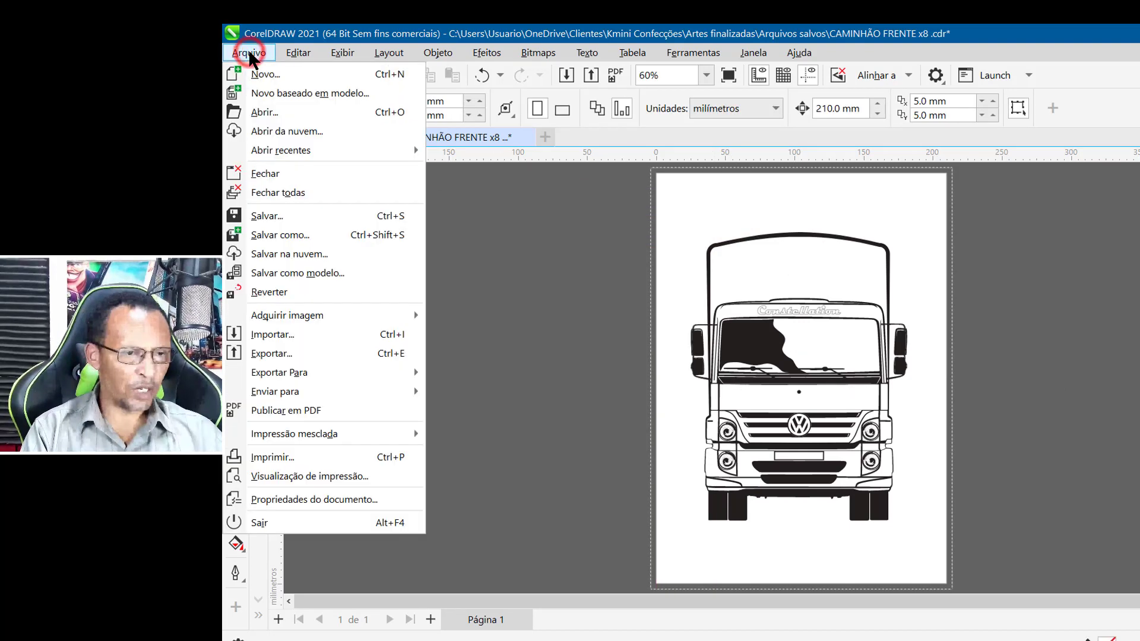
left_click(288, 231)
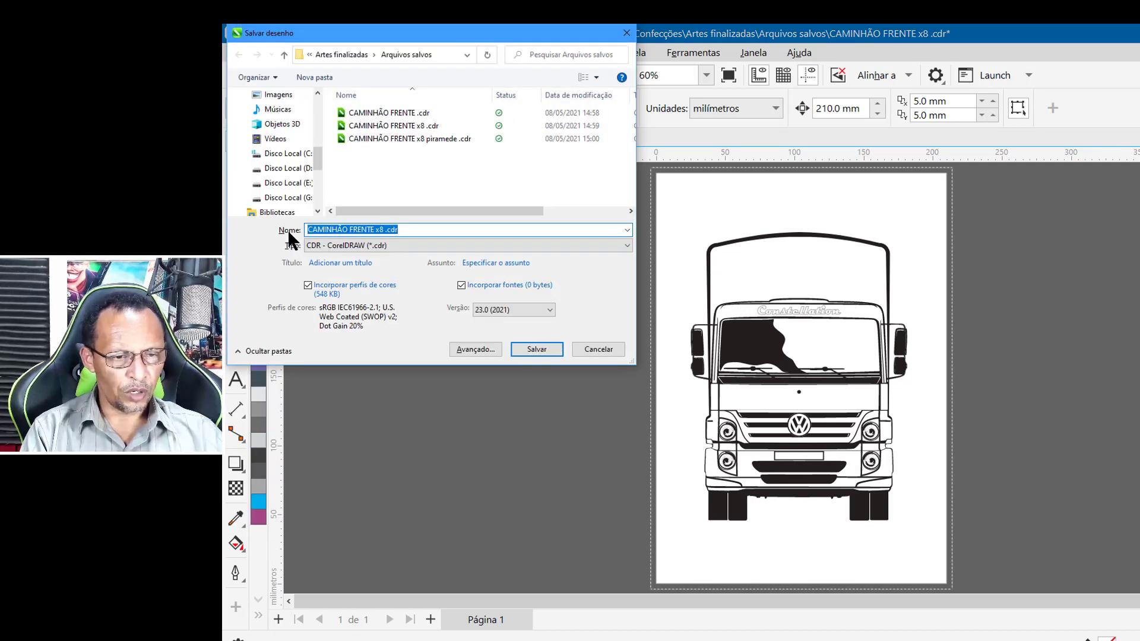
left_click(626, 245)
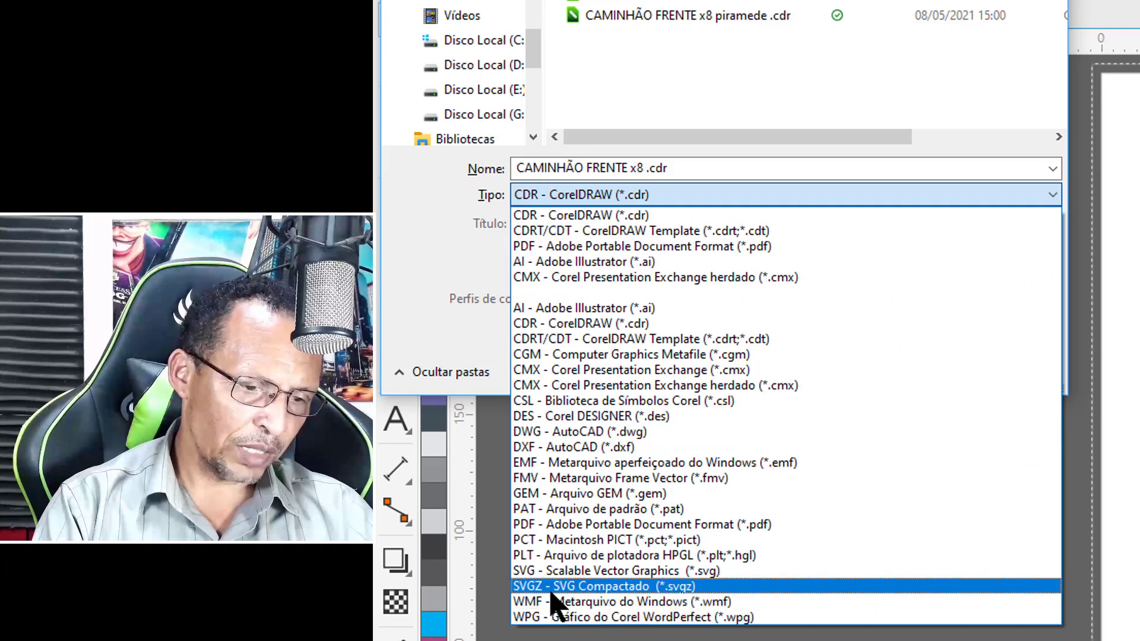
Step: Save CAMINHÃO FRENTE x8 as DXF - AutoCAD and accept the AutoCAD export settings
left_click(776, 90)
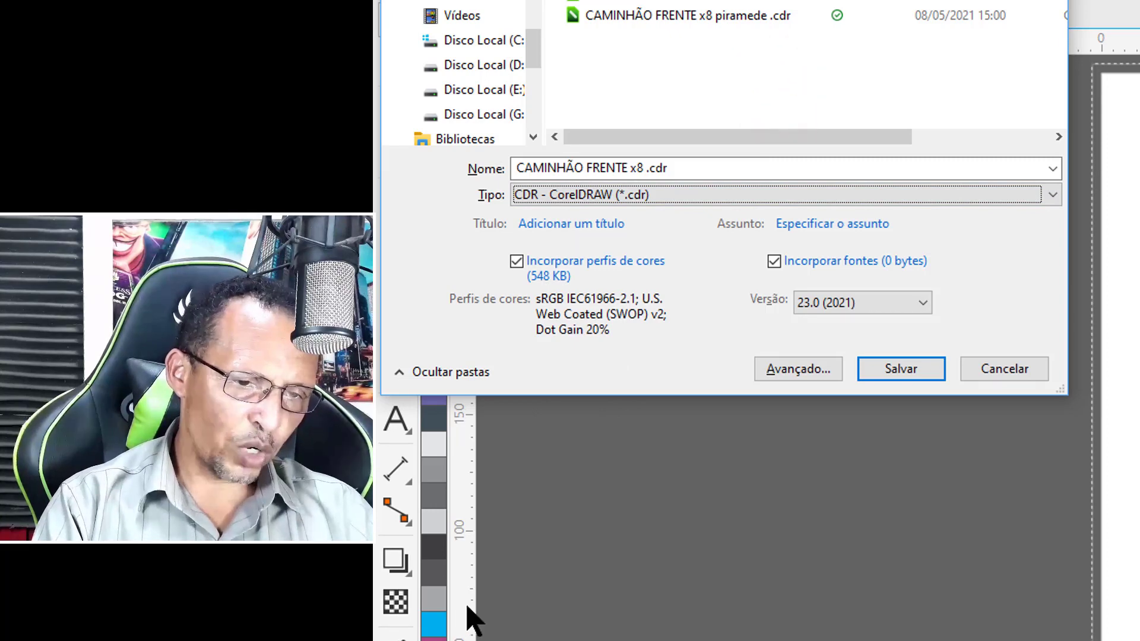
left_click(1052, 196)
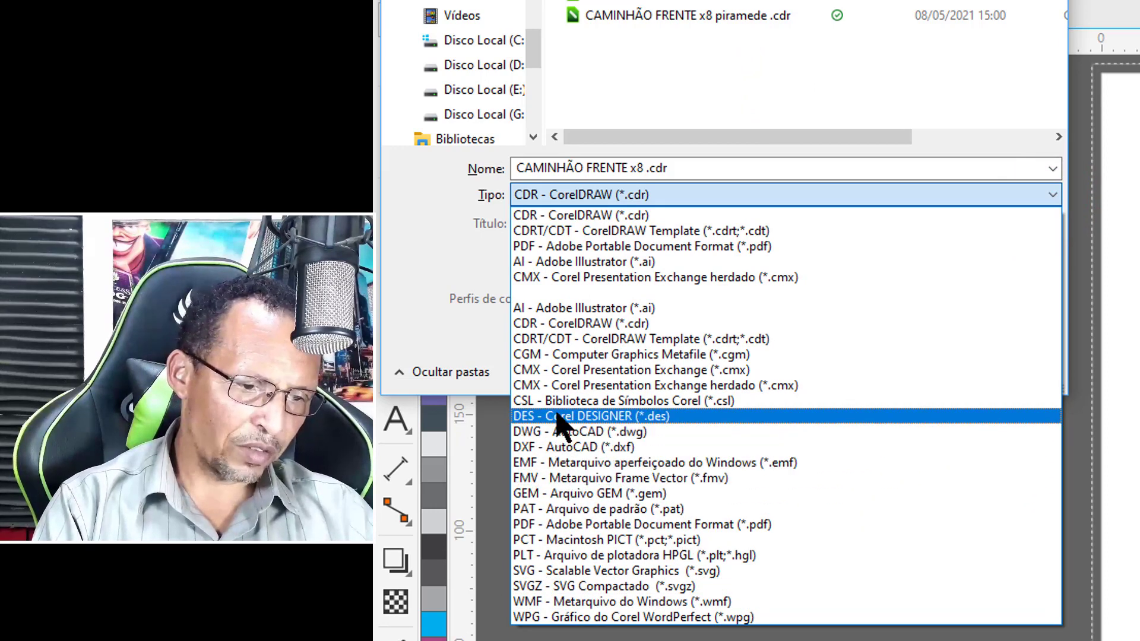
left_click(573, 449)
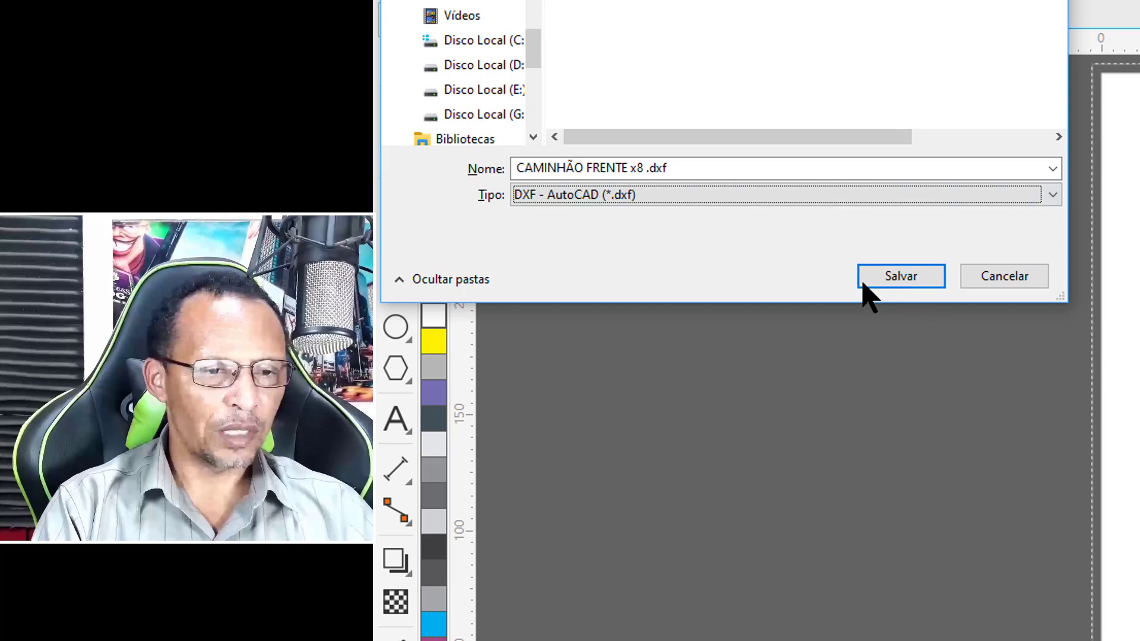
left_click(901, 277)
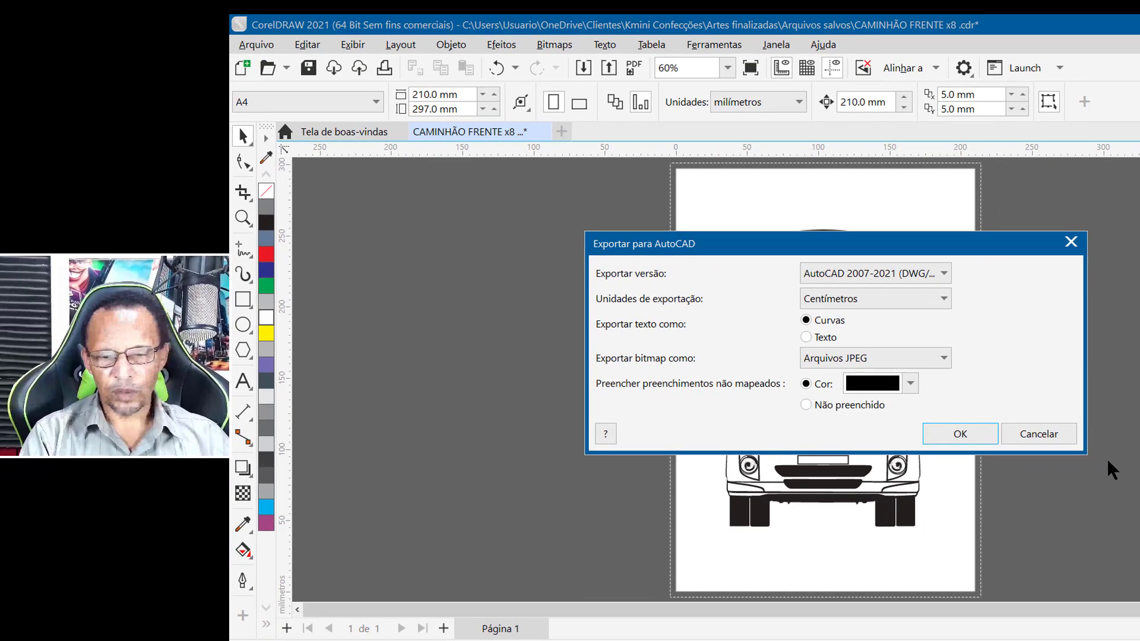
left_click(970, 435)
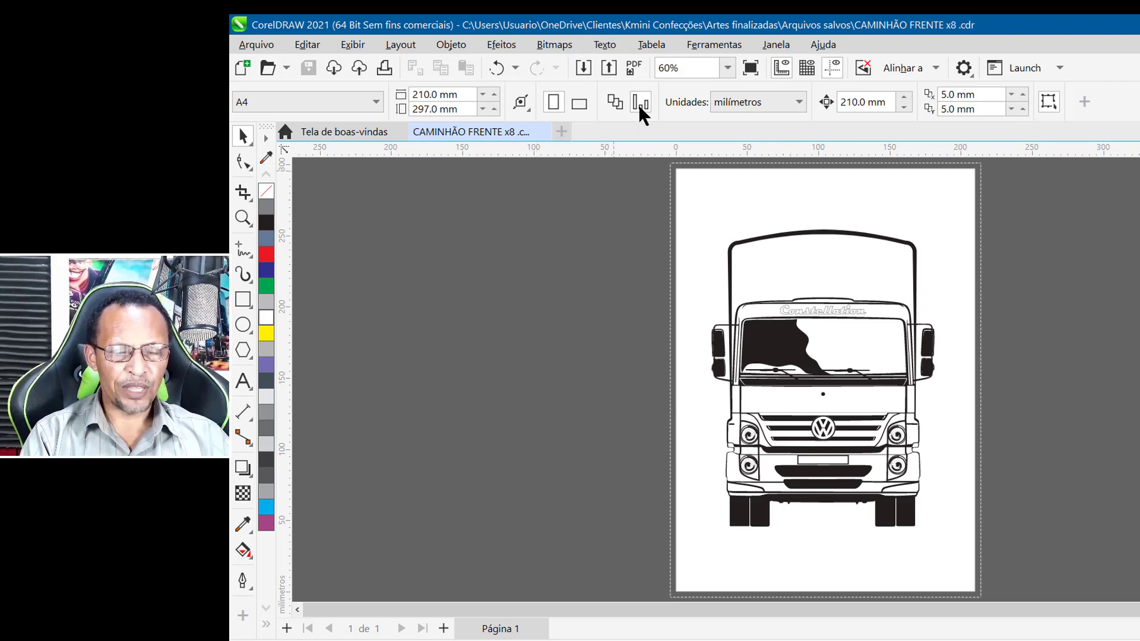
Step: Start publishing the drawing to PDF in the Arquivos salvos folder
left_click(635, 64)
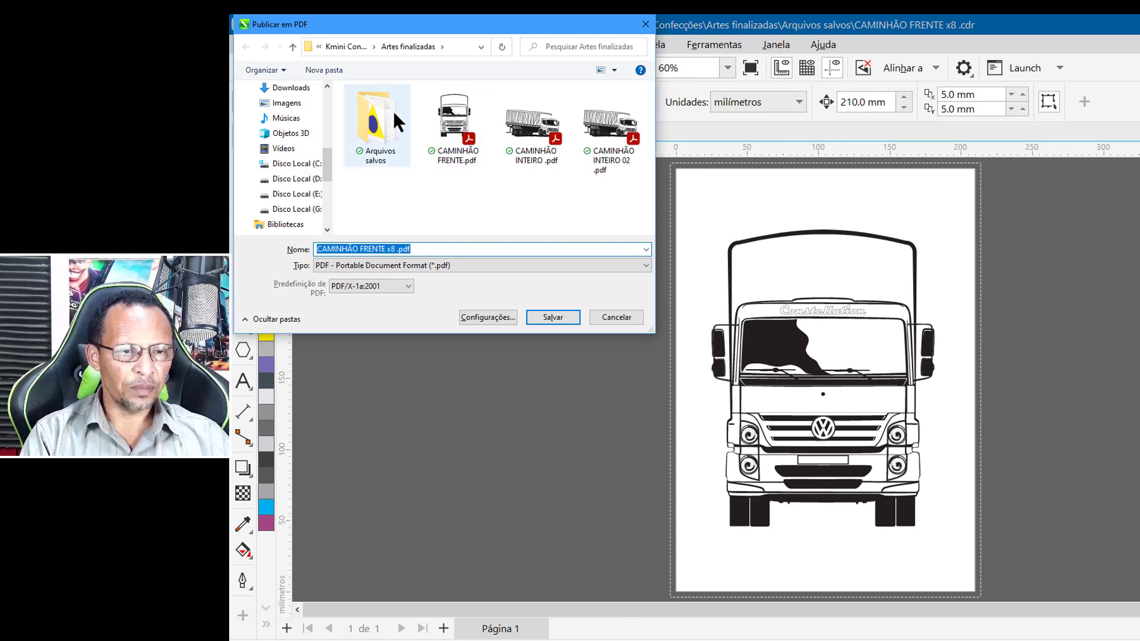
double_click(374, 118)
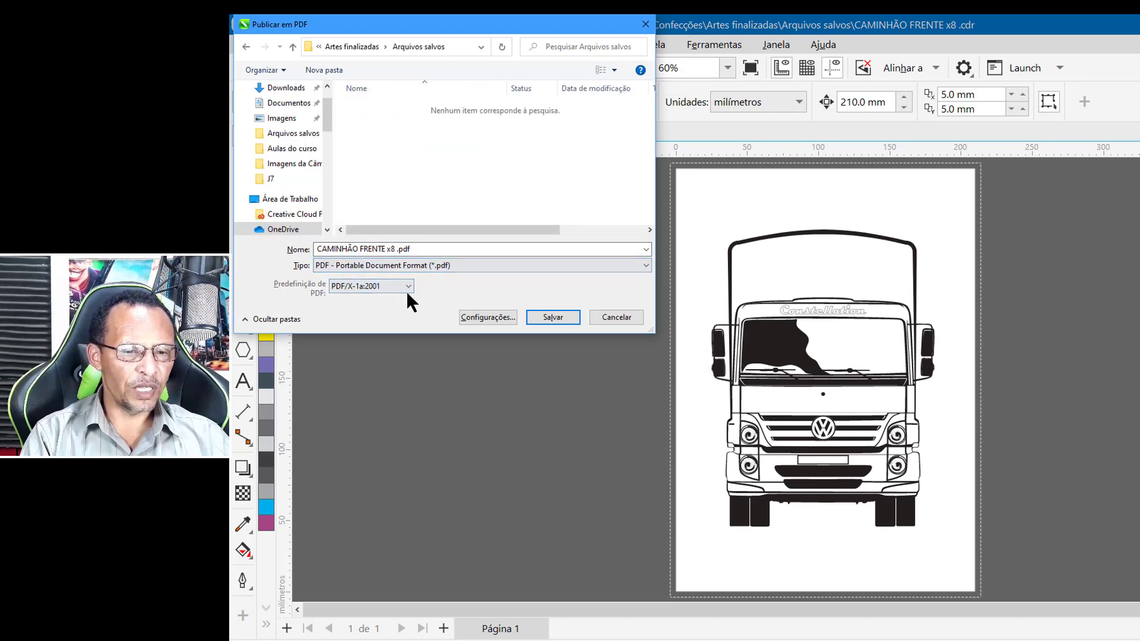
left_click(496, 318)
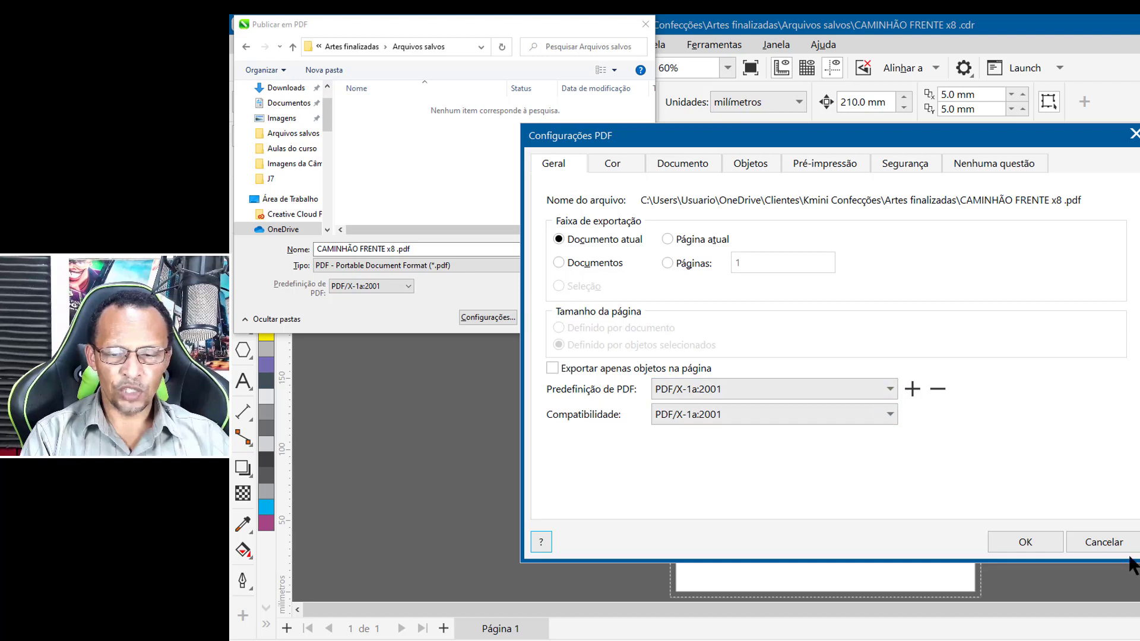
left_click(1102, 542)
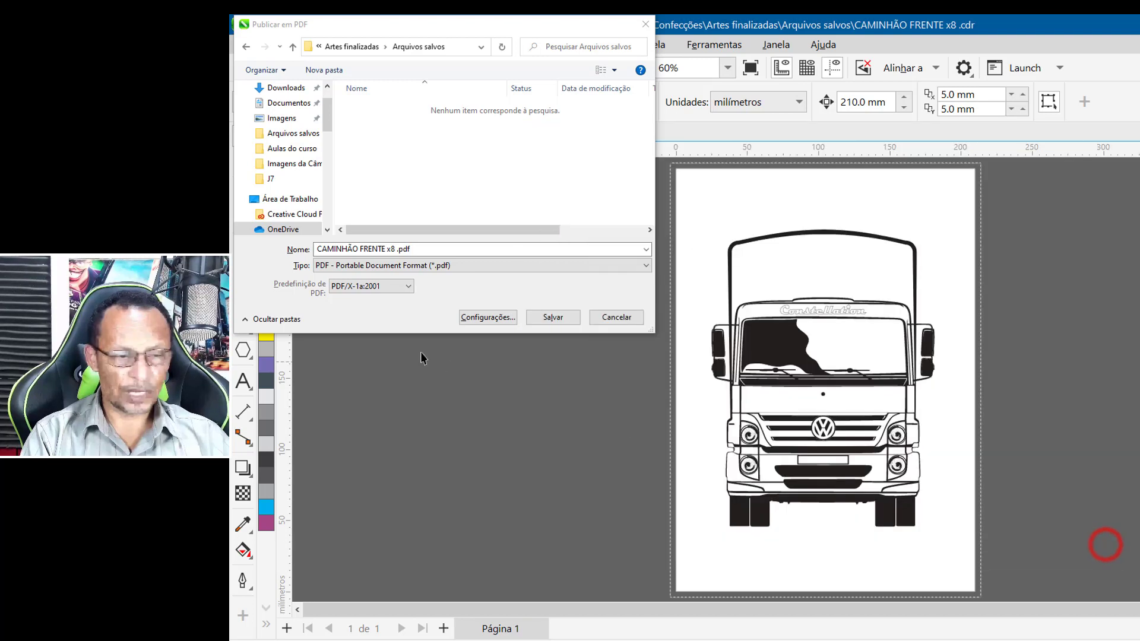
Step: Choose the PDF/X-4:2010 (CMYK) preset and bring up its detailed settings
left_click(407, 286)
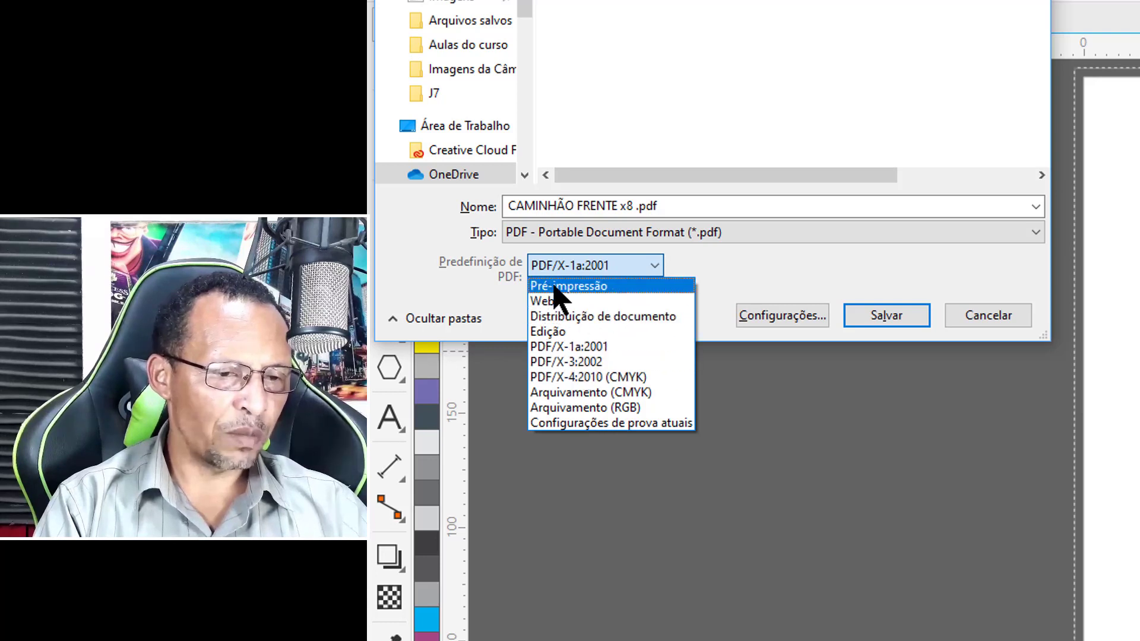
left_click(569, 378)
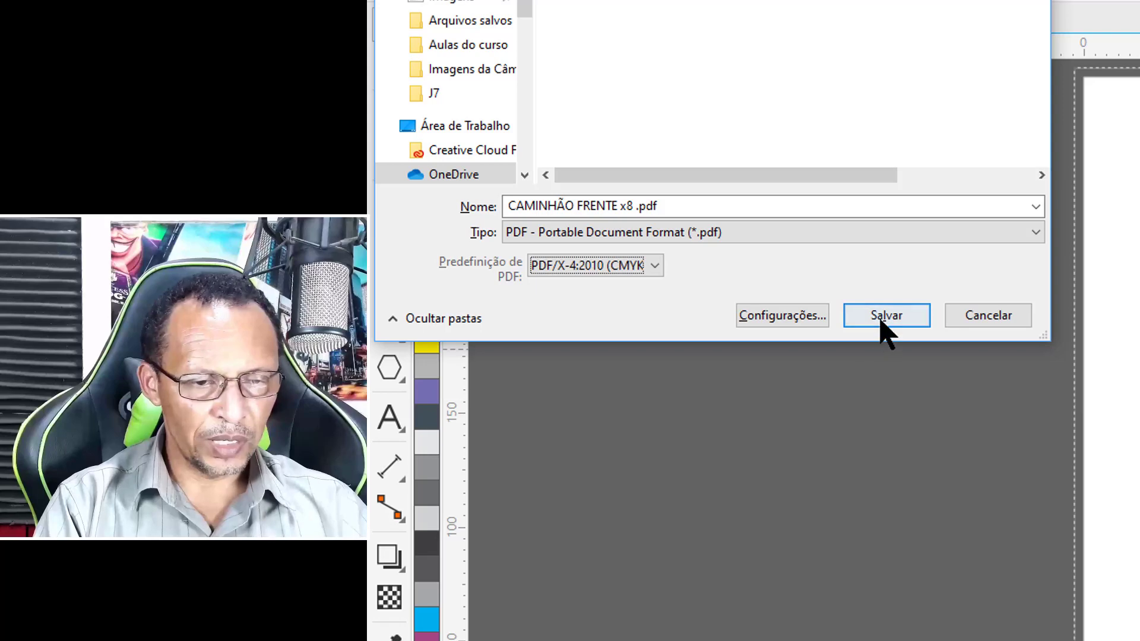
left_click(791, 316)
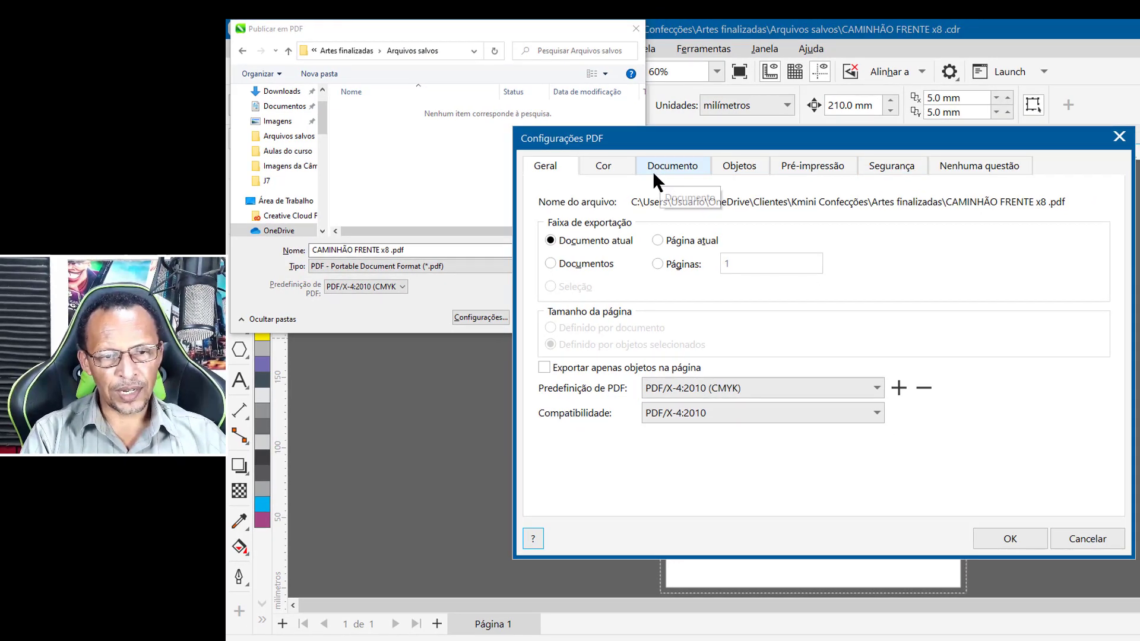
Step: On the Pré-impressão tab, enable a 5 mm bleed limit and crop marks
left_click(827, 167)
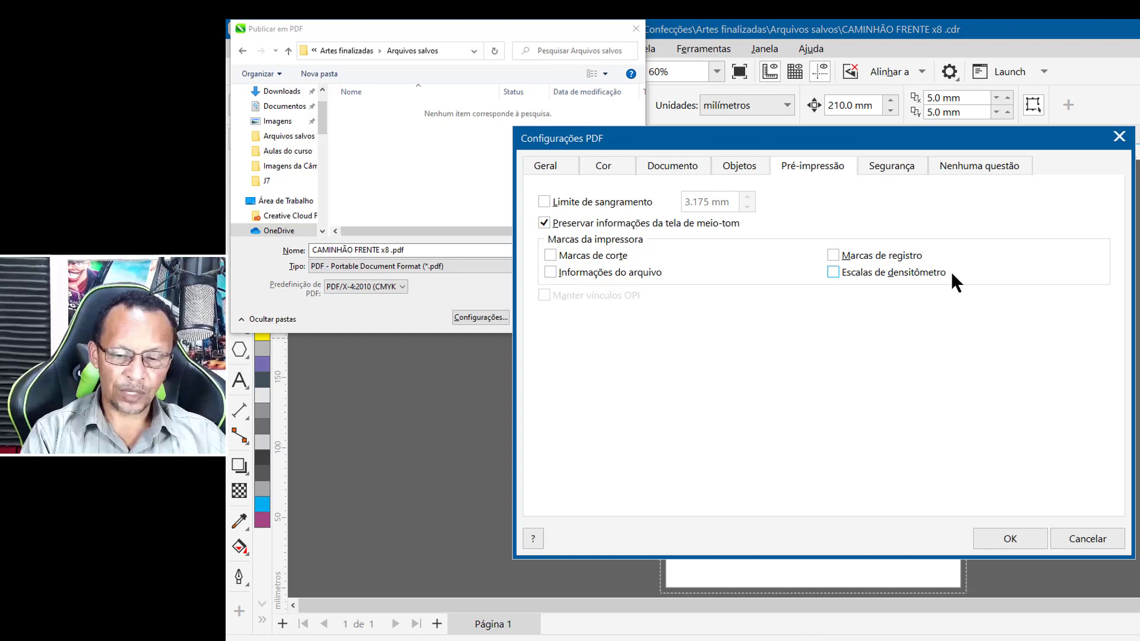
left_click(545, 202)
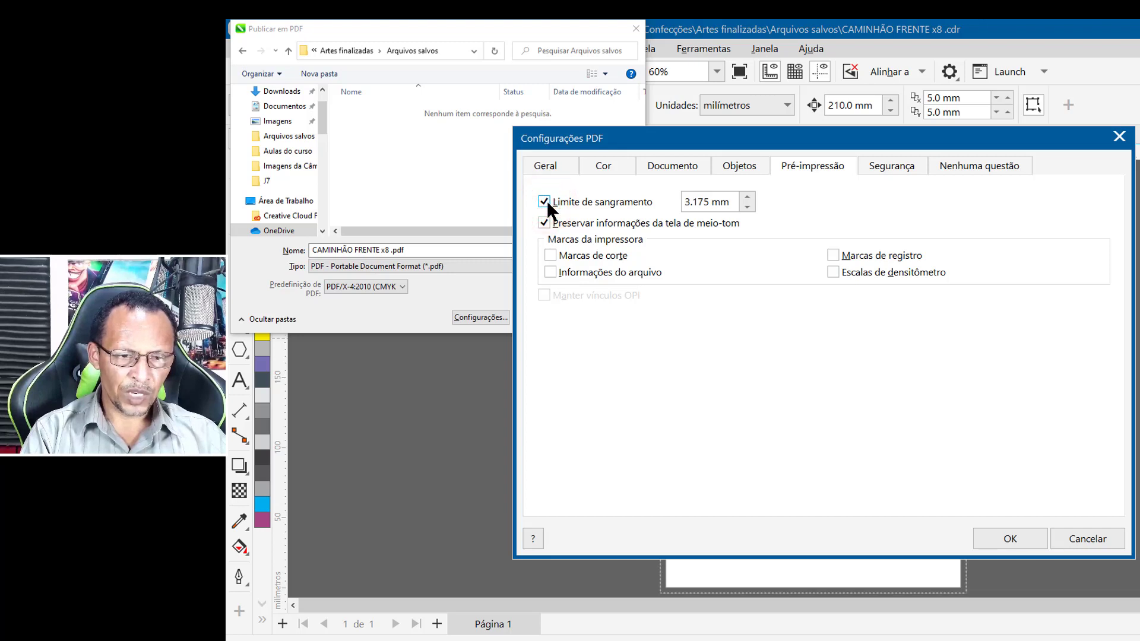
left_click_drag(738, 146, 766, 55)
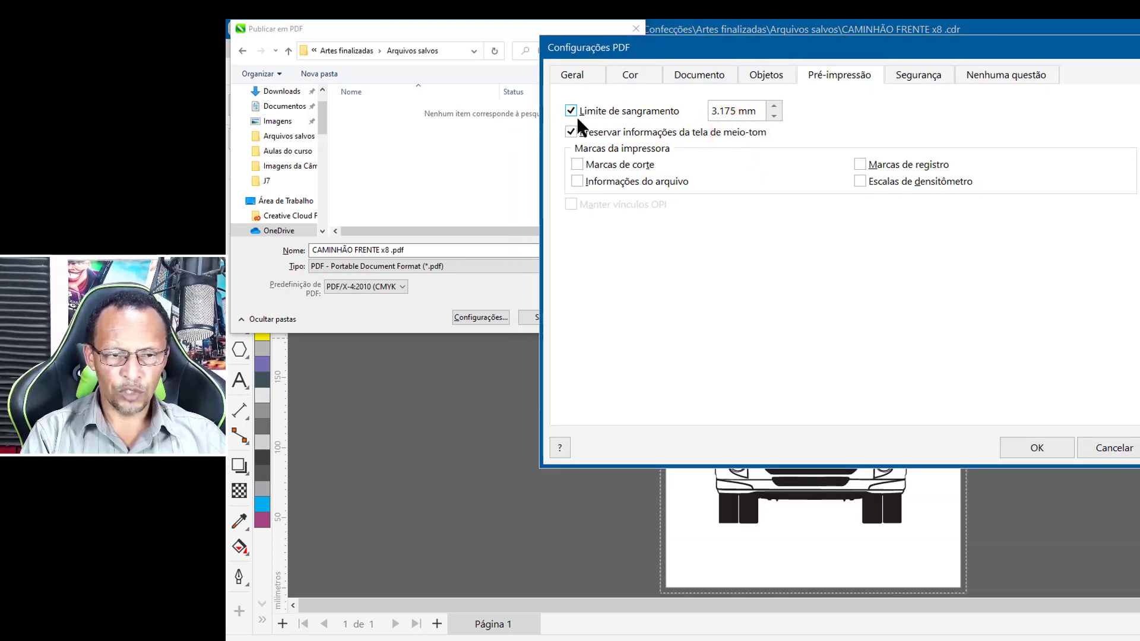
left_click_drag(761, 111, 697, 106)
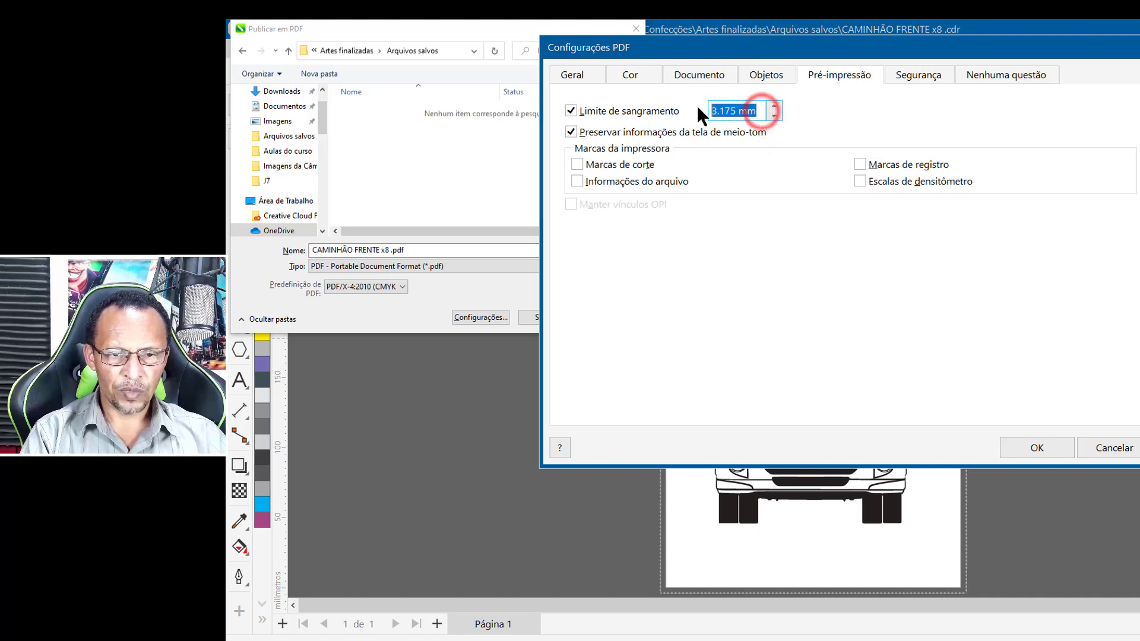
type("5")
left_click(730, 114)
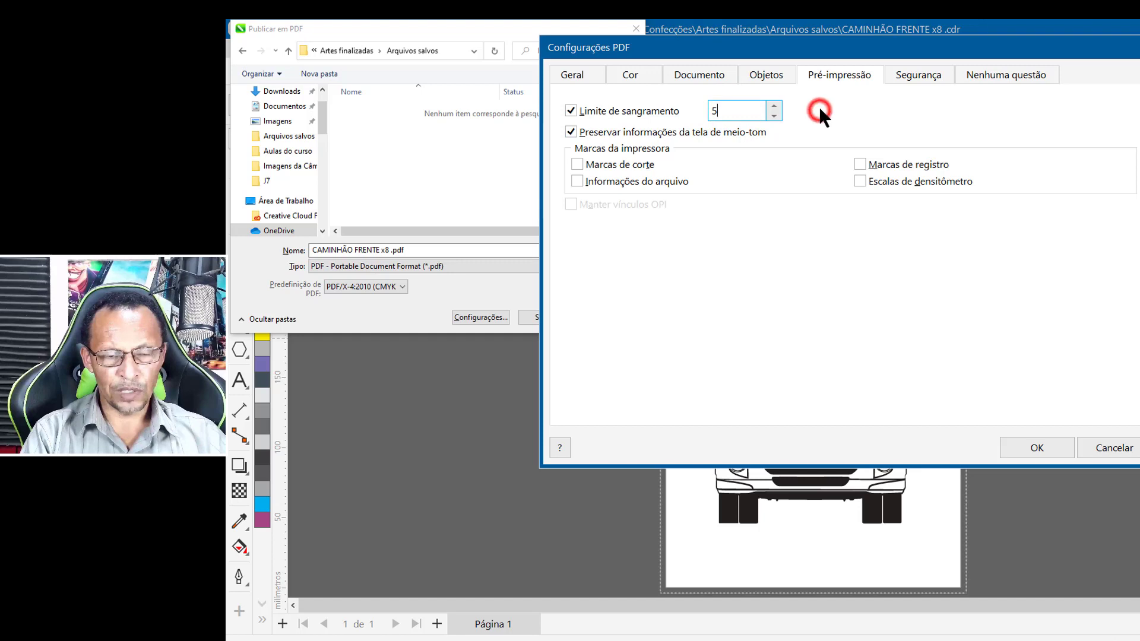
left_click(578, 164)
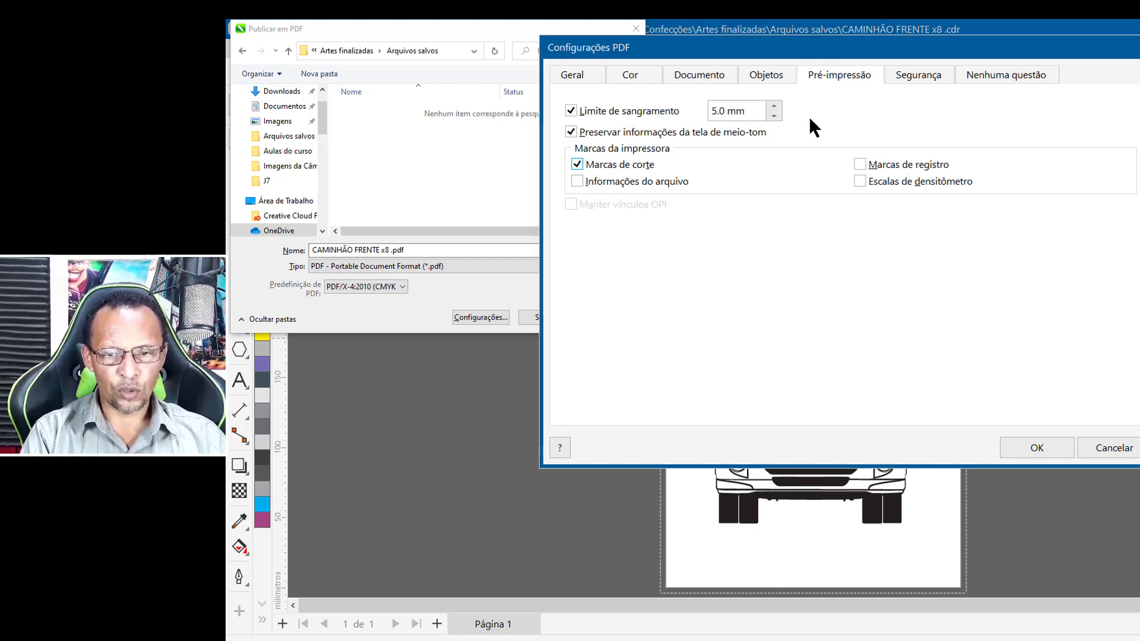
left_click_drag(850, 57, 1139, 96)
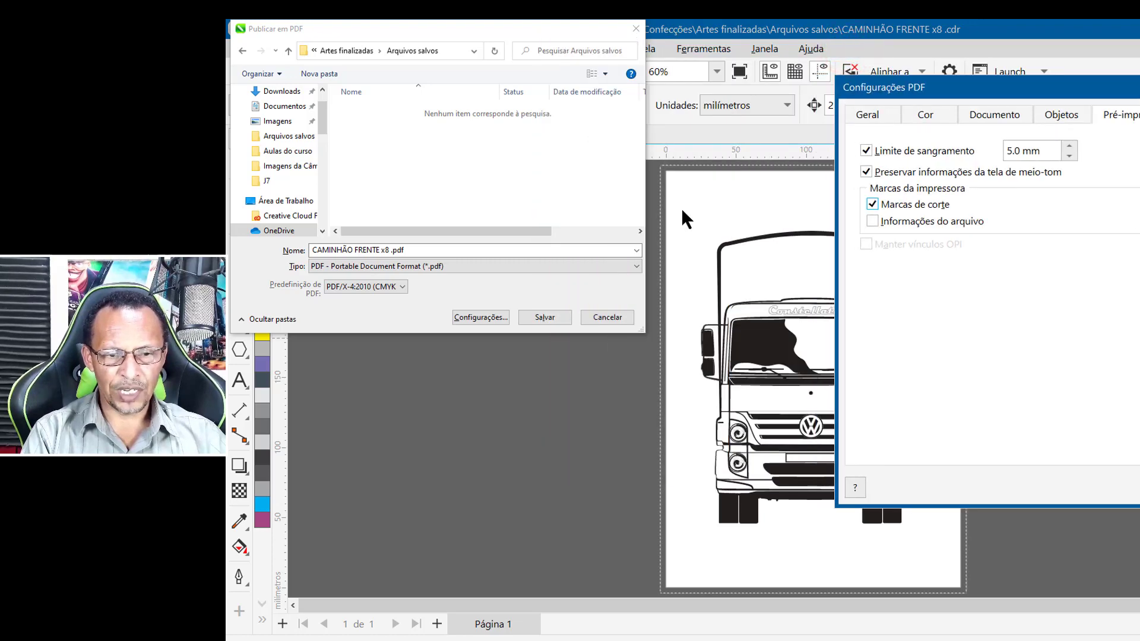
mouse_move(1027, 87)
left_mouse_down()
mouse_move(677, 59)
mouse_move(641, 37)
mouse_move(650, 42)
left_mouse_up()
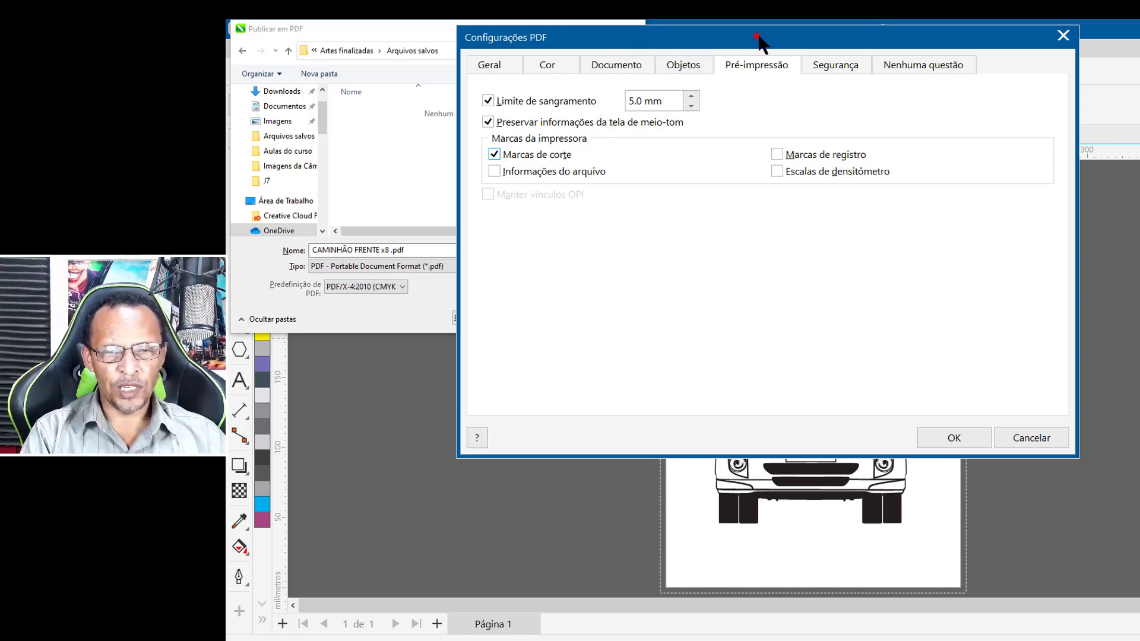
left_click_drag(758, 41, 927, 61)
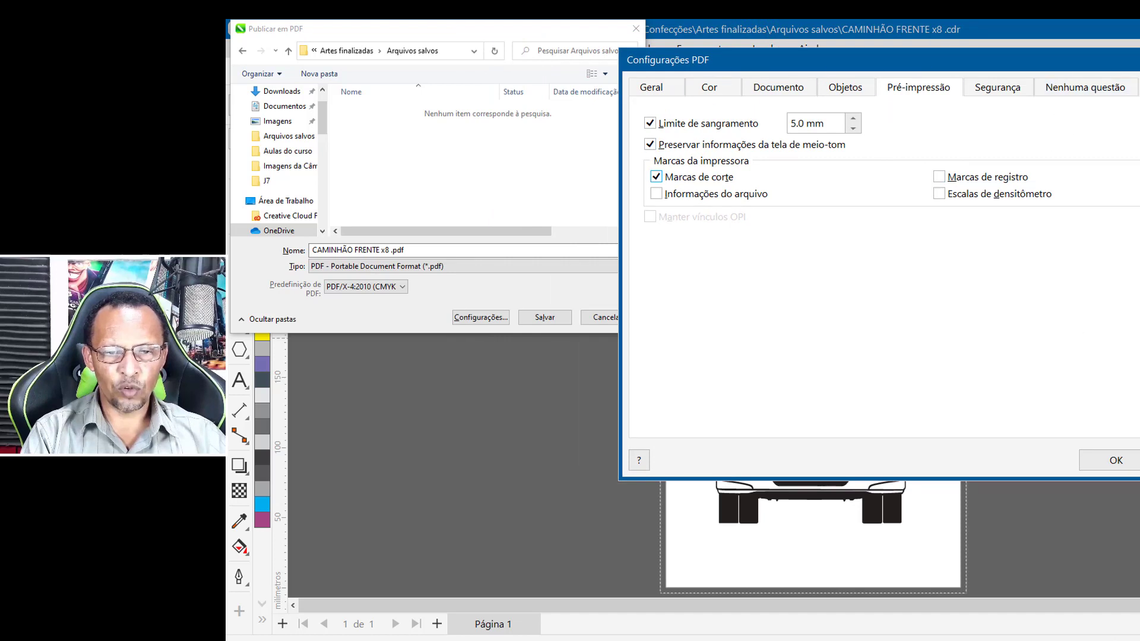
Step: Confirm the PDF settings and publish CAMINHÃO FRENTE x8 .pdf
left_click(1119, 465)
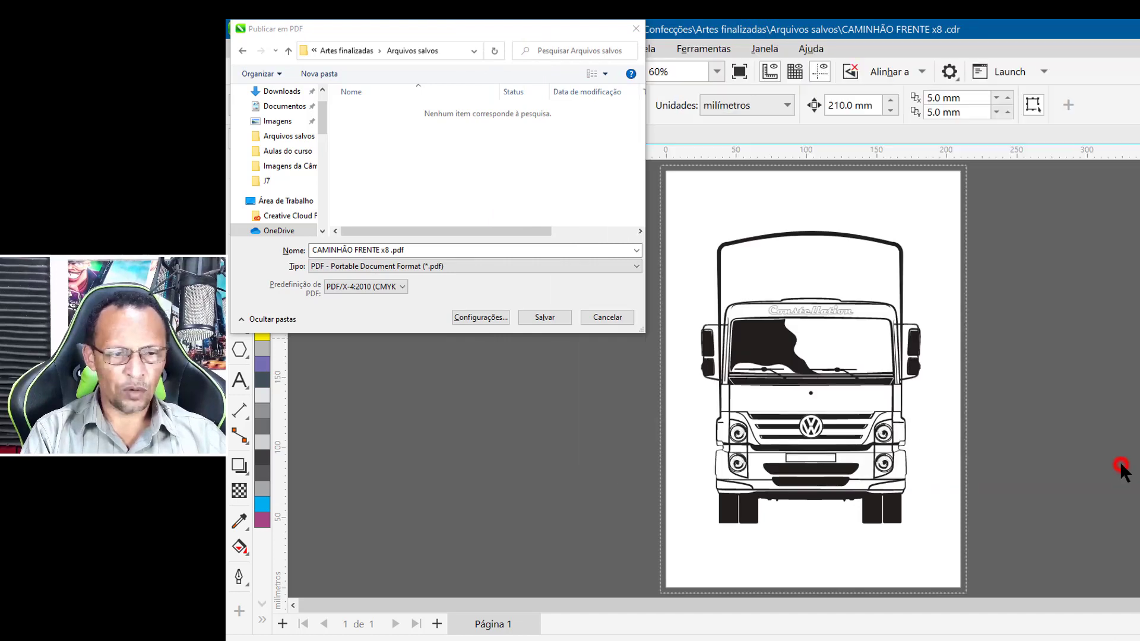
left_click(537, 319)
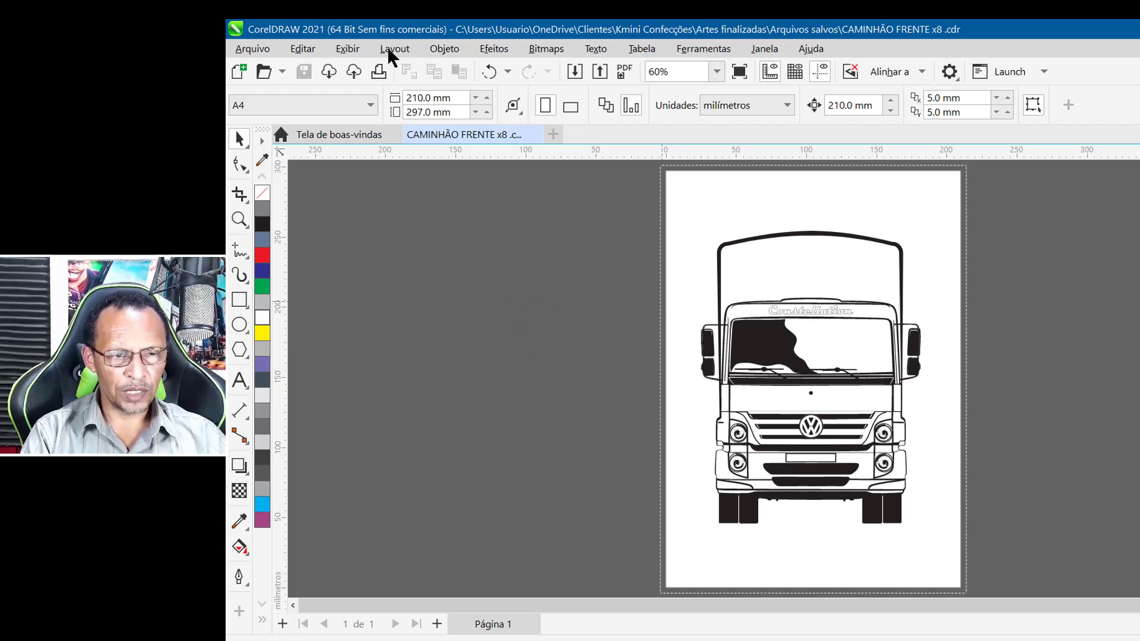
left_click(550, 269)
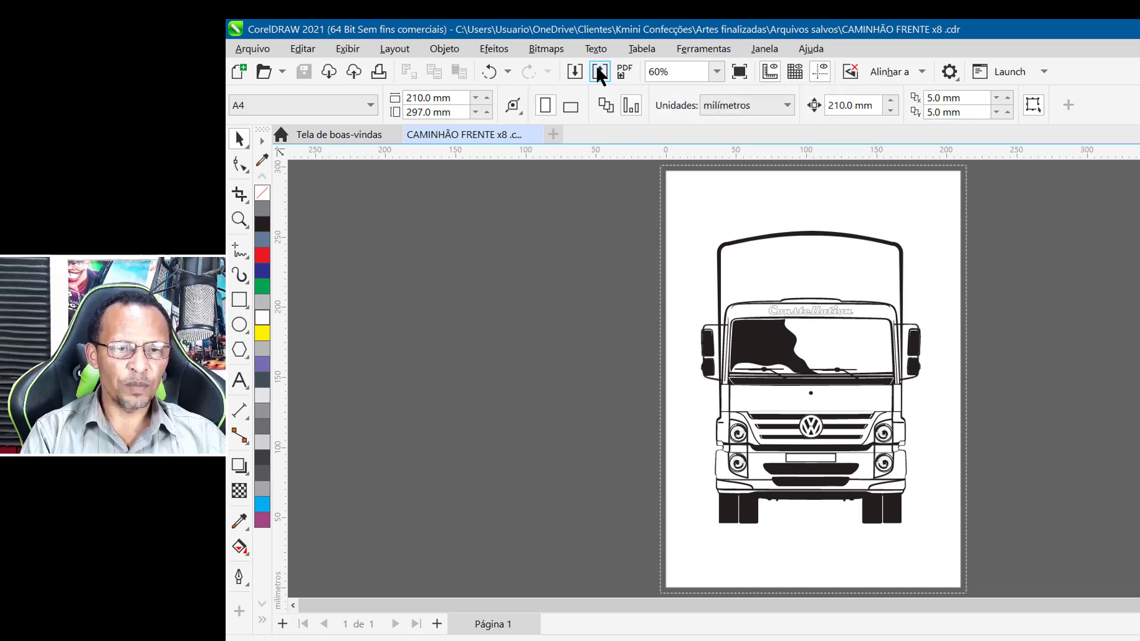
left_click(253, 50)
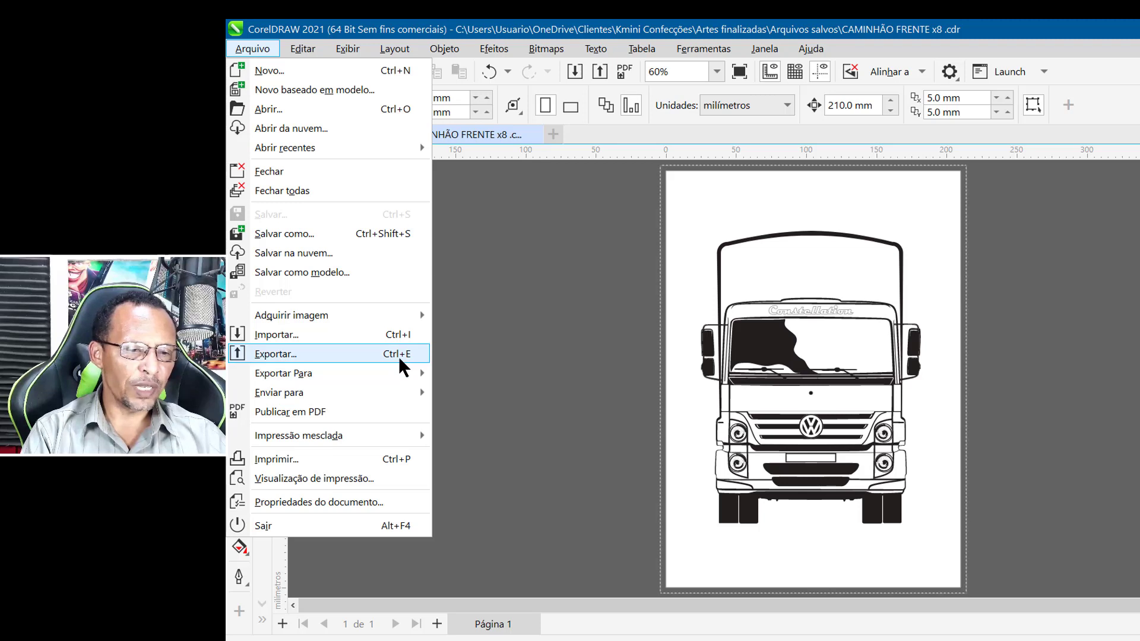
Step: Export the drawing as JPG CAMINHÃO FRENTE x8 .jpg into the Arquivos salvos folder
left_click(601, 70)
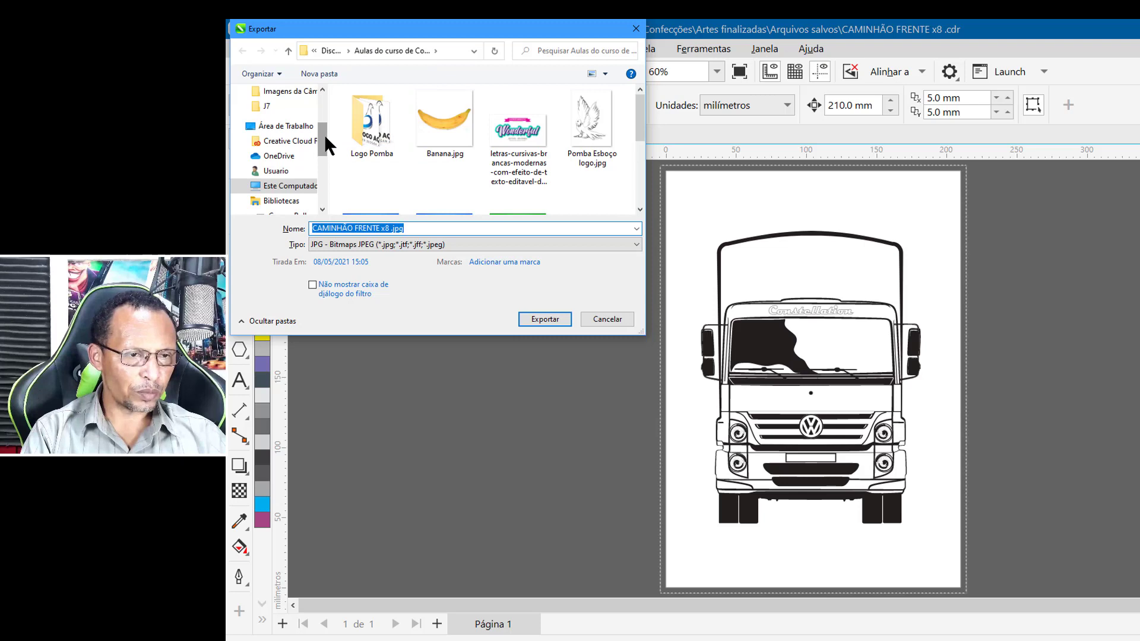
left_click(304, 186)
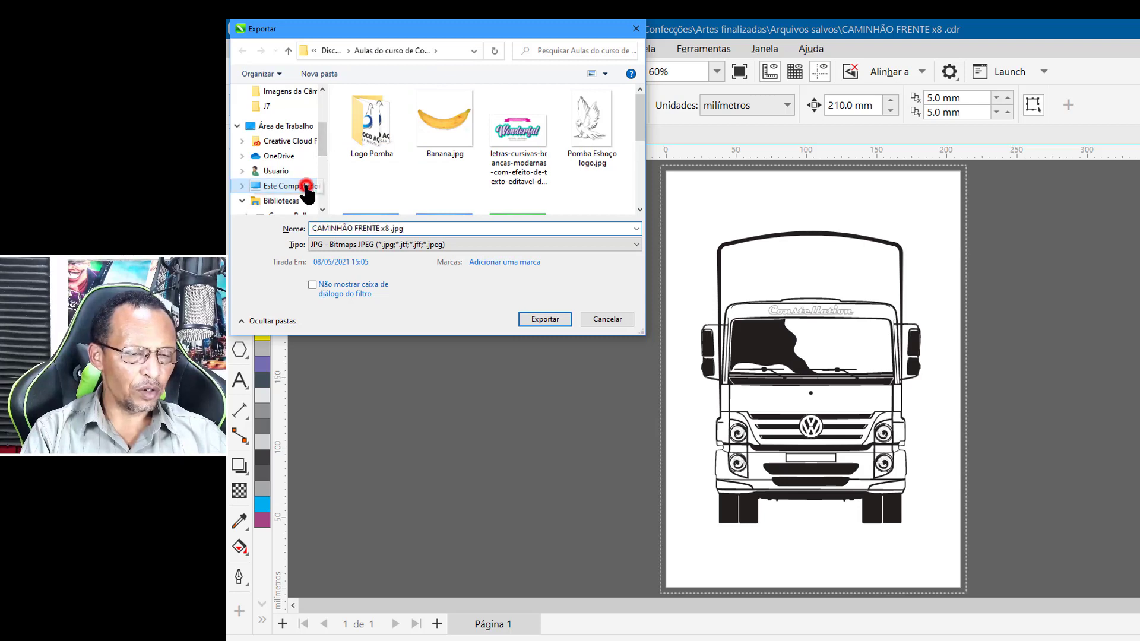
scroll(455, 159, "down", 3)
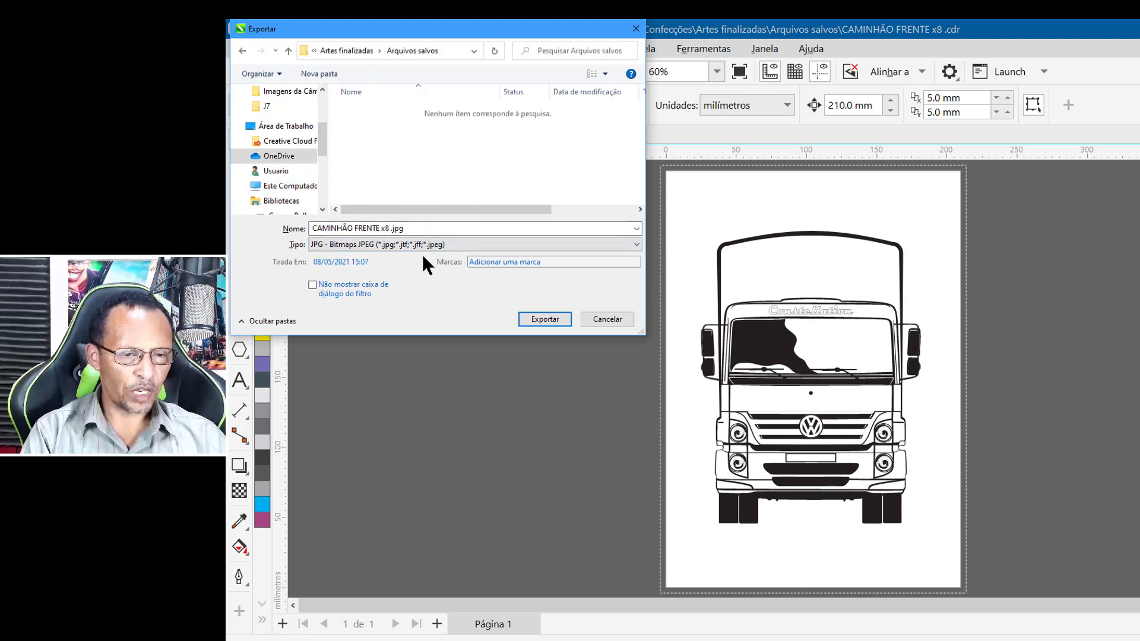
left_click(636, 244)
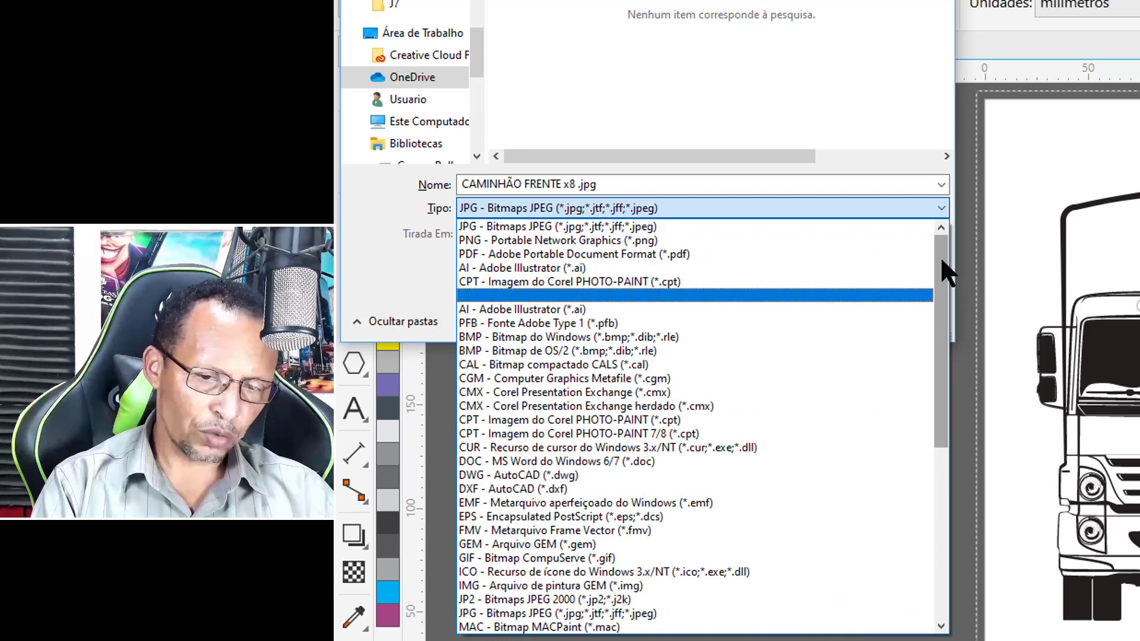
left_click_drag(939, 255, 943, 427)
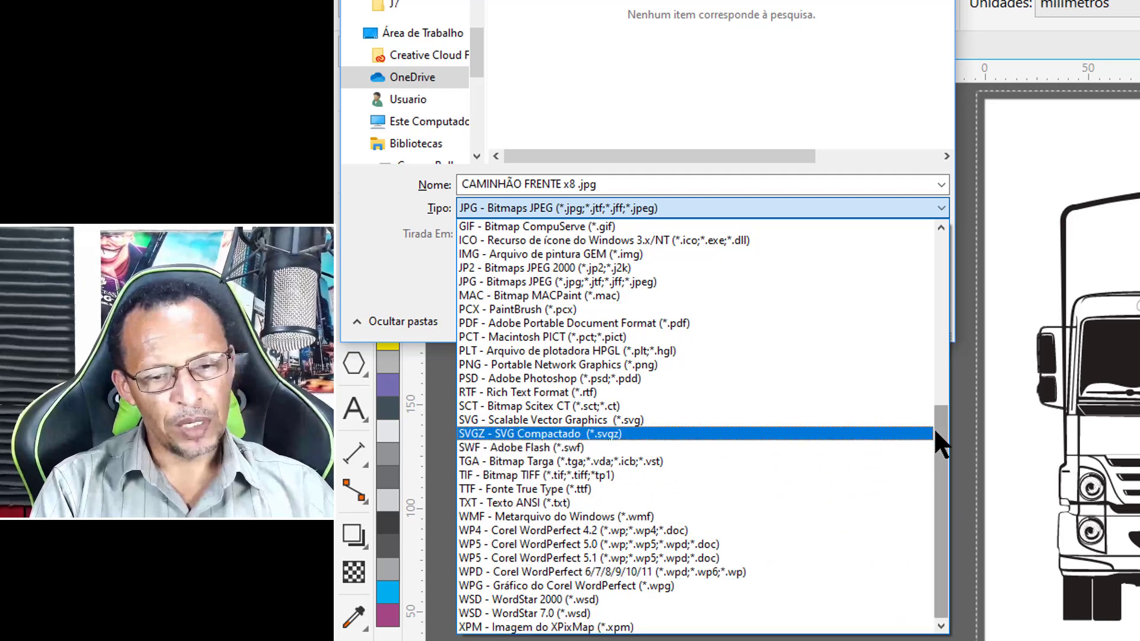
scroll(535, 357, "up", 6)
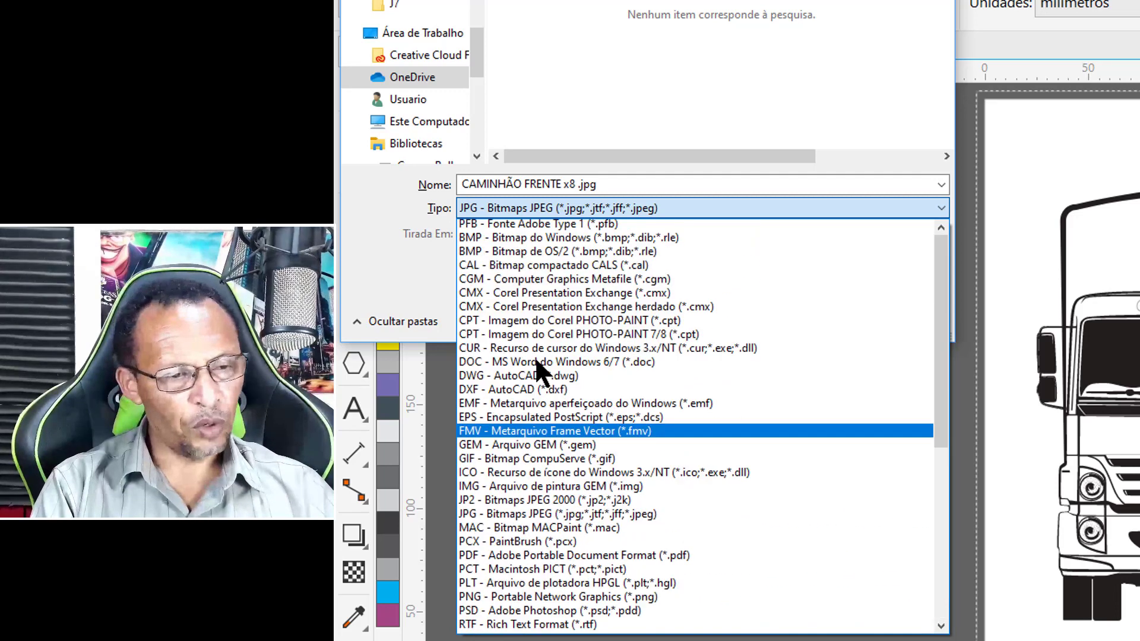
scroll(535, 357, "up", 2)
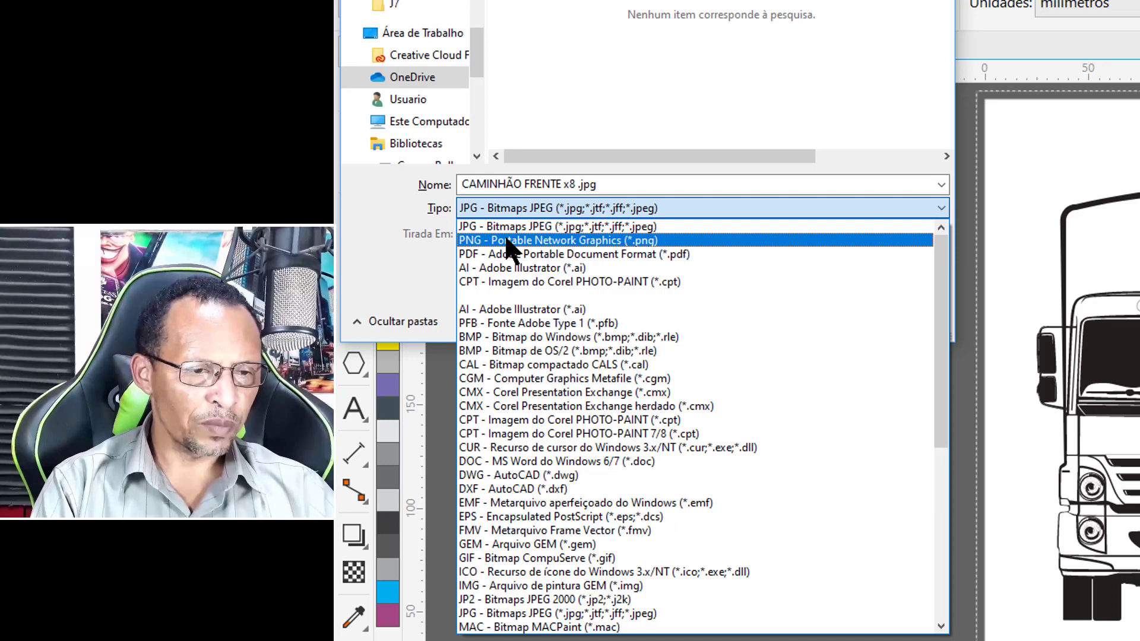
left_click(523, 207)
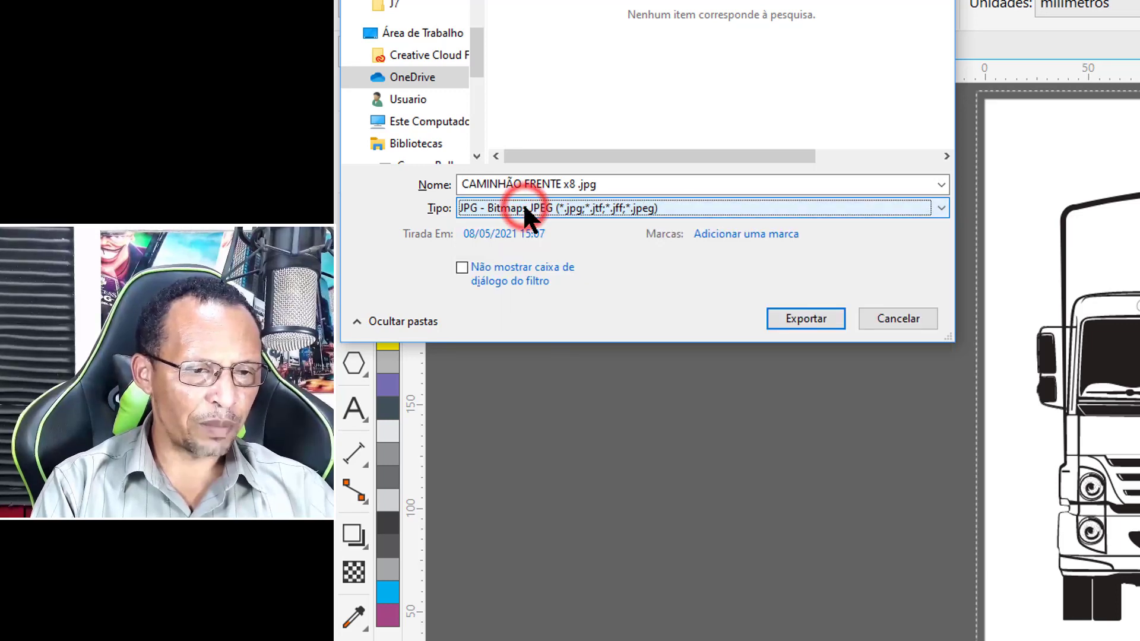
left_click(812, 318)
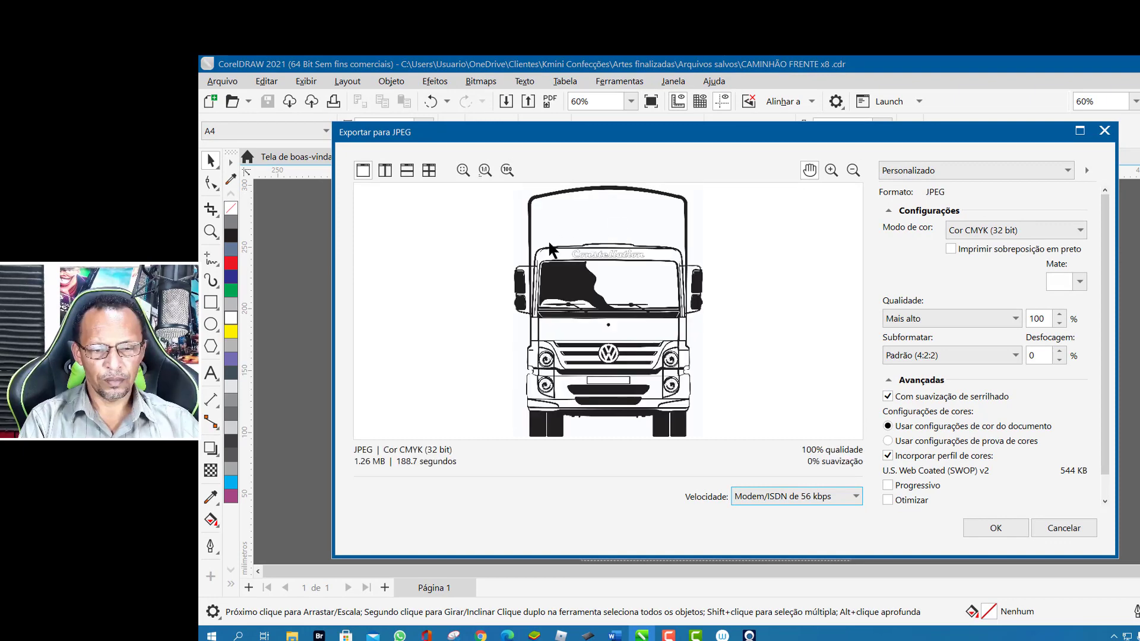
Step: Keep the JPEG export in CMYK colour at the highest quality
left_click_drag(640, 131, 609, 106)
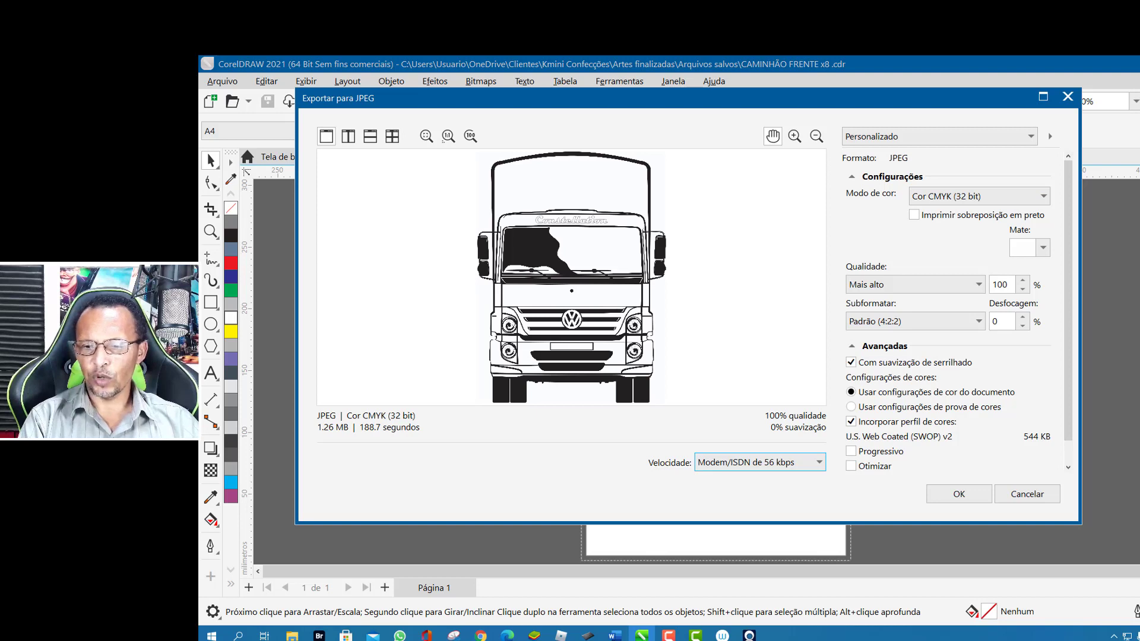
left_click(1042, 196)
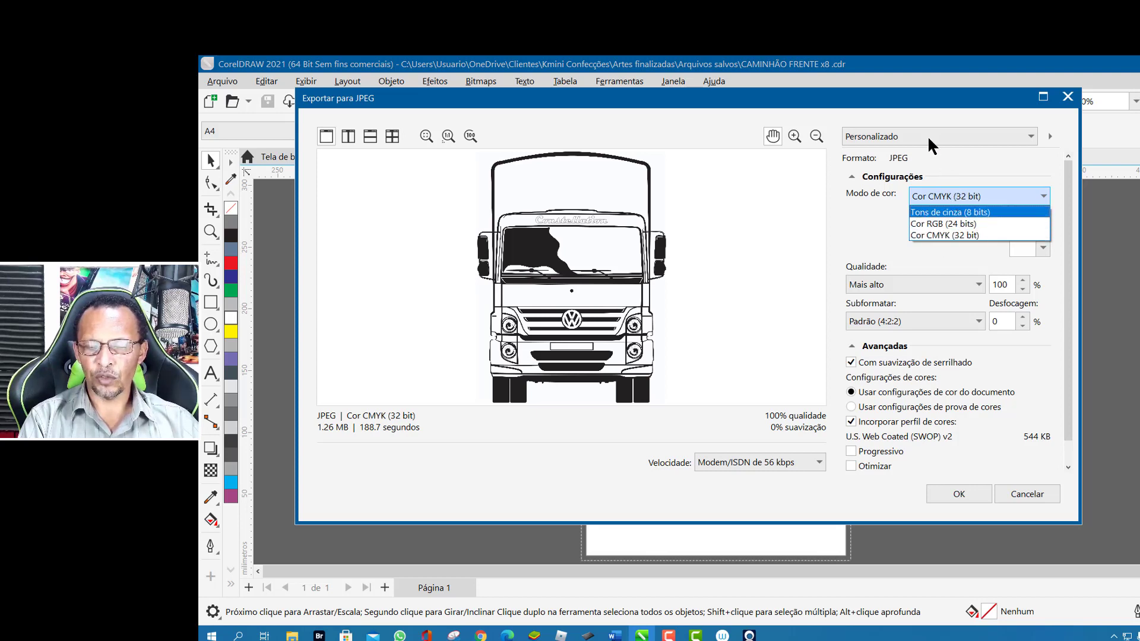
left_click(943, 195)
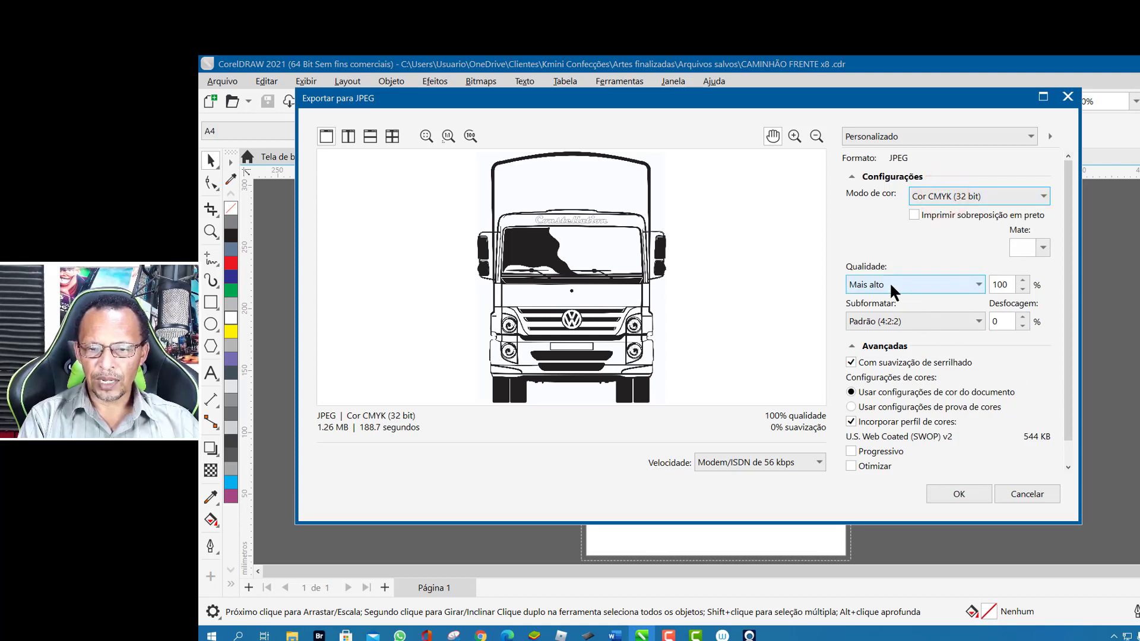
left_click(977, 285)
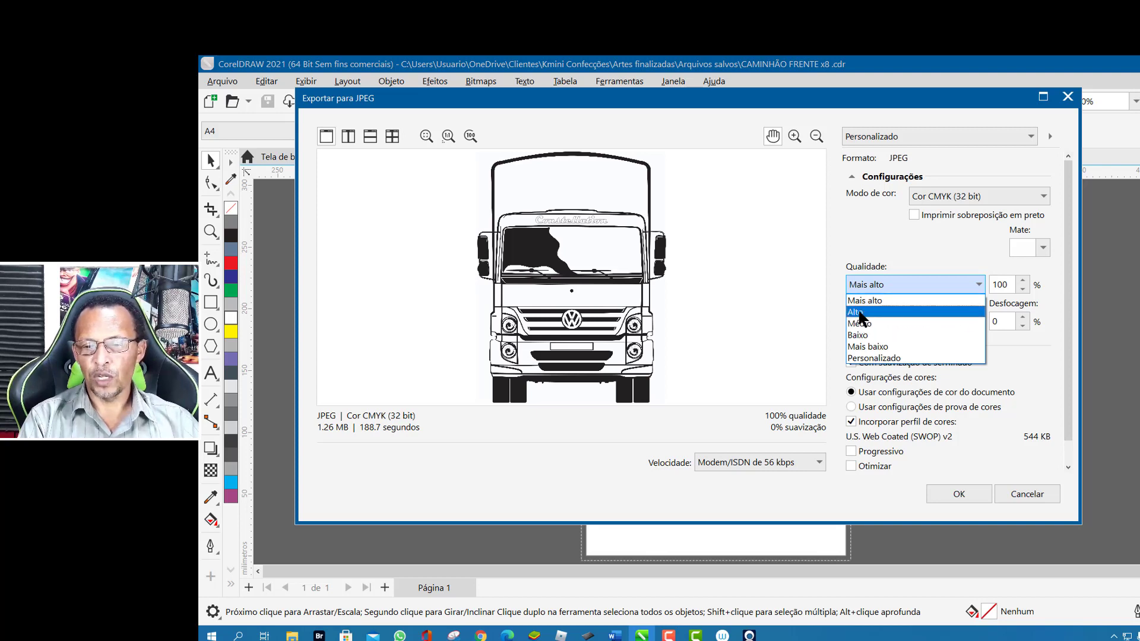
left_click(907, 241)
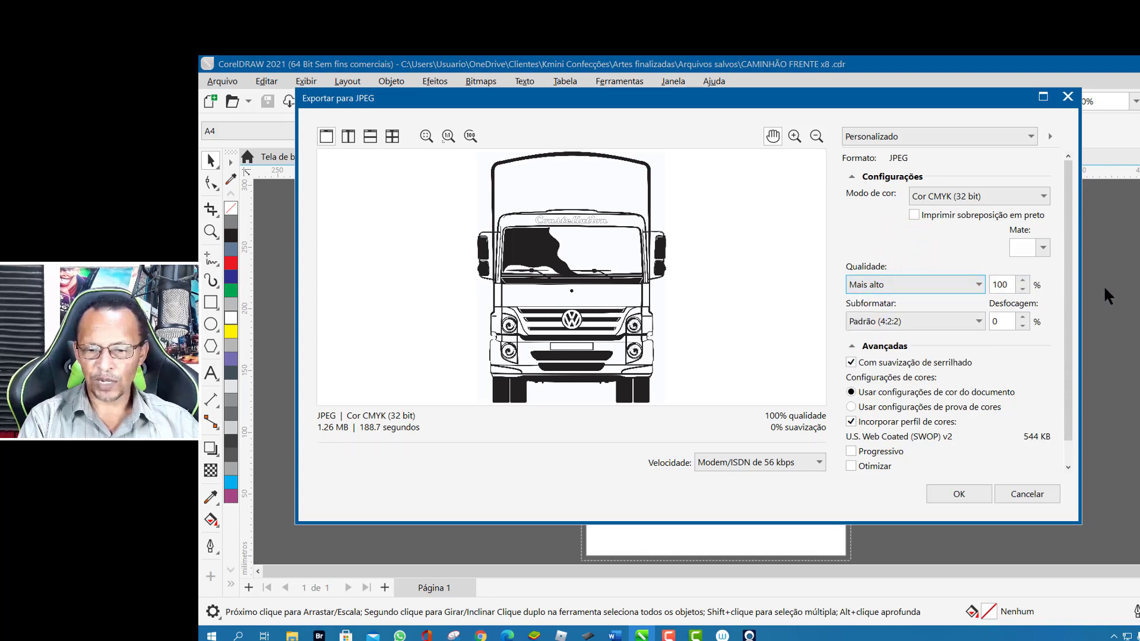
left_click_drag(1068, 231, 1068, 255)
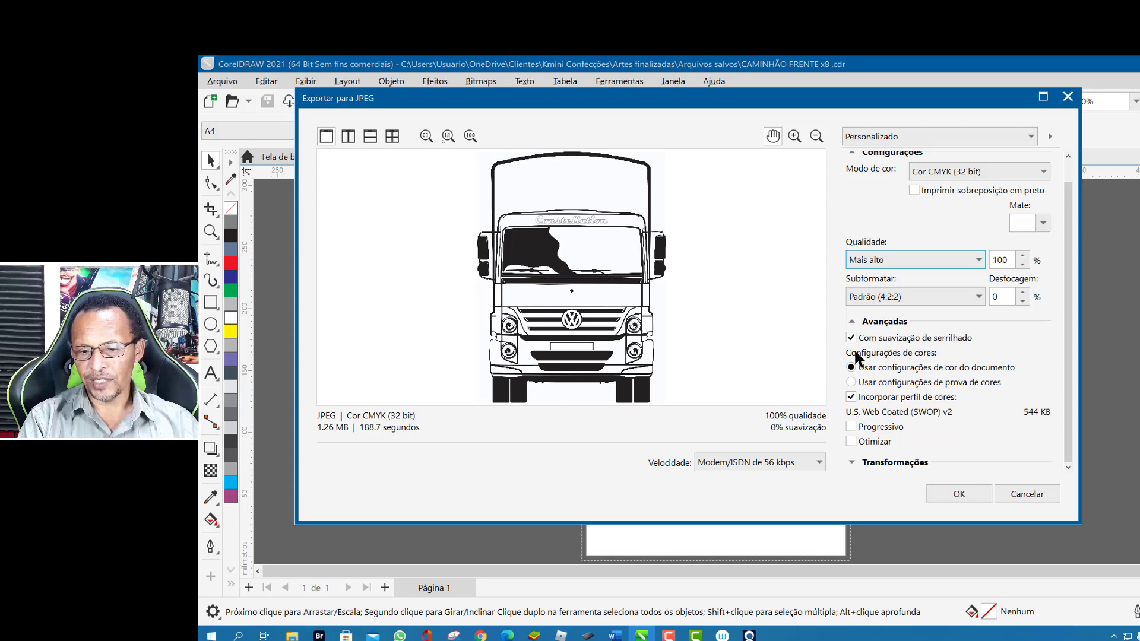
Step: Expand Transformações and show the export size in pixels, 1850 × 2465 px
left_click(853, 462)
left_click_drag(1069, 418, 1067, 461)
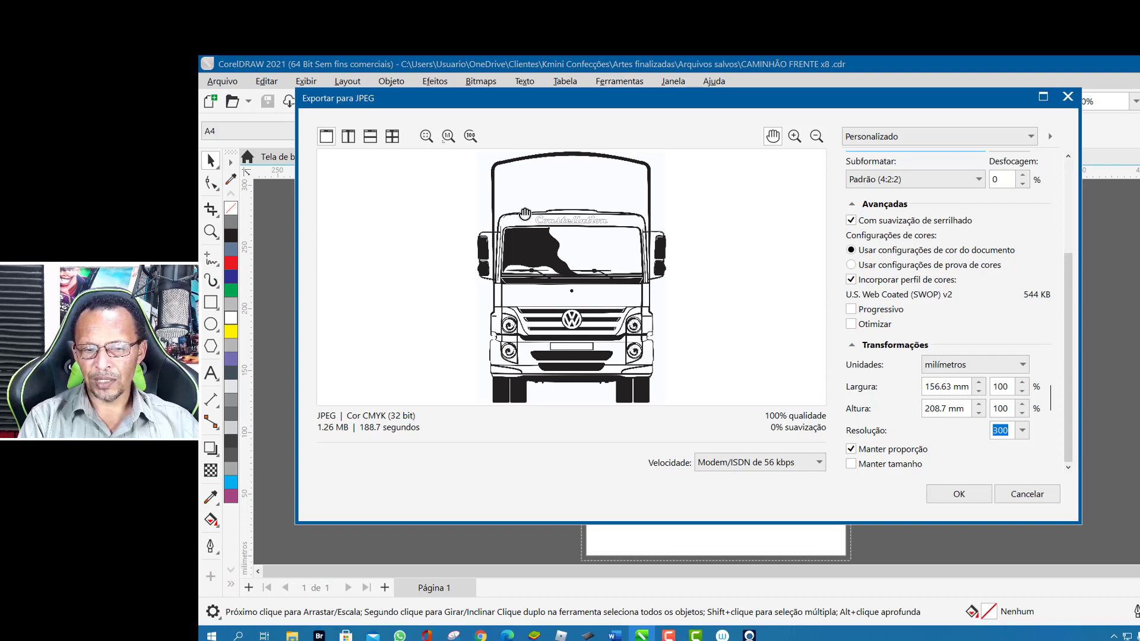
left_click(1021, 363)
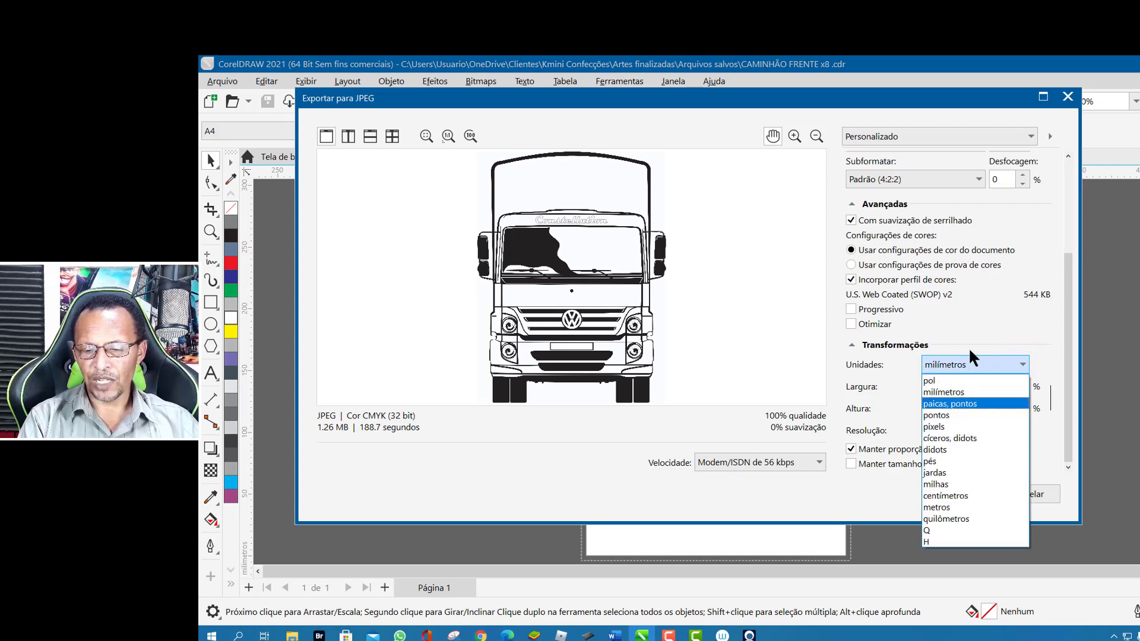
left_click(975, 319)
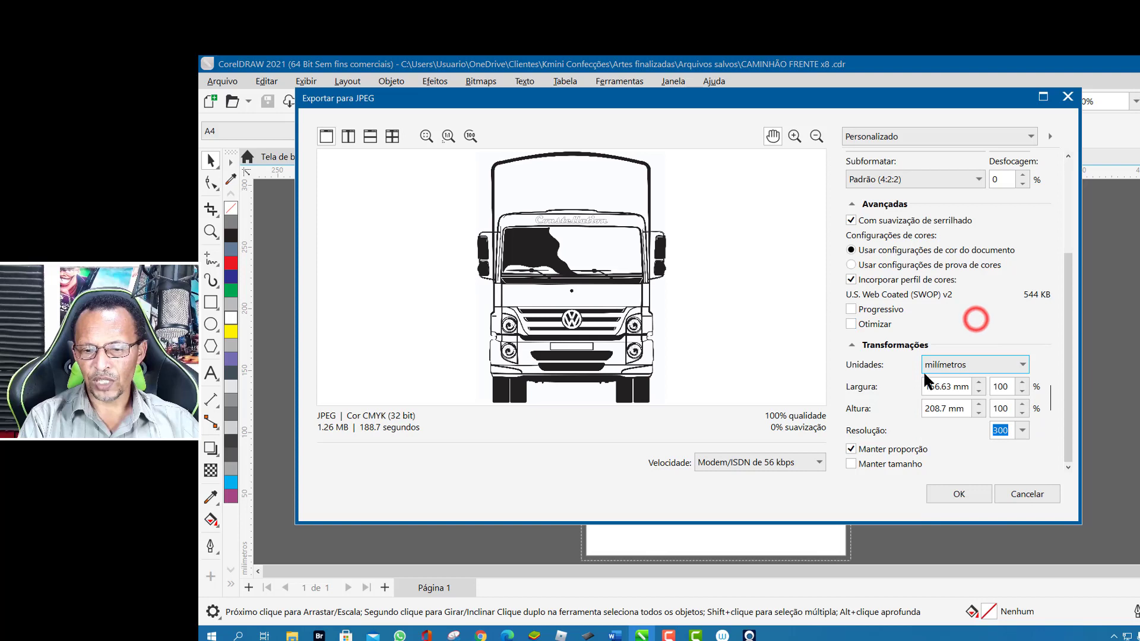
left_click(1021, 364)
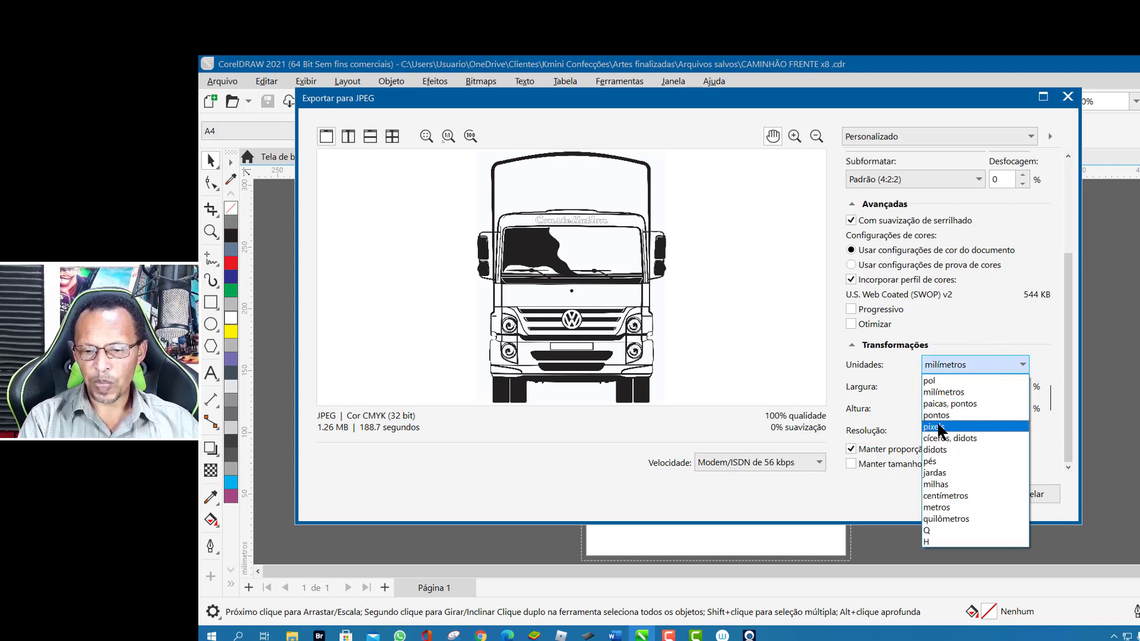
left_click(939, 426)
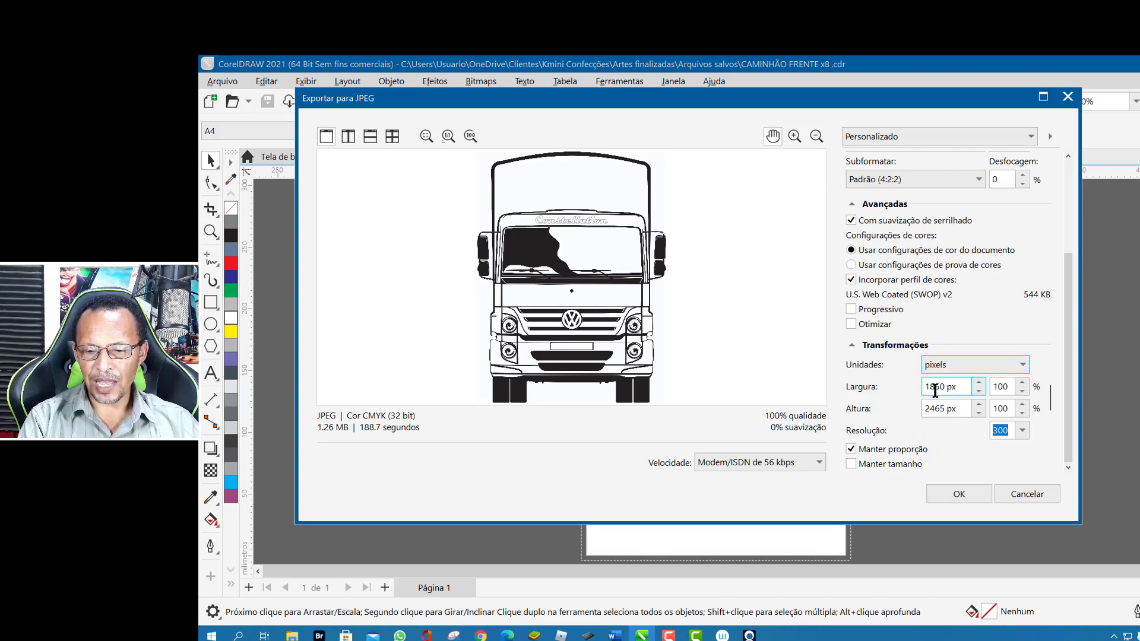
left_click(1023, 364)
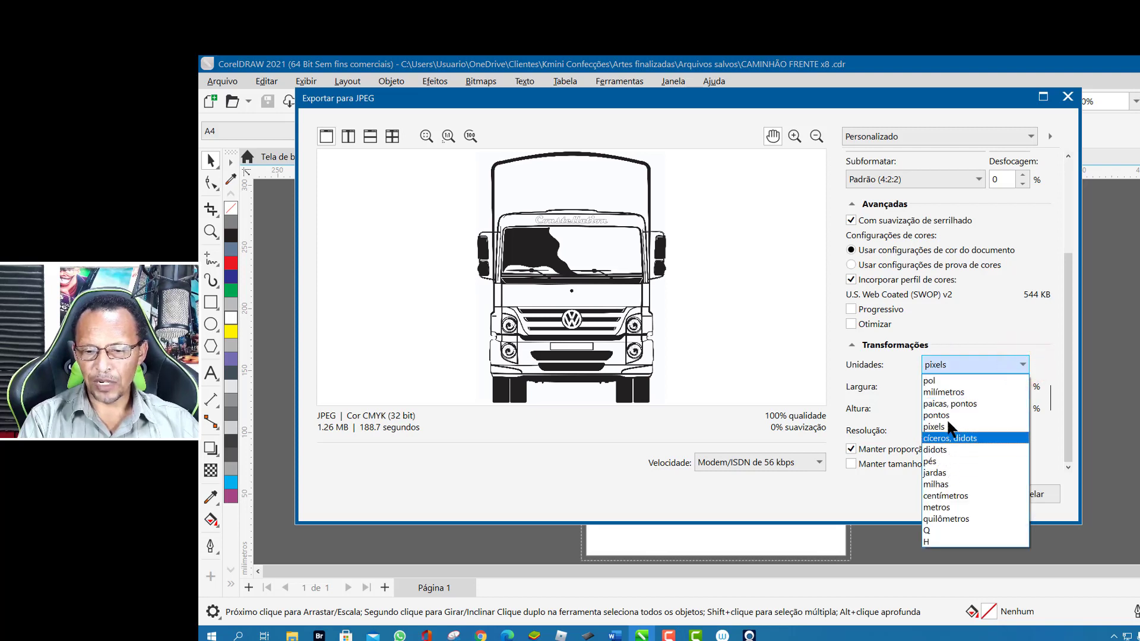
left_click(944, 392)
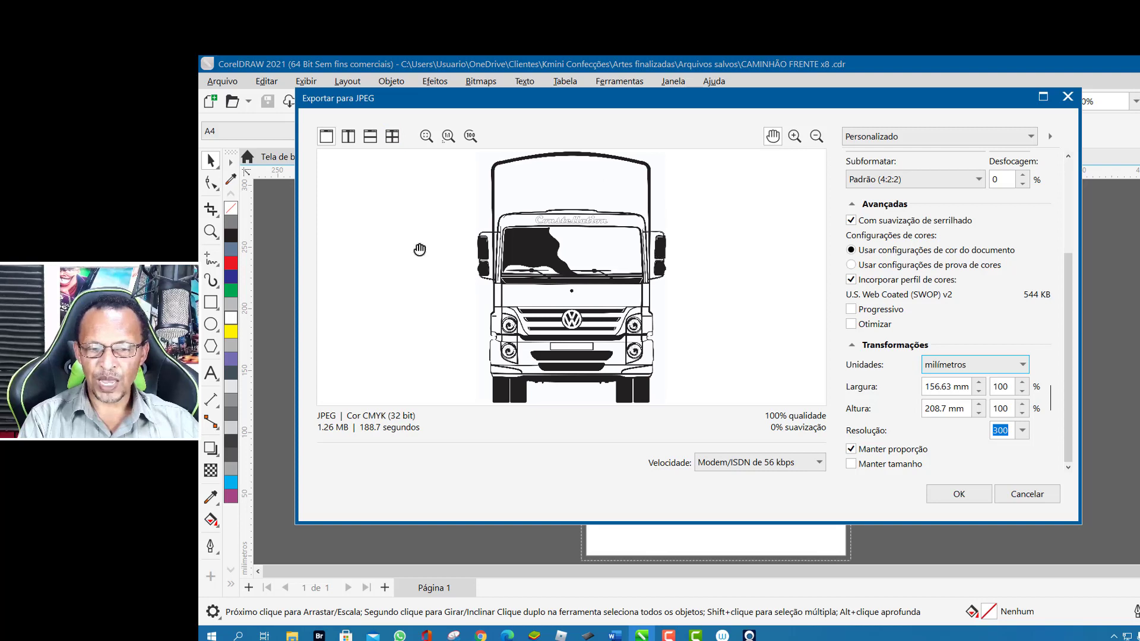
left_click(1022, 364)
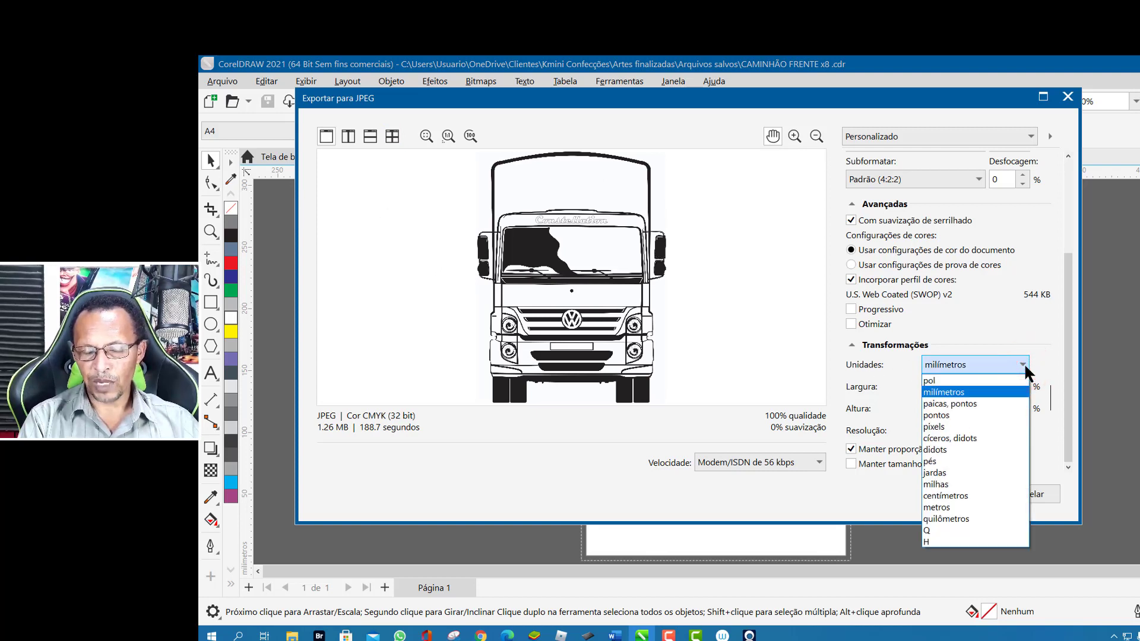
left_click(943, 427)
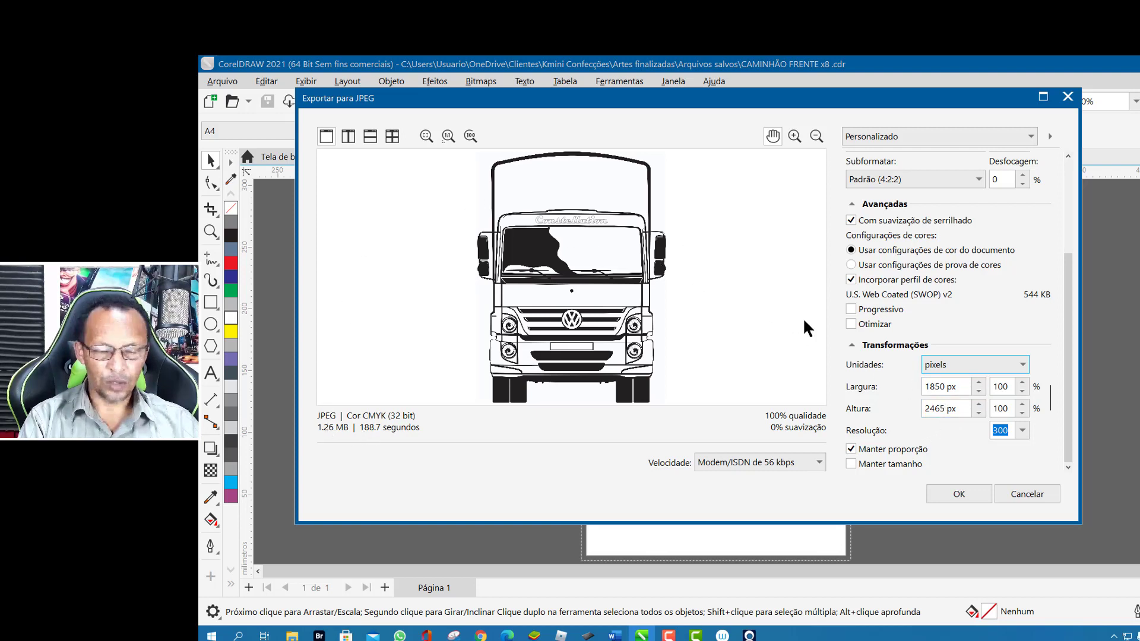
Step: Review the width and height values and the 300 dpi resolution presets
left_click(987, 327)
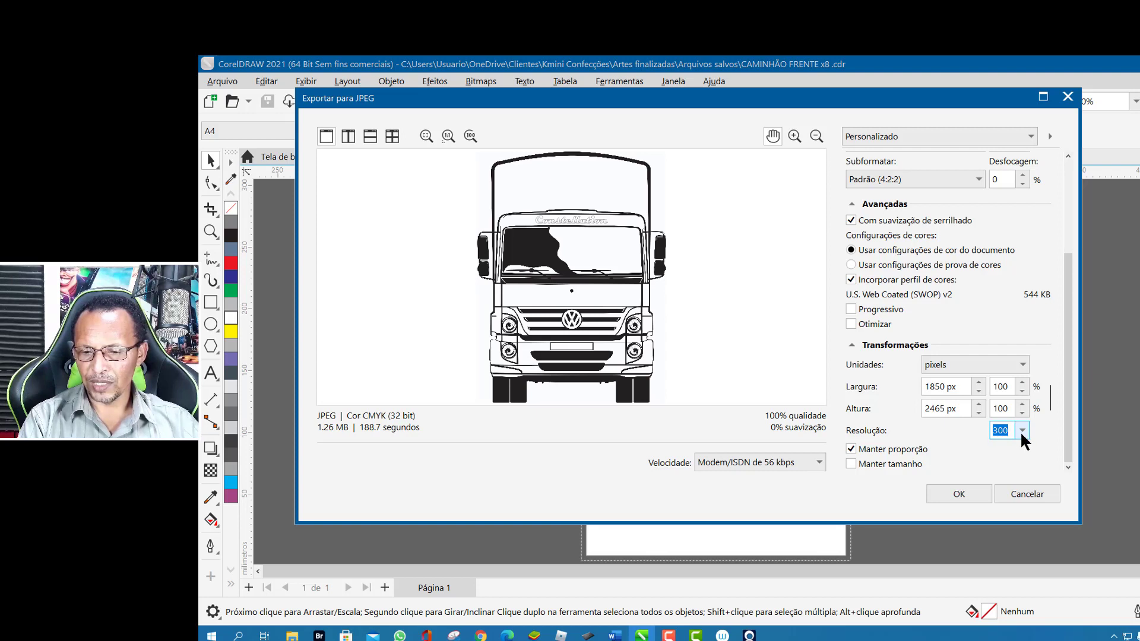
left_click_drag(960, 387, 923, 390)
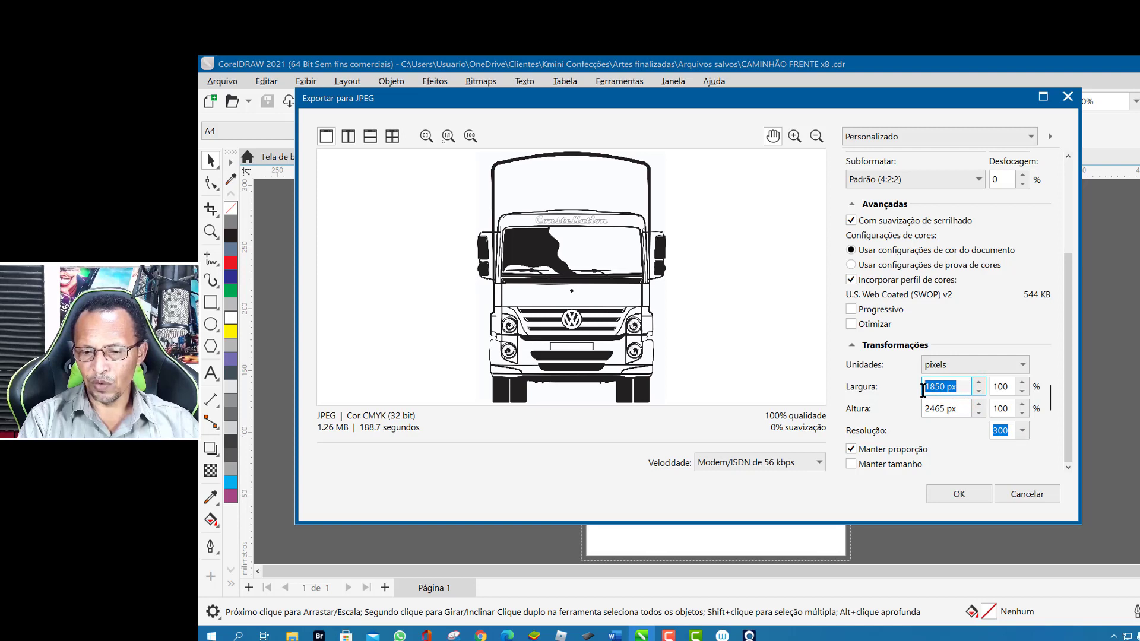
left_click(961, 408)
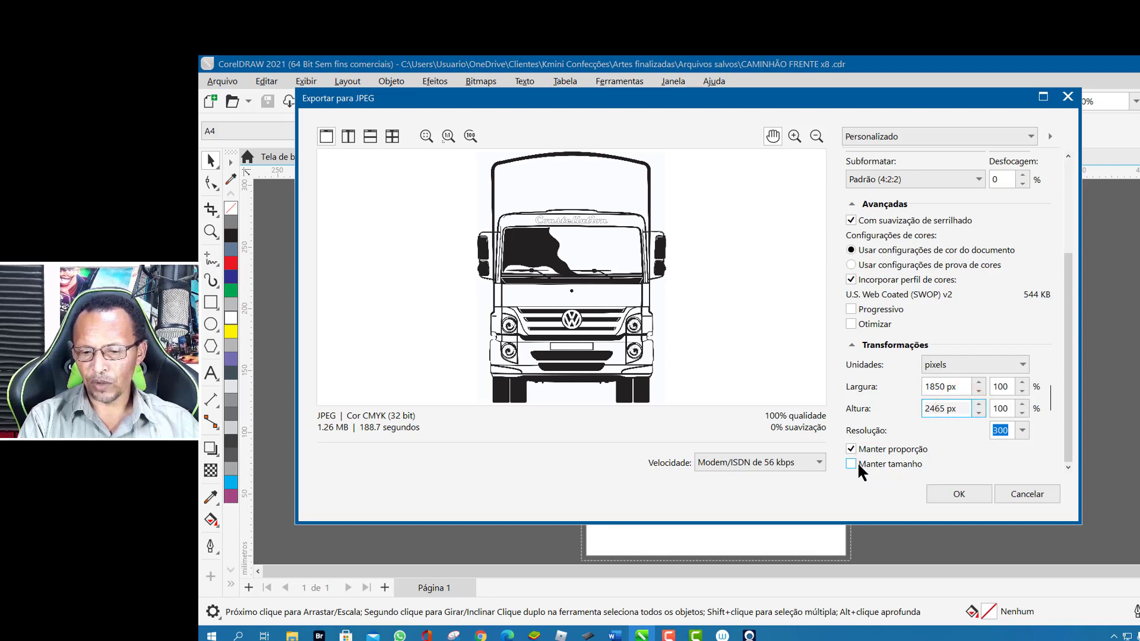
left_click(1021, 430)
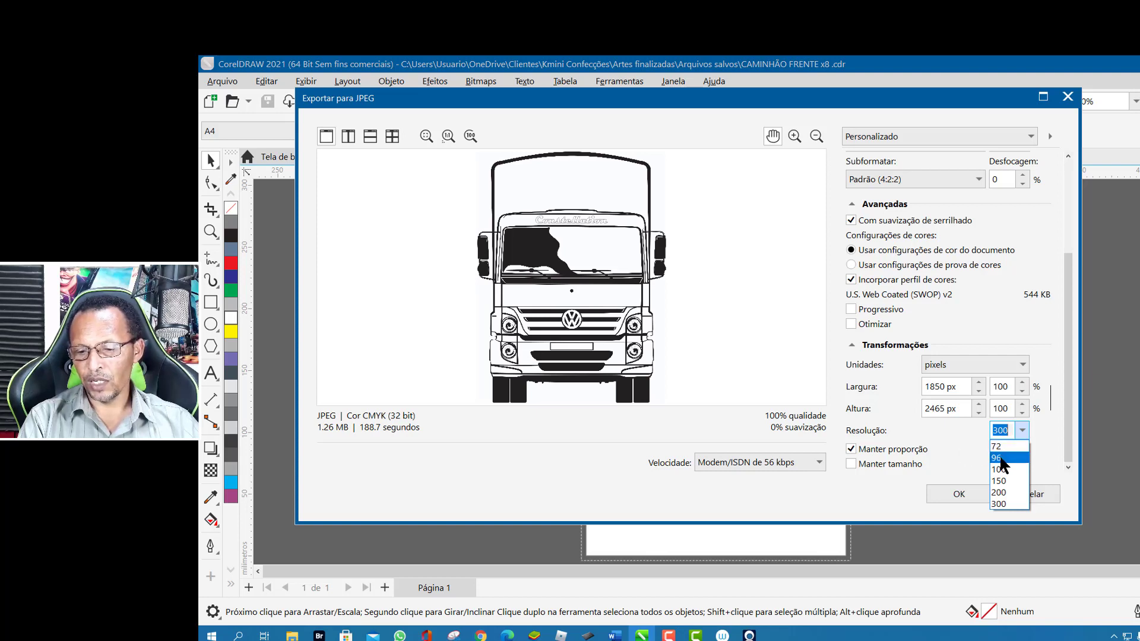
Step: Set the JPEG width to 1200 px so the height scales to 1599 px
left_click(999, 458)
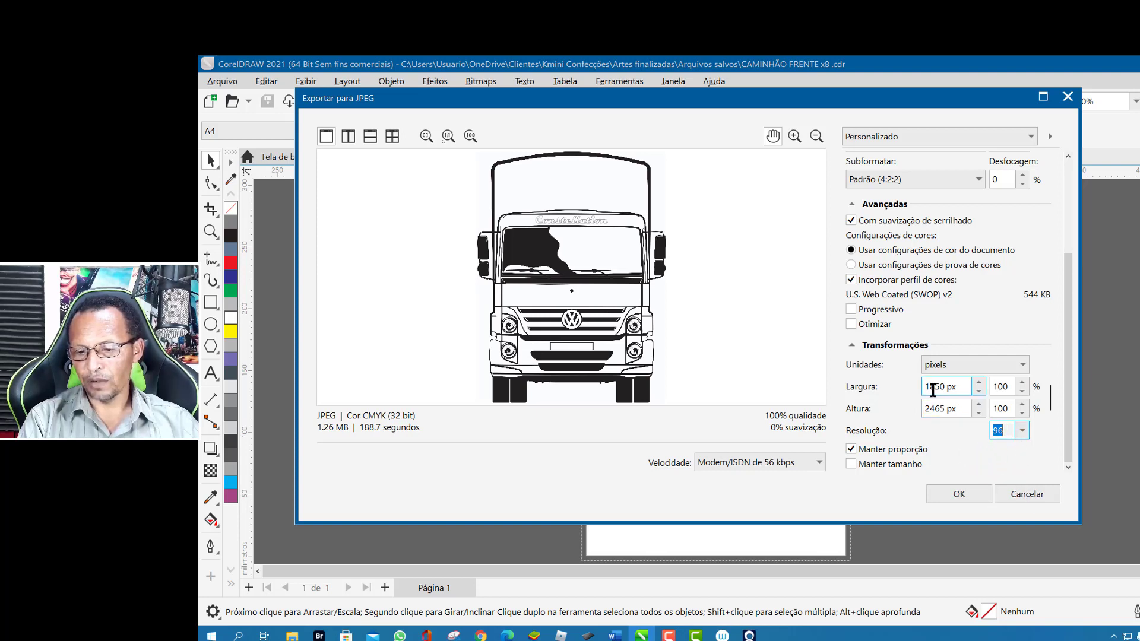
left_click(1067, 372)
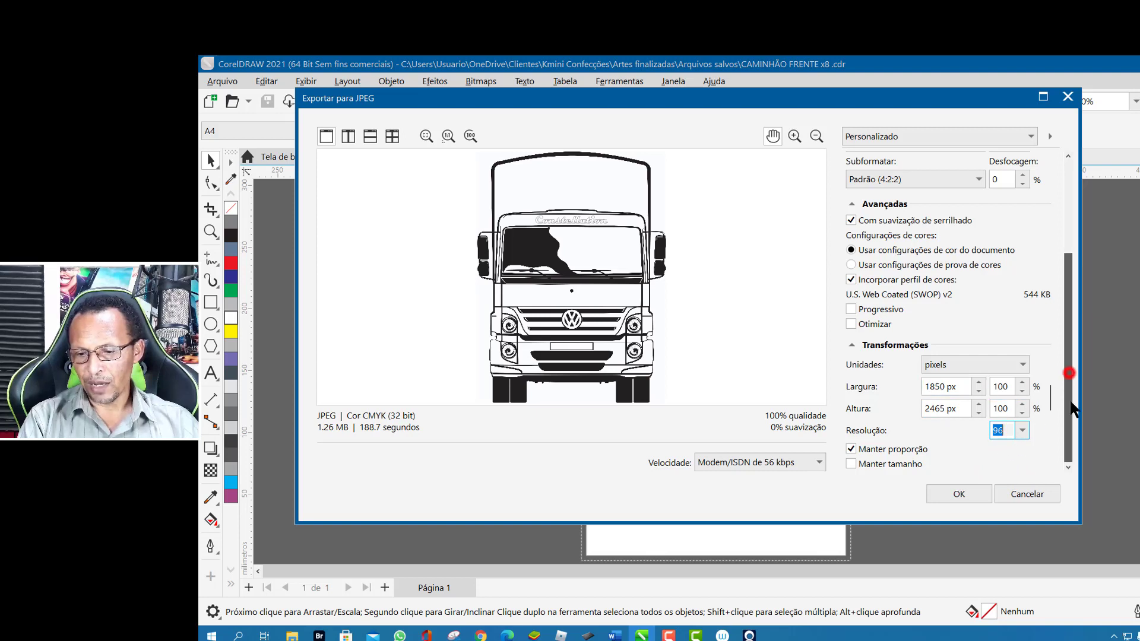
left_click(1004, 387)
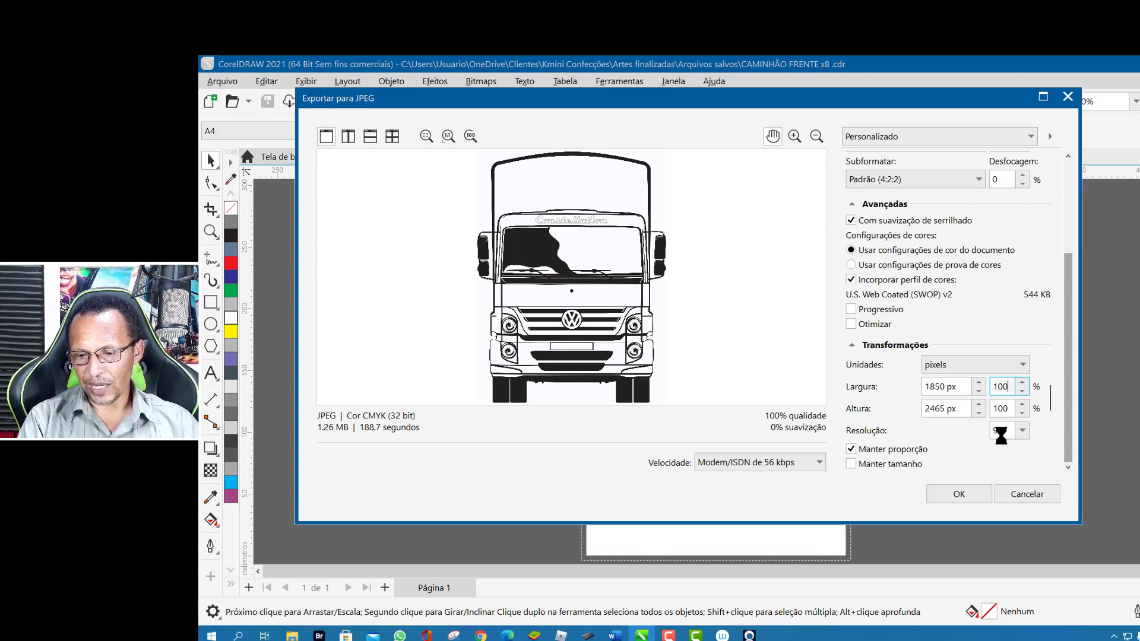
double_click(962, 386)
type("592")
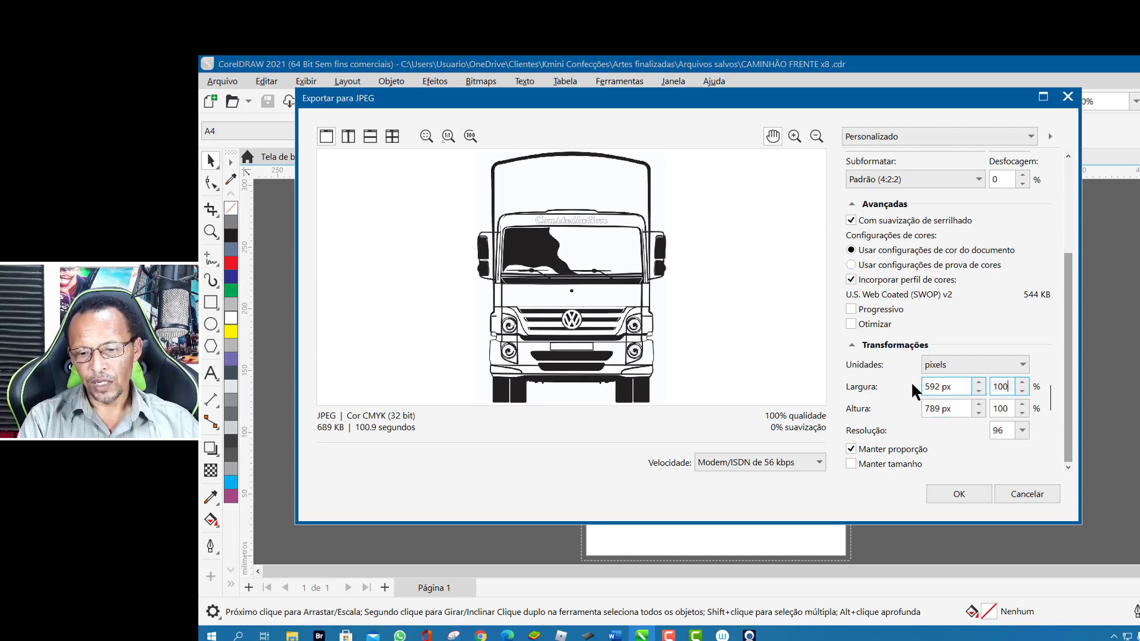
key("Tab")
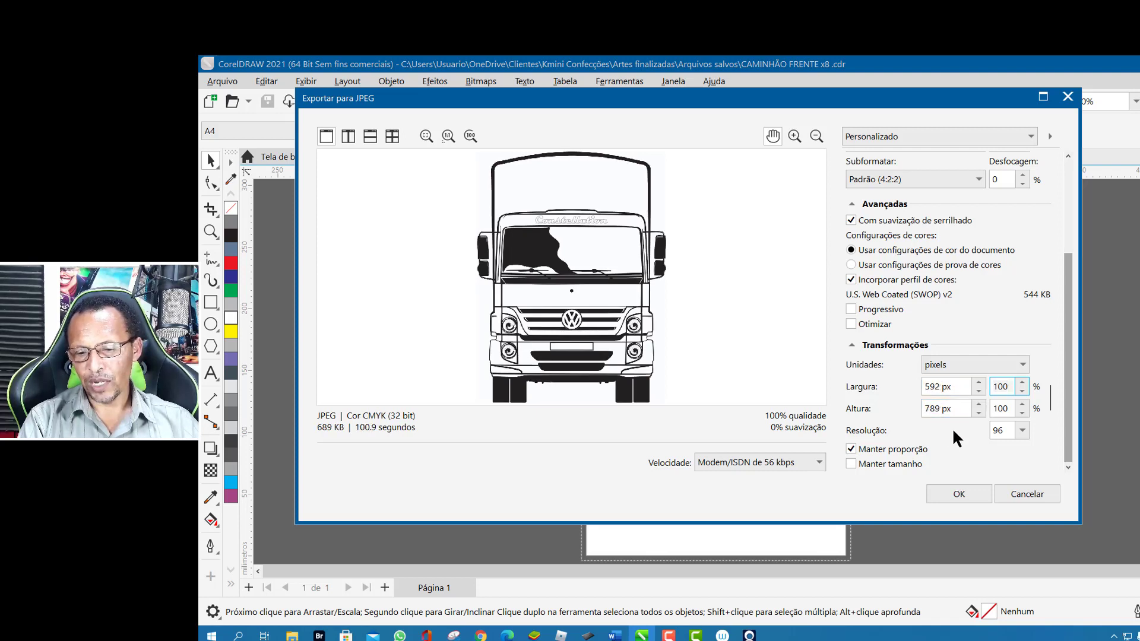
left_click(932, 390)
left_click_drag(958, 388, 909, 394)
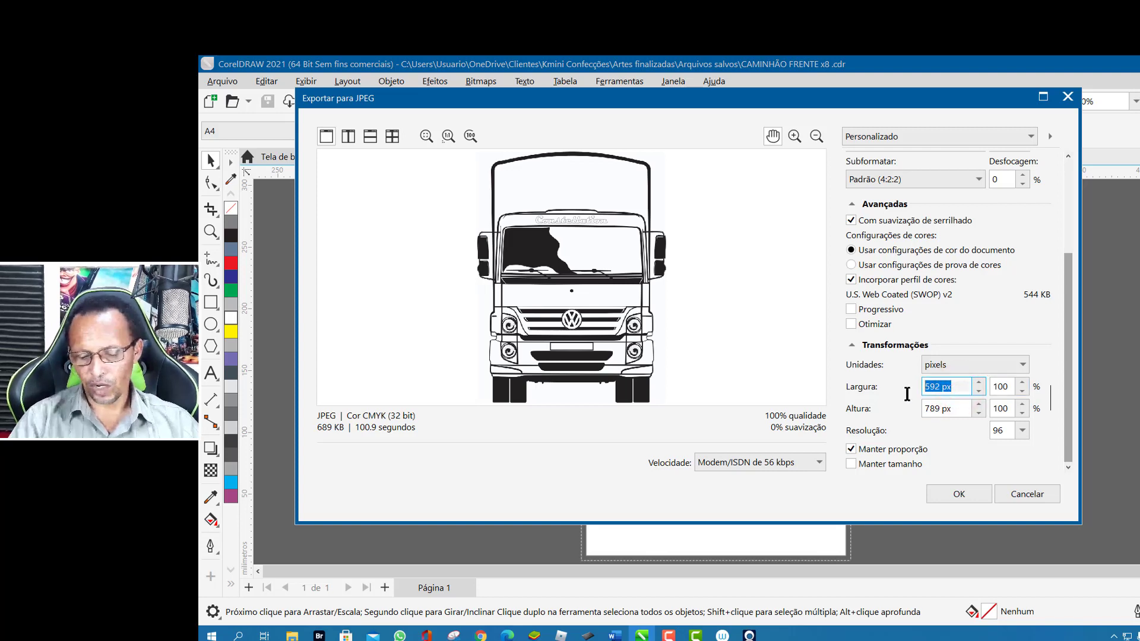
type("1")
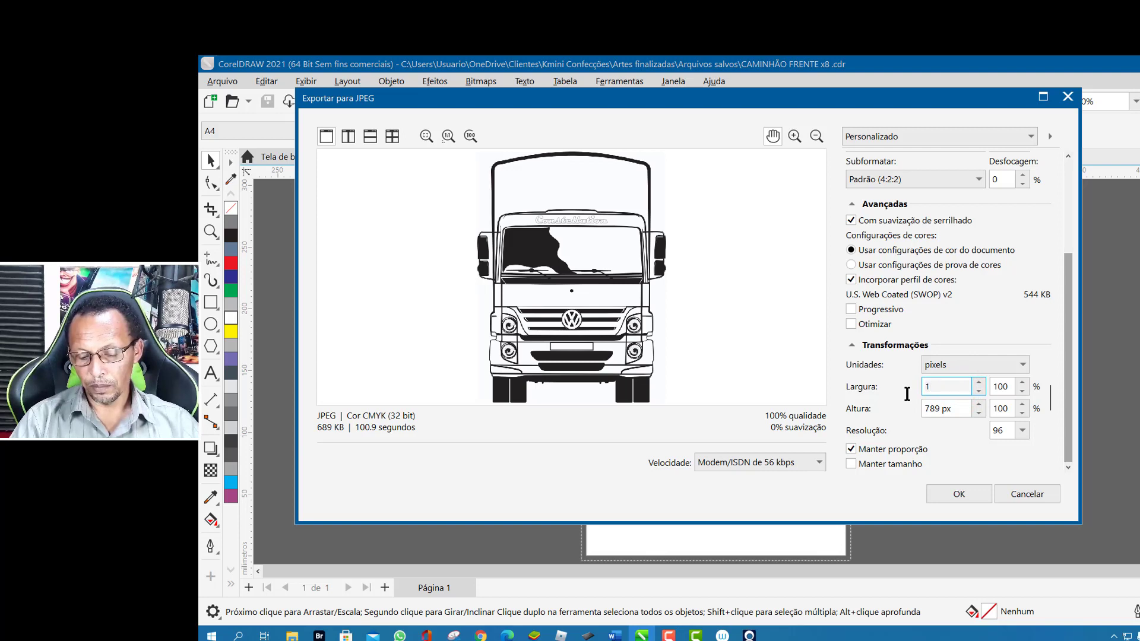
type("200")
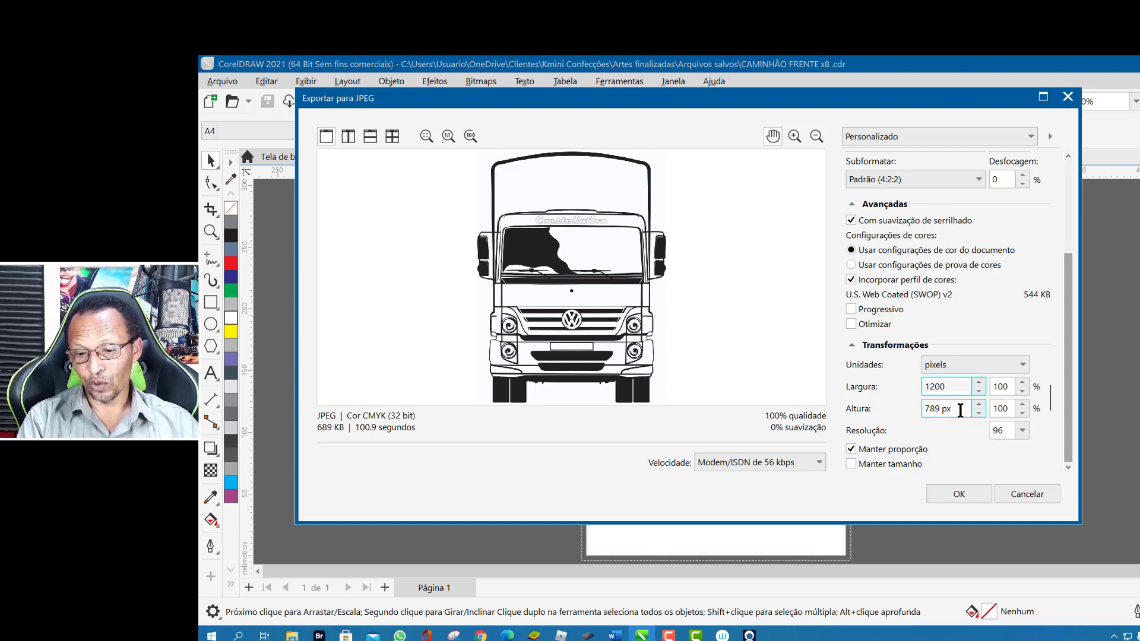
left_click(960, 410)
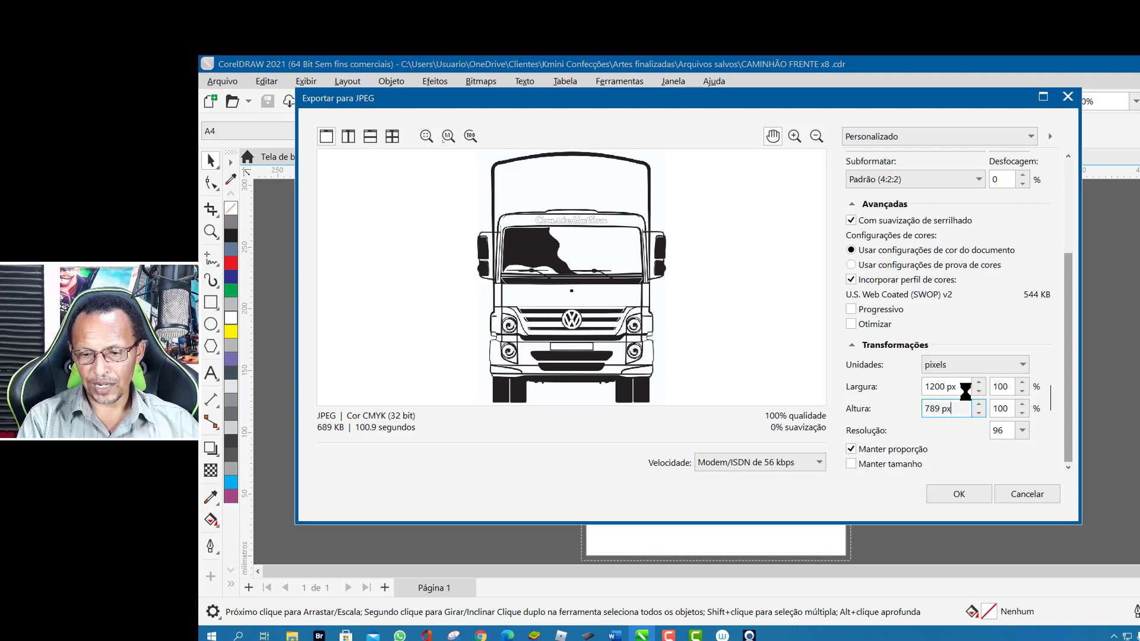
type("1599")
key("Return")
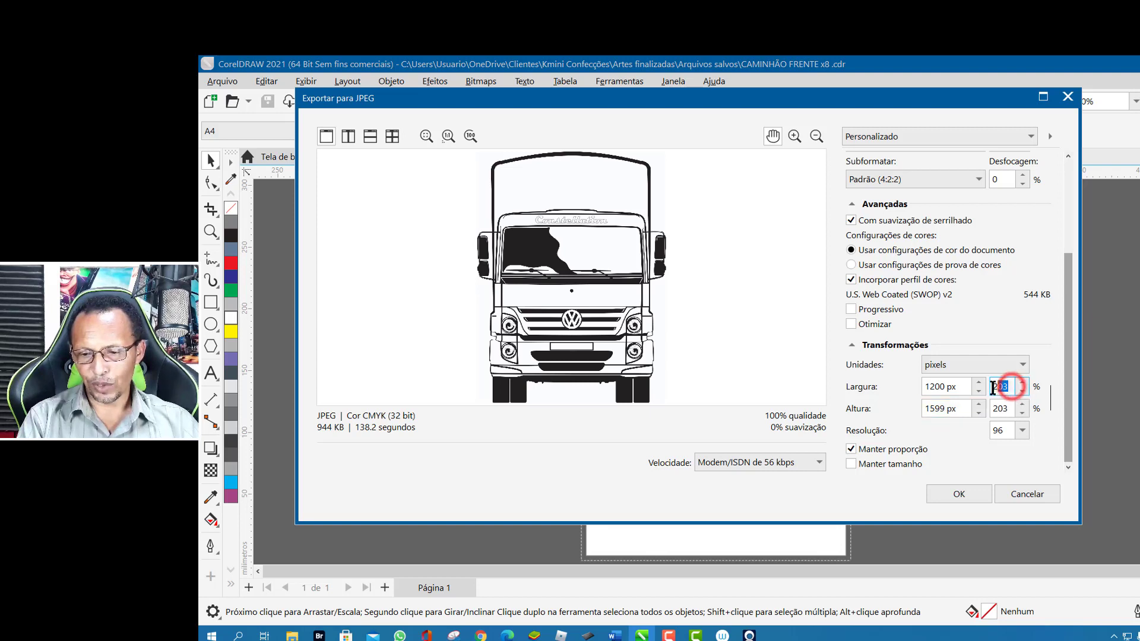
Step: Confirm the 203% width with proportions kept and export the JPEG
left_click_drag(1011, 386, 990, 388)
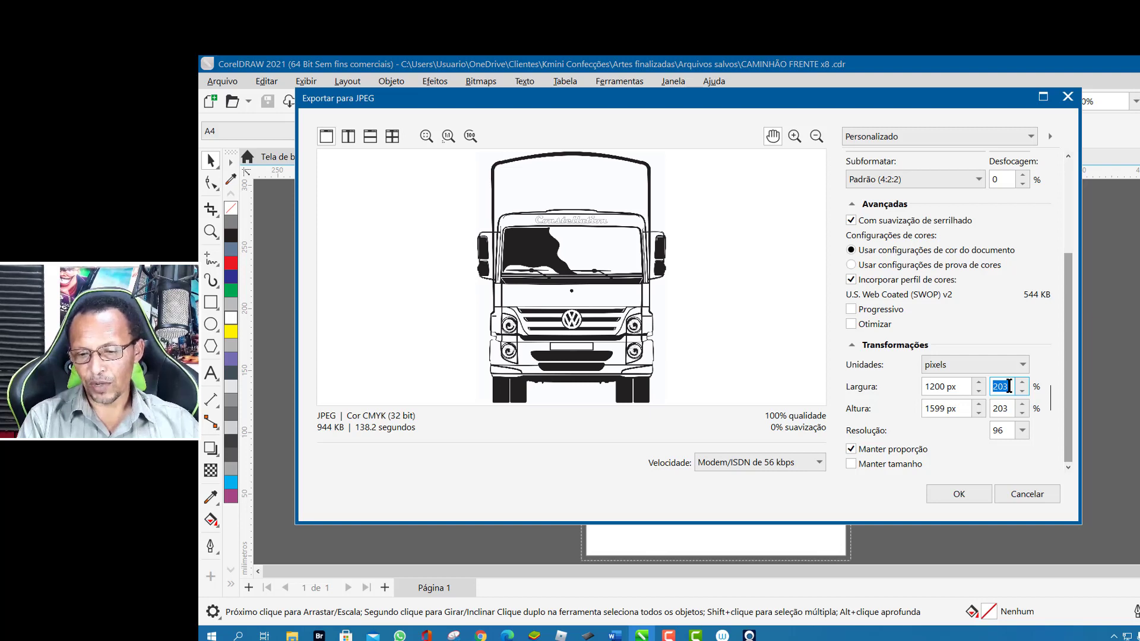
left_click(1009, 387)
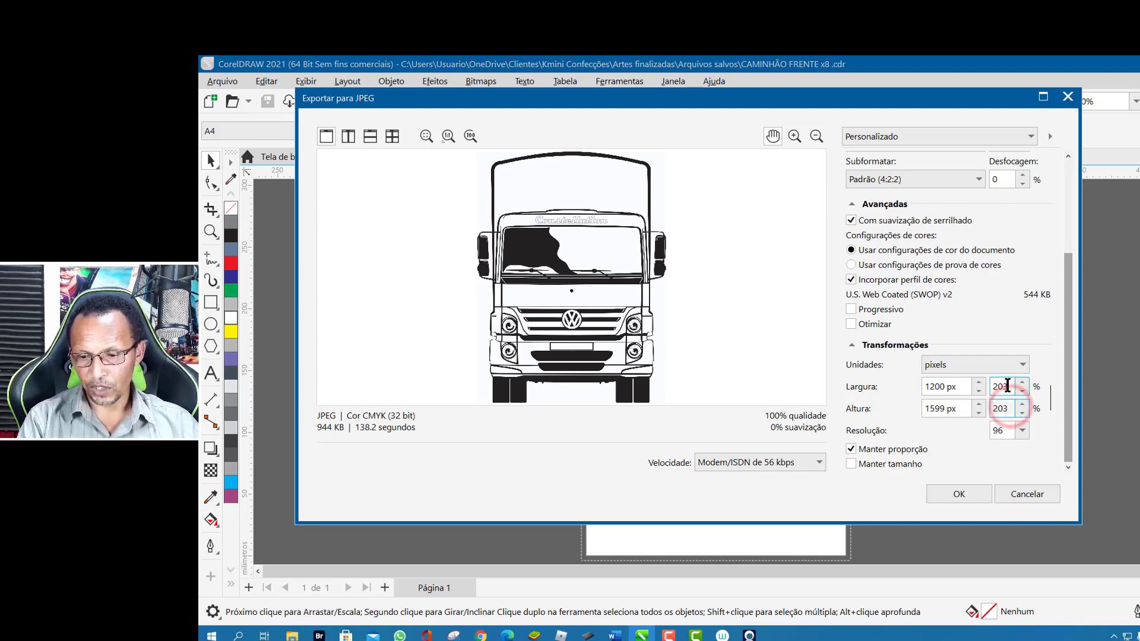
double_click(1007, 386)
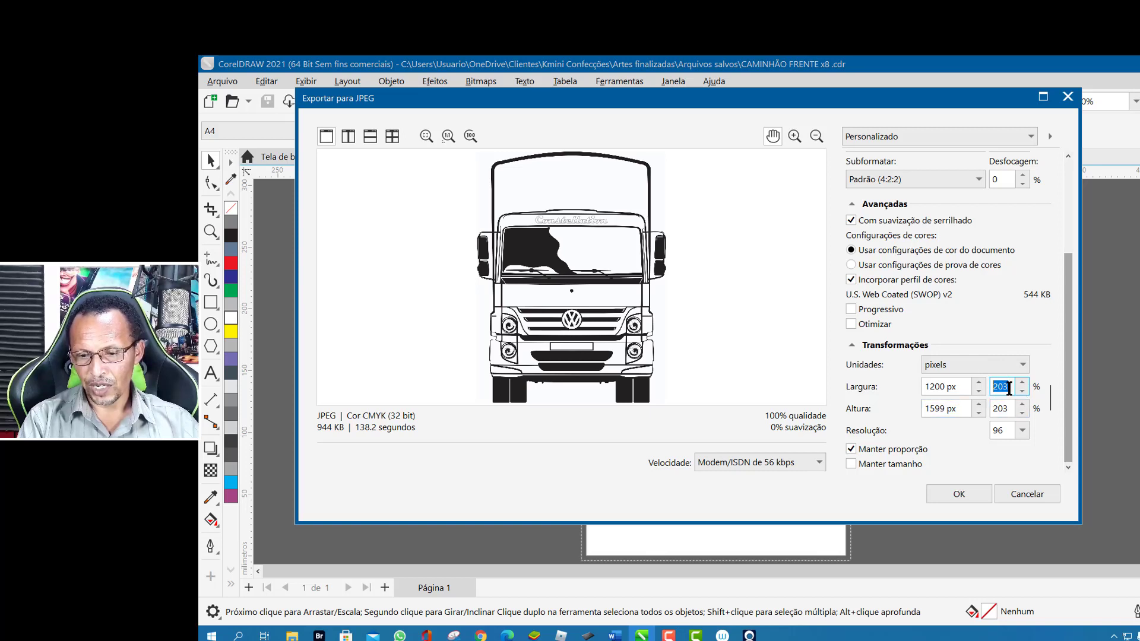
double_click(1009, 388)
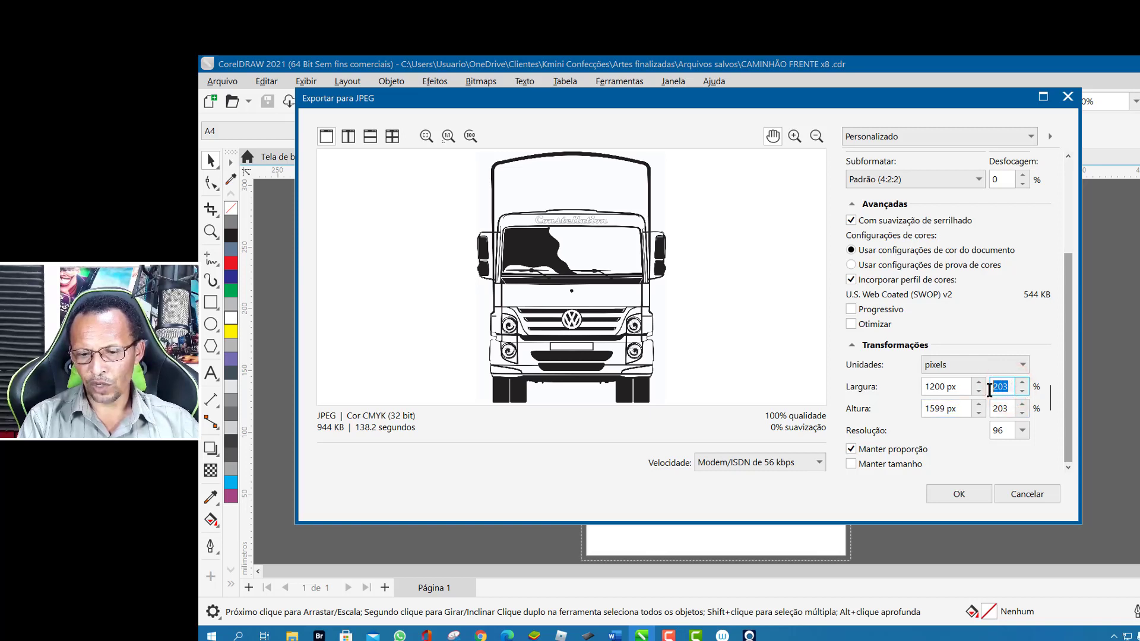
double_click(1007, 385)
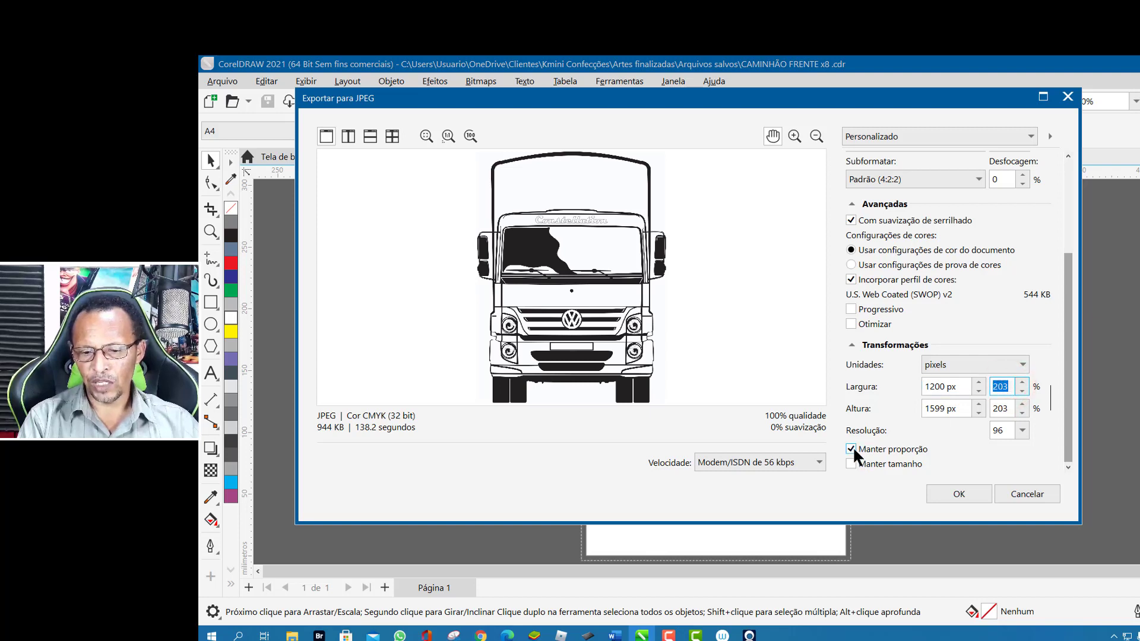
left_click(1007, 387)
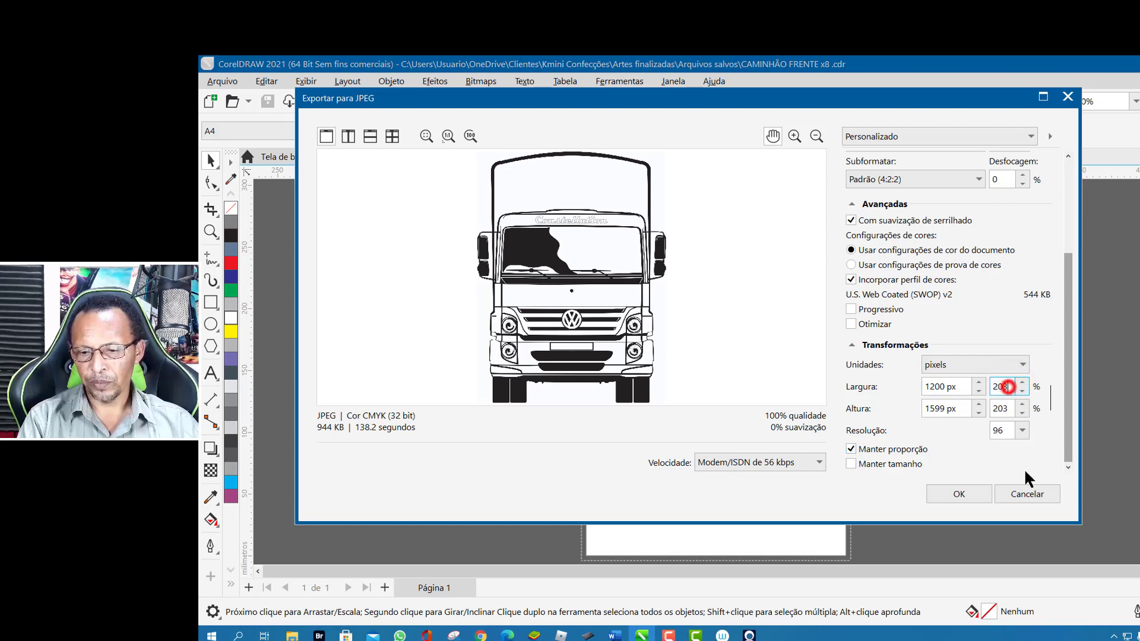
left_click(1069, 427)
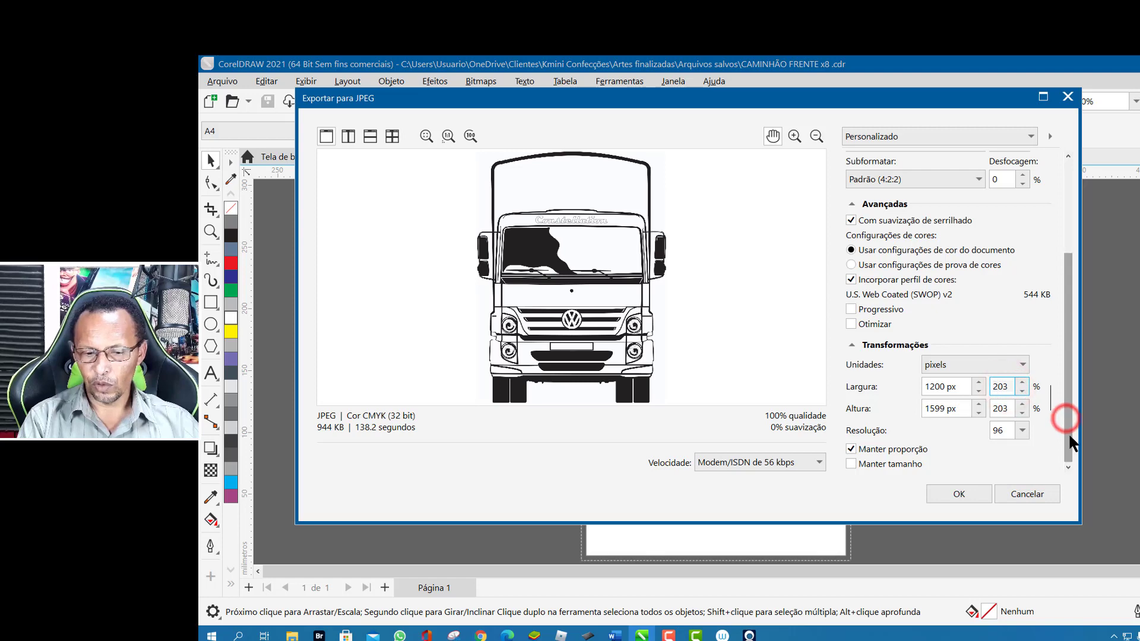
left_click(958, 495)
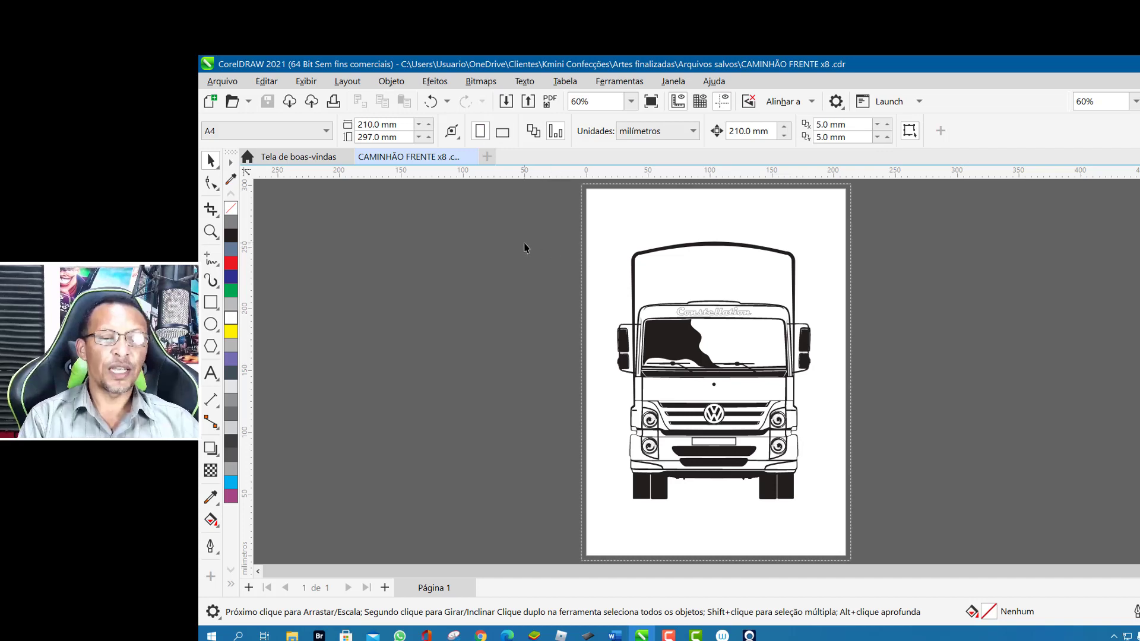
Step: Start a new export of the truck with PNG - Portable Network Graphics as the format
scroll(525, 247, "down", 1)
scroll(617, 291, "up", 1)
scroll(652, 305, "up", 1)
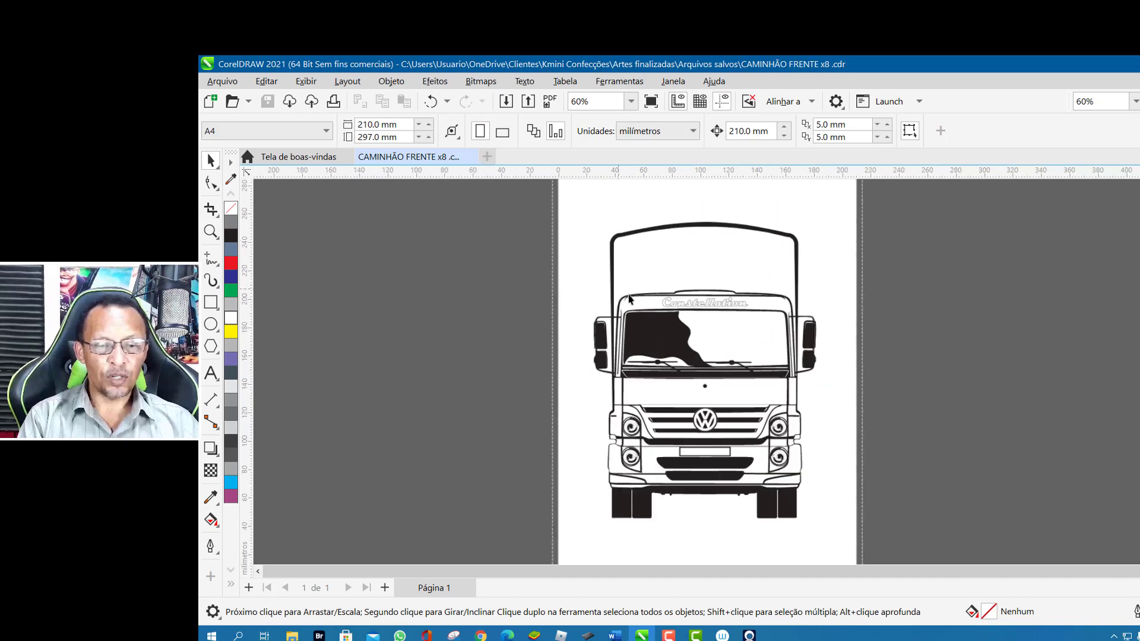
scroll(659, 237, "down", 1)
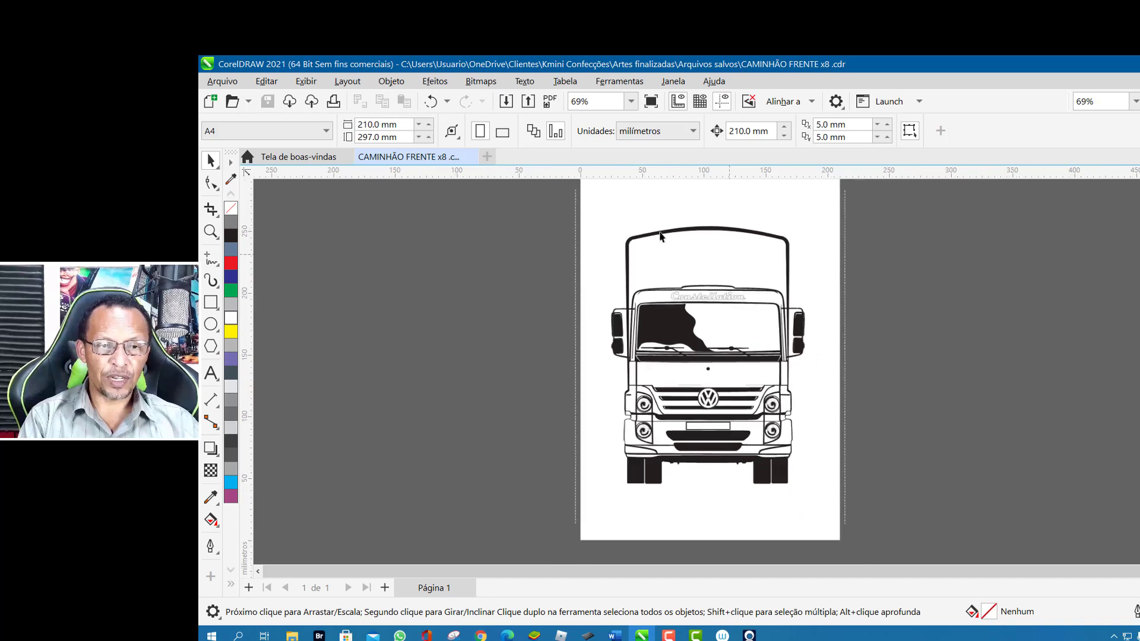
scroll(656, 234, "up", 1)
scroll(653, 233, "down", 1)
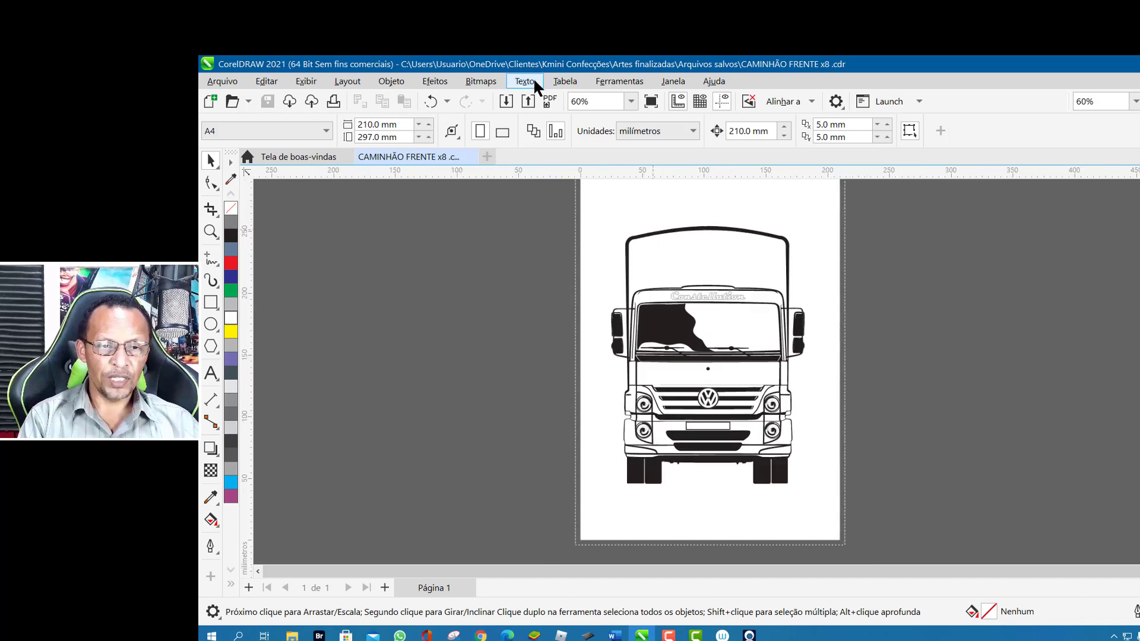
left_click(527, 102)
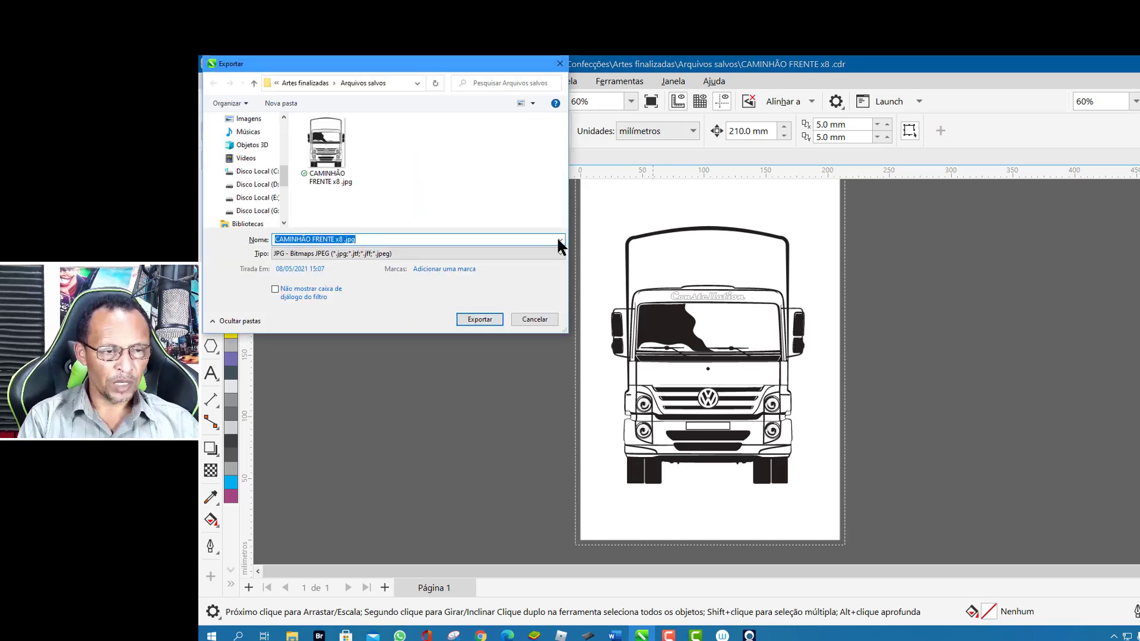
left_click(560, 254)
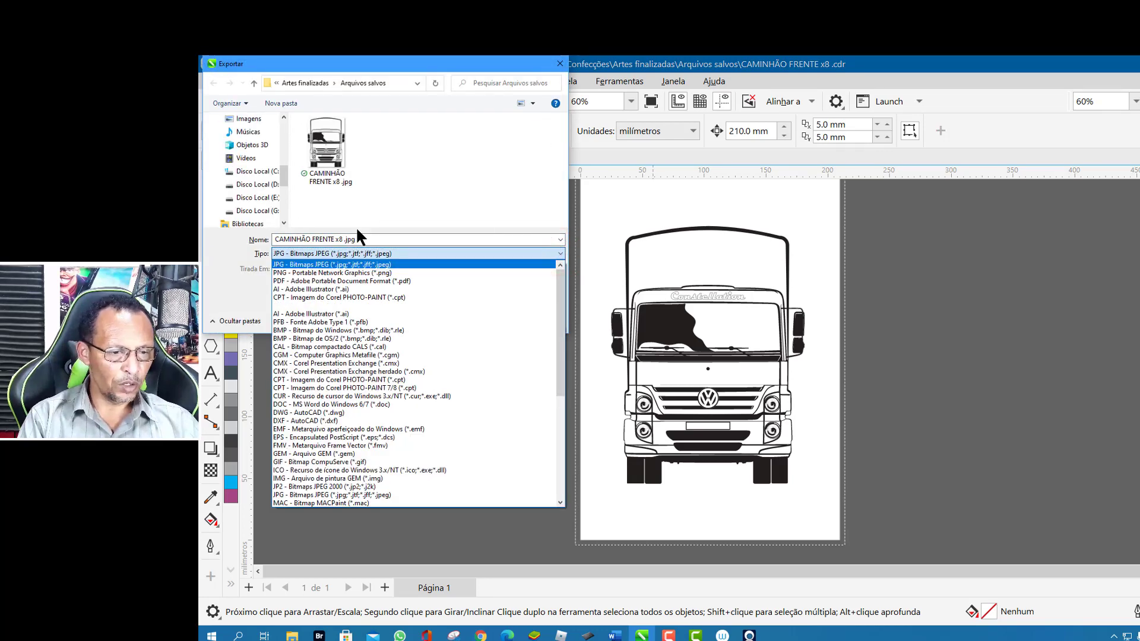
left_click(294, 272)
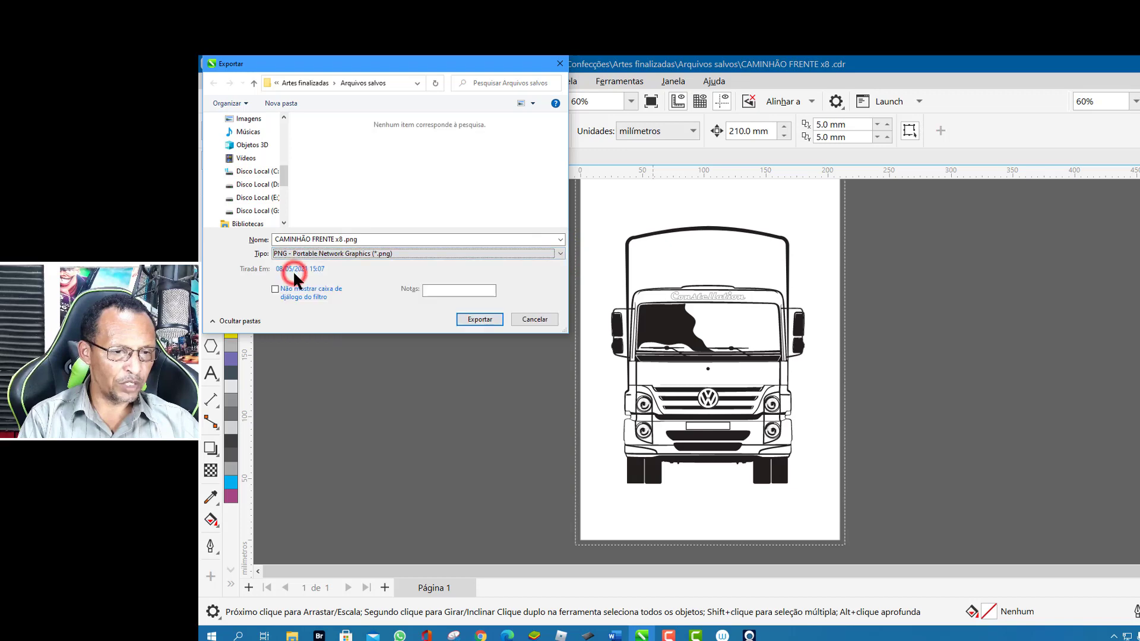
left_click(473, 319)
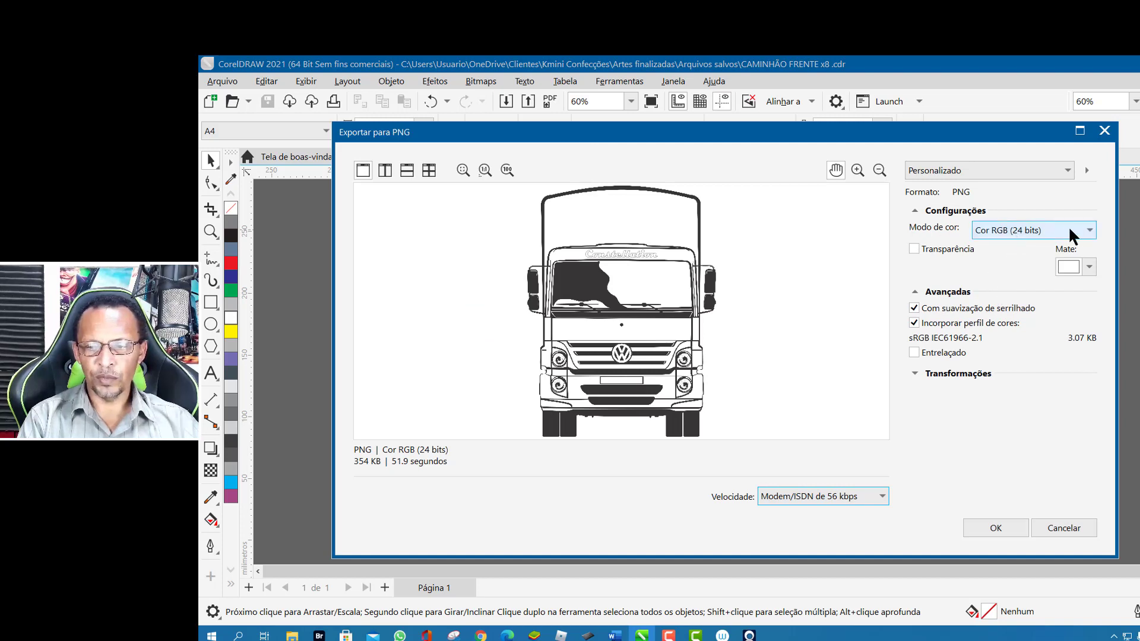
Step: Export the PNG in RGB 24-bit with transparency and interlacing enabled
left_click(1088, 231)
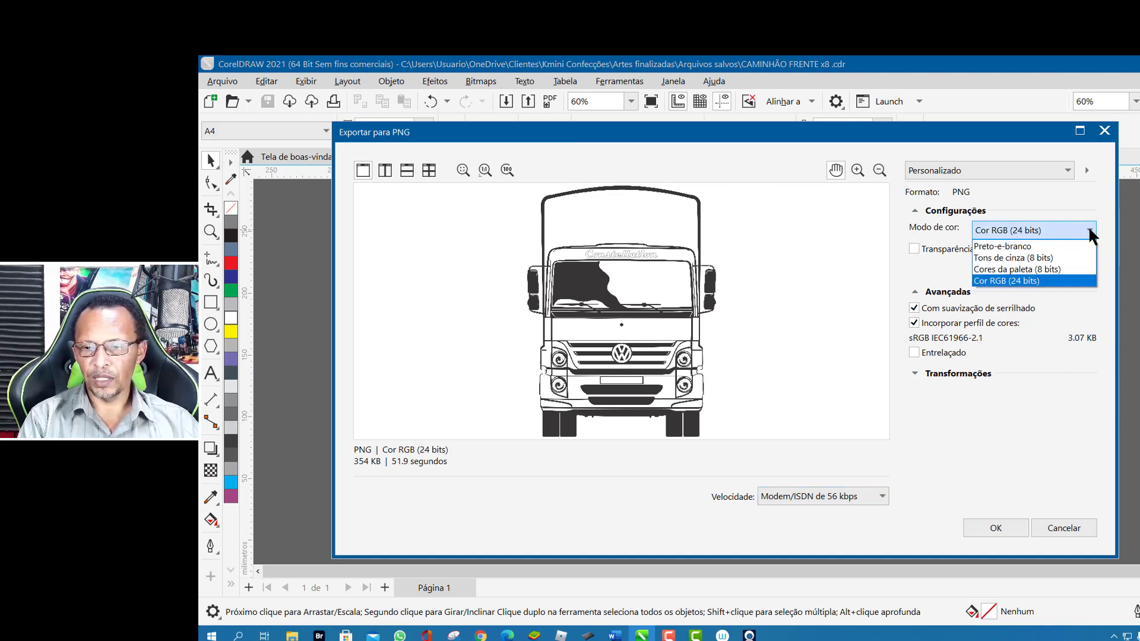
left_click(1028, 283)
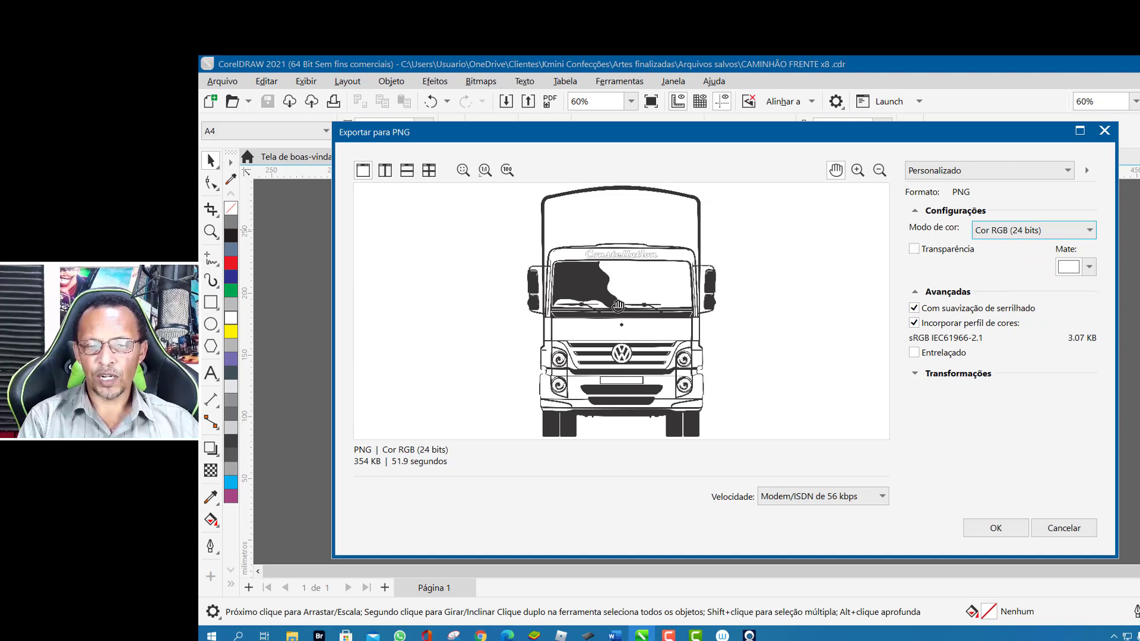
left_click(914, 249)
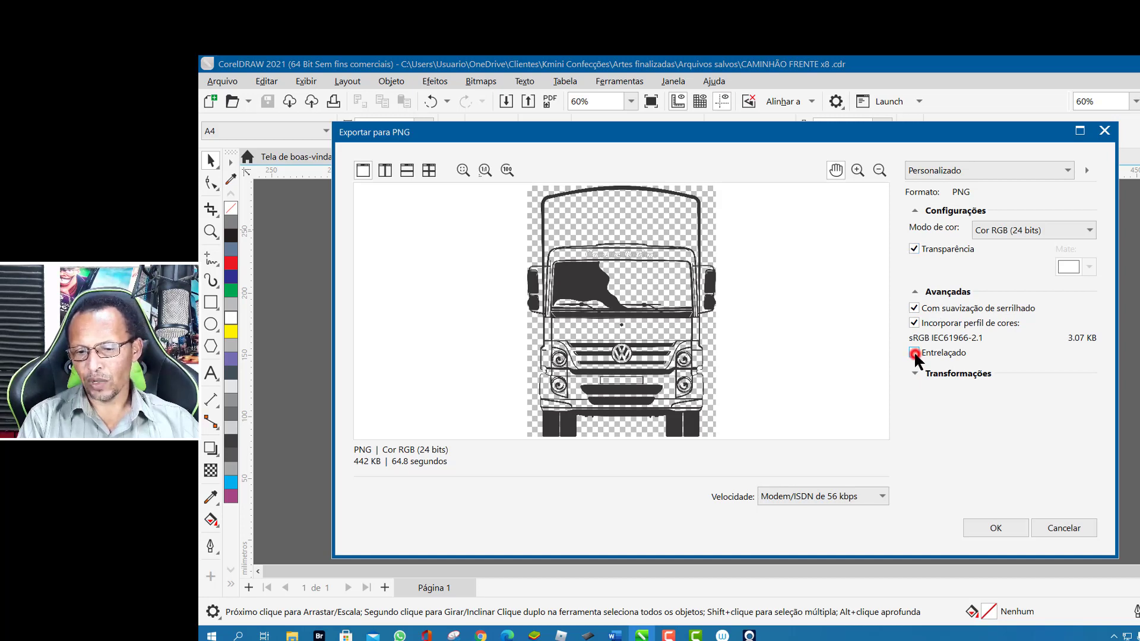
left_click(915, 353)
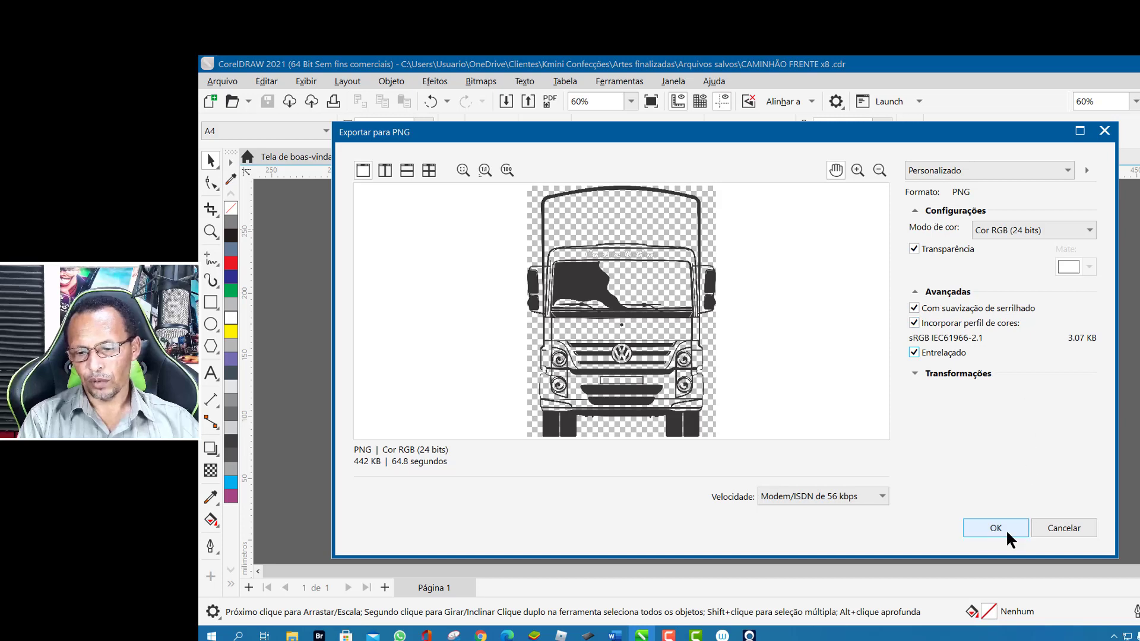
left_click(914, 374)
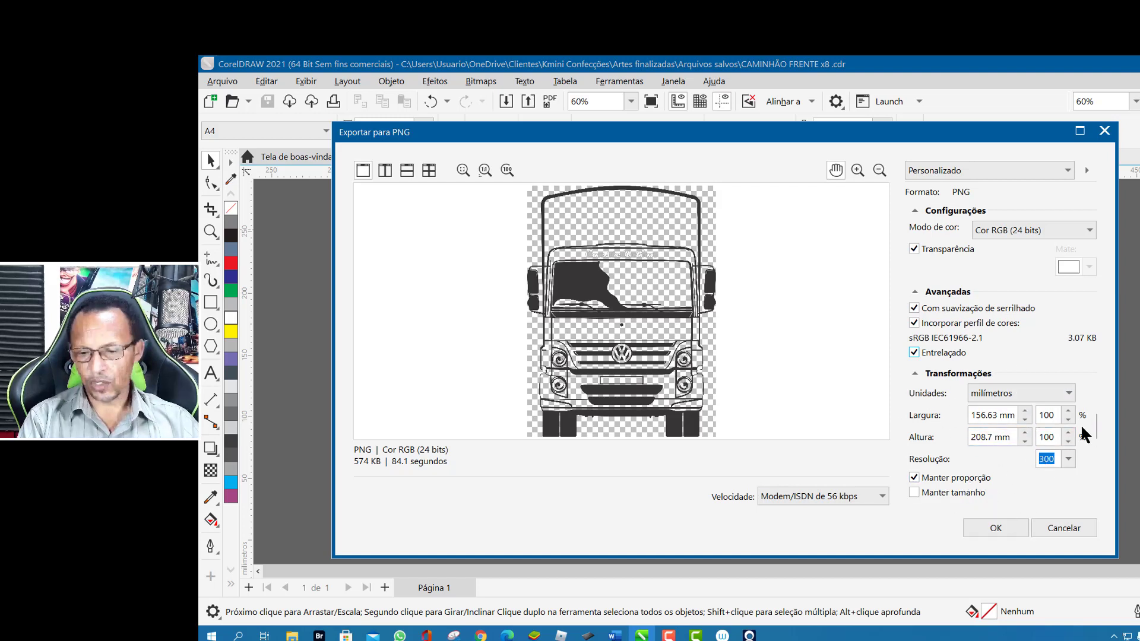
left_click(996, 528)
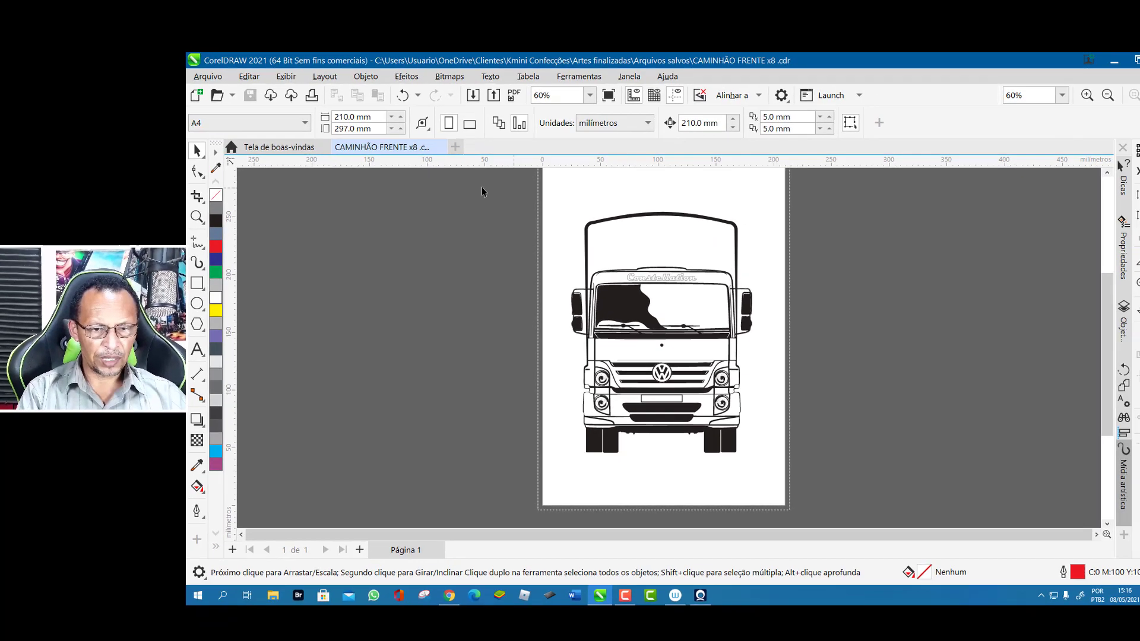
Step: Close CorelDRAW 2021 and launch CorelDRAW X8 from its desktop shortcut
left_click(419, 294)
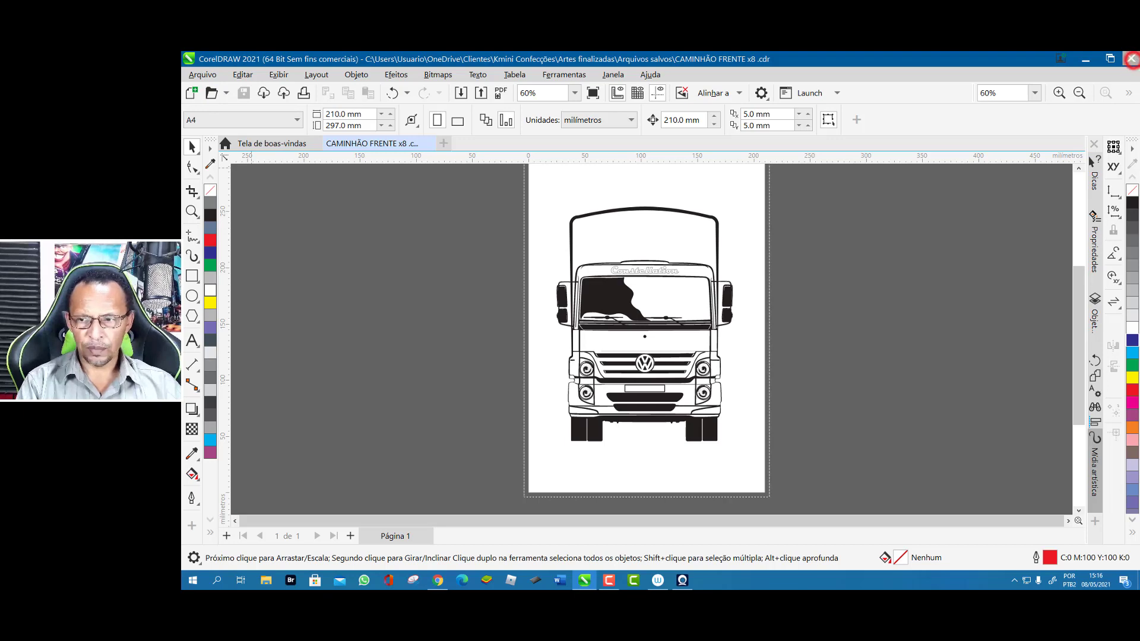
left_click(1131, 60)
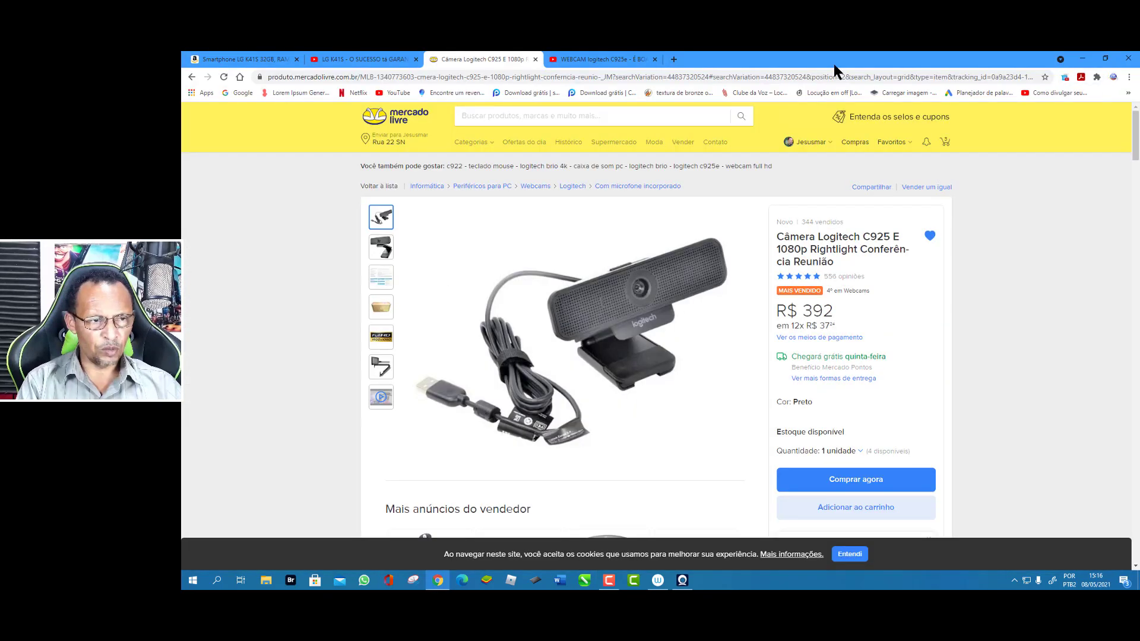
left_click(1134, 582)
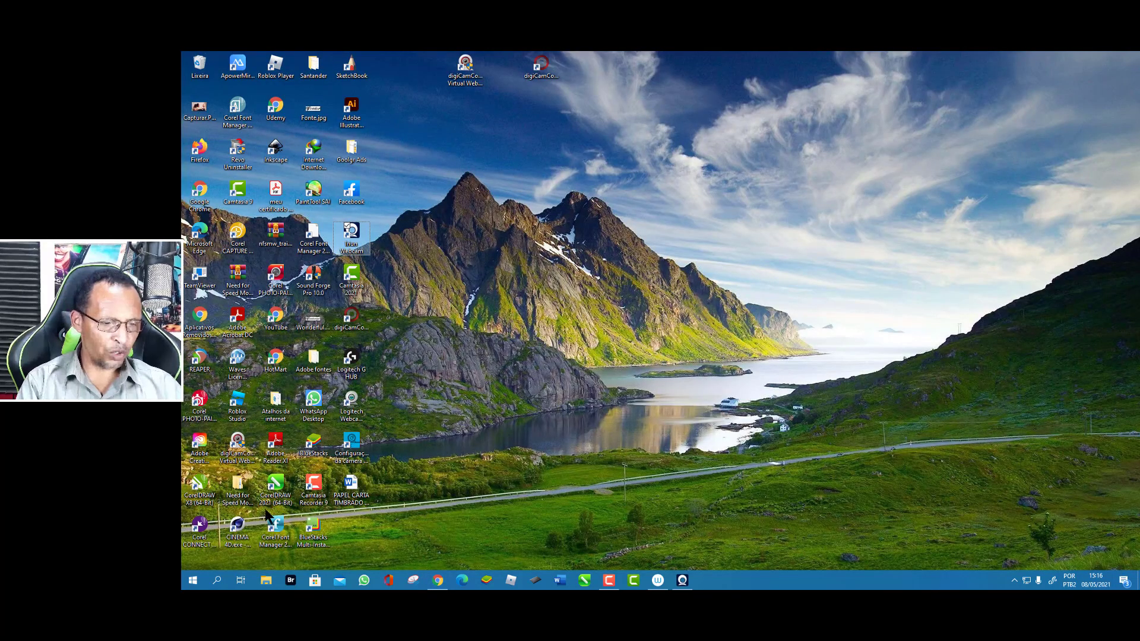
left_click(202, 485)
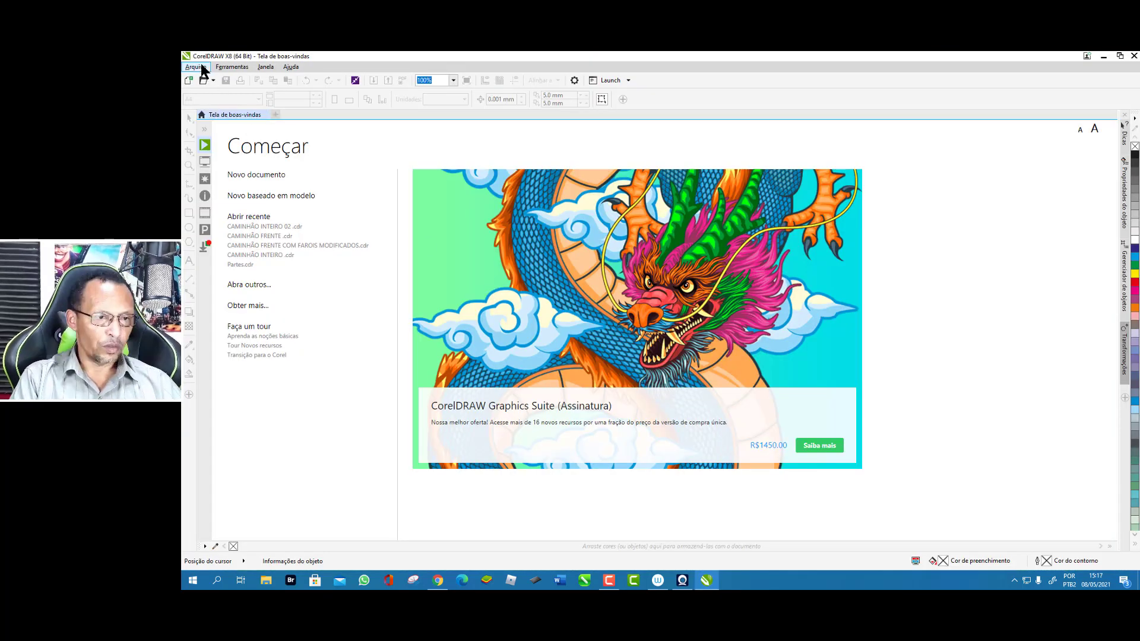
Step: Open CAMINHÃO FRENTE x8 .cdr from Arquivos salvos, browsing with Ícones grandes view
left_click(197, 68)
left_click(205, 101)
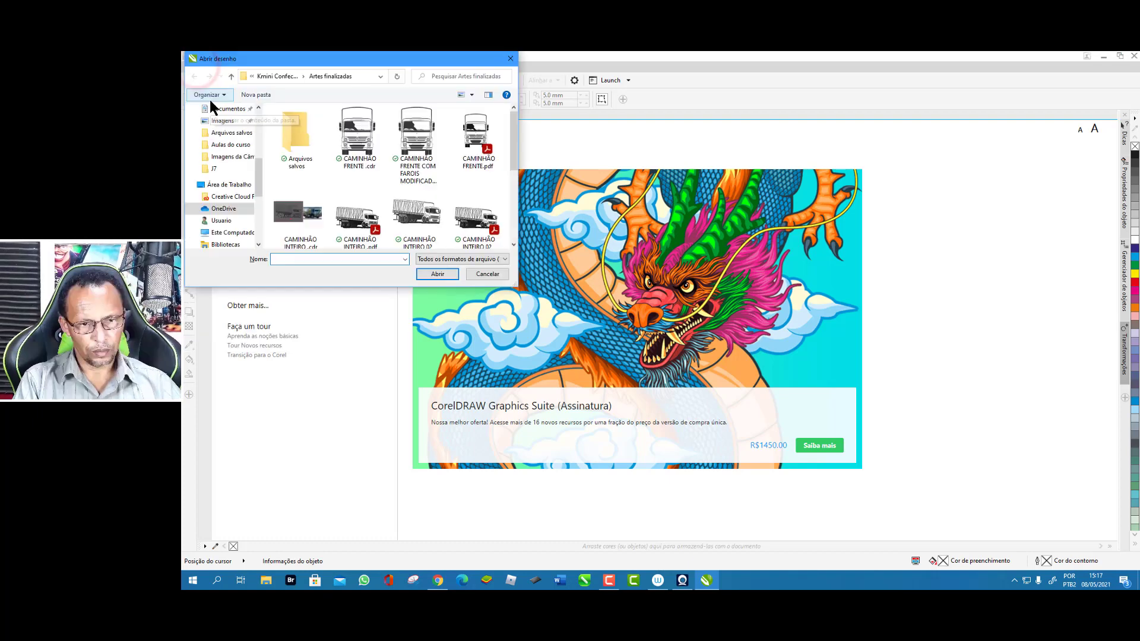
double_click(299, 136)
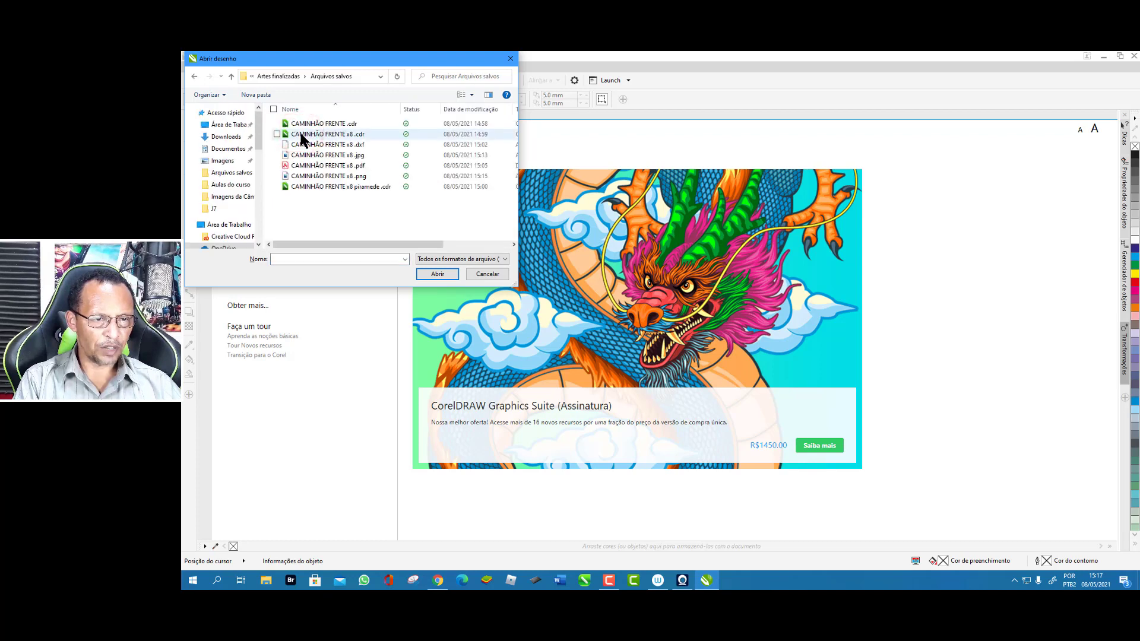
left_click(472, 95)
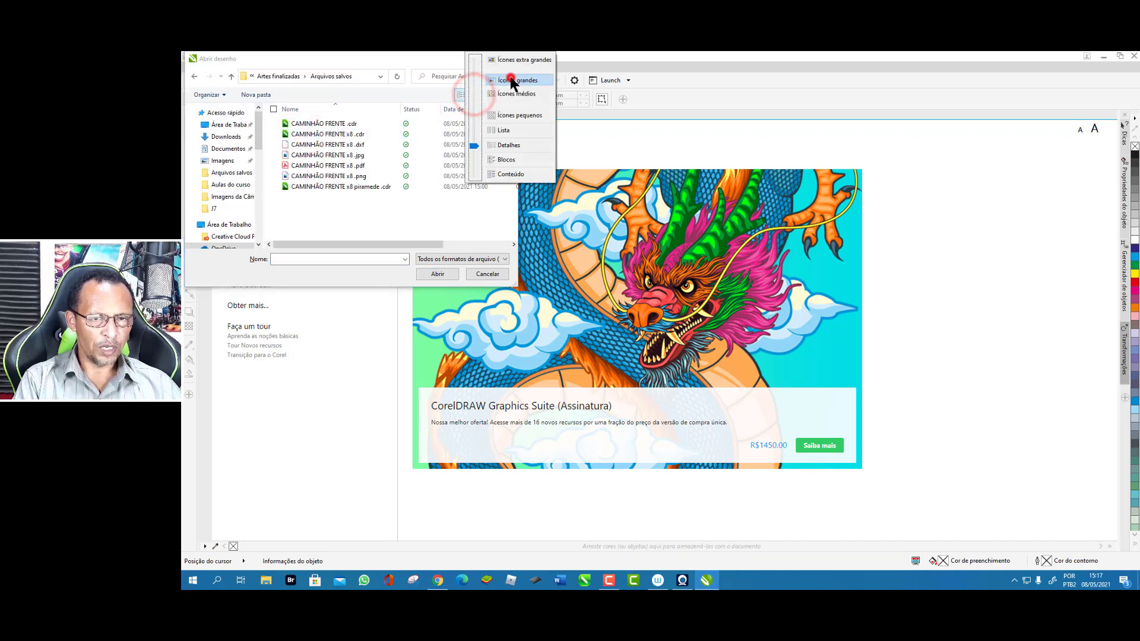
left_click(512, 80)
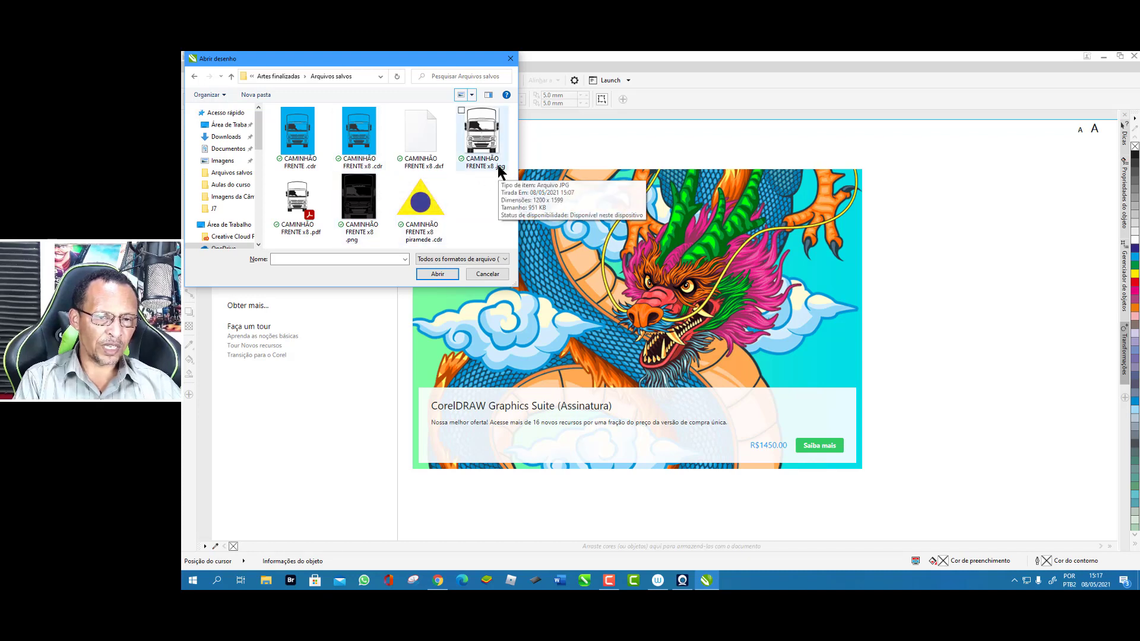
left_click(367, 133)
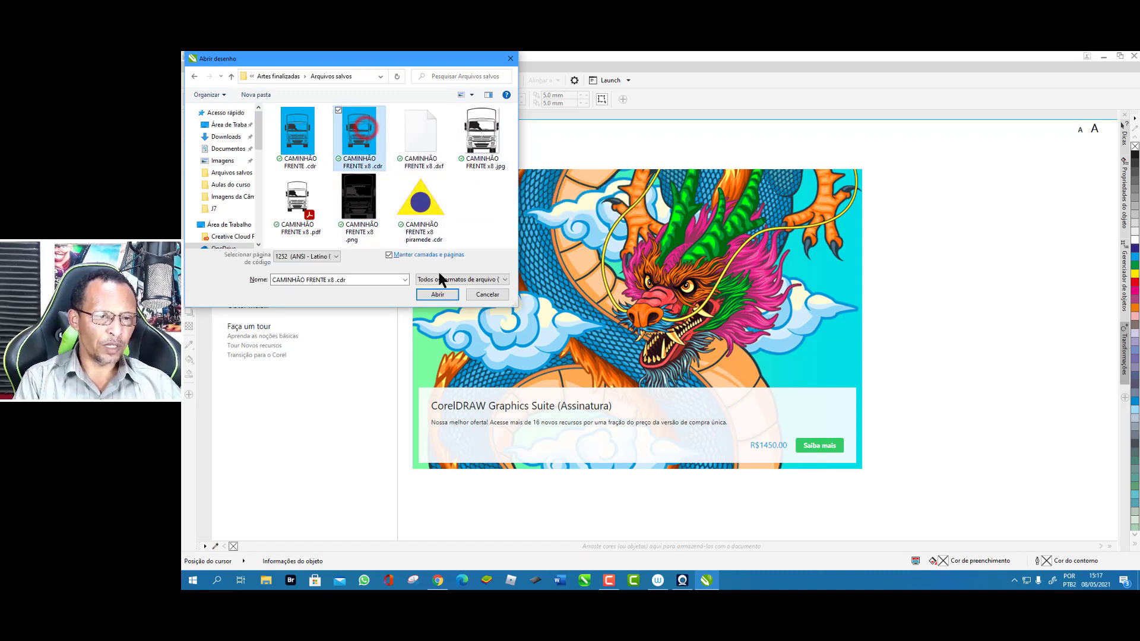
left_click(437, 292)
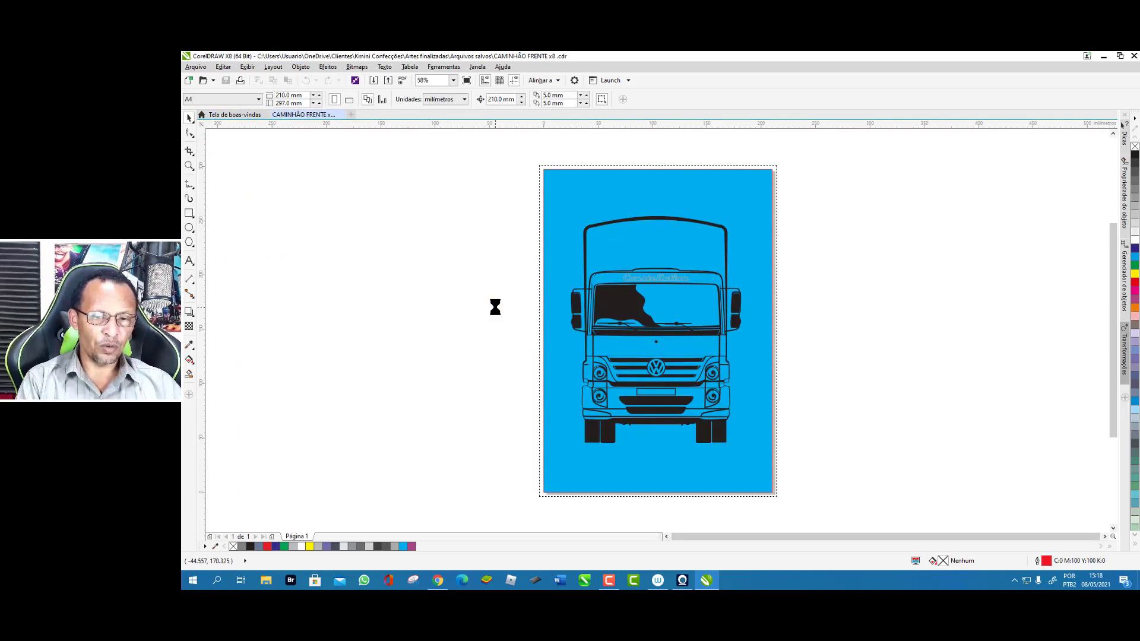
Step: Zoom in and out around the truck drawing to inspect its lines for flaws
left_click(495, 307)
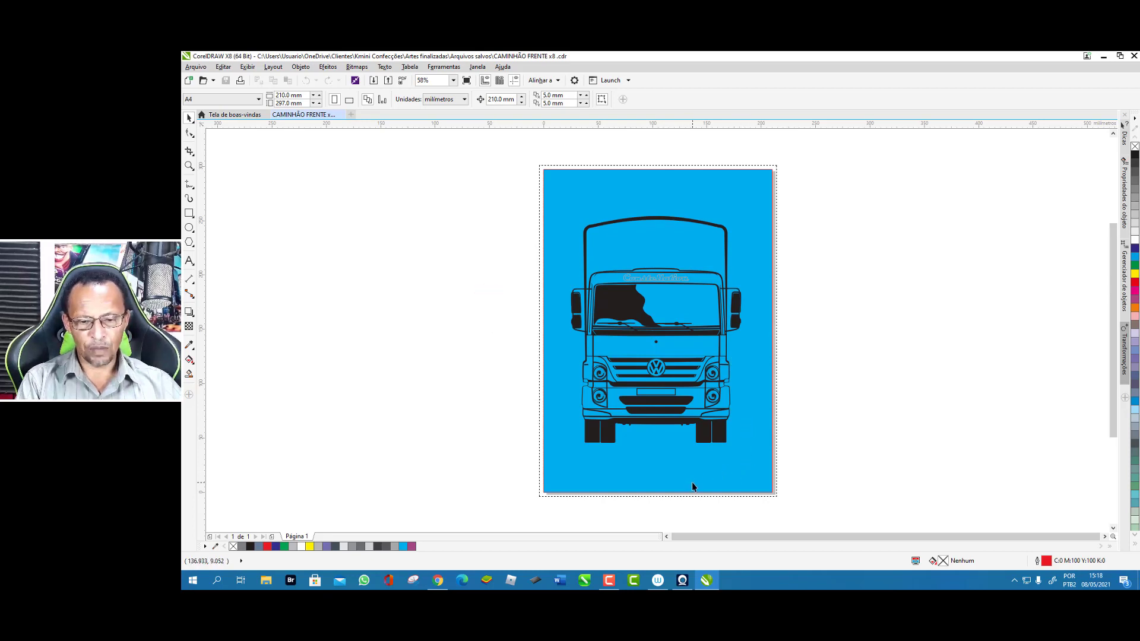
scroll(692, 482, "up", 3)
scroll(648, 445, "up", 3)
scroll(649, 446, "down", 3)
scroll(654, 437, "down", 3)
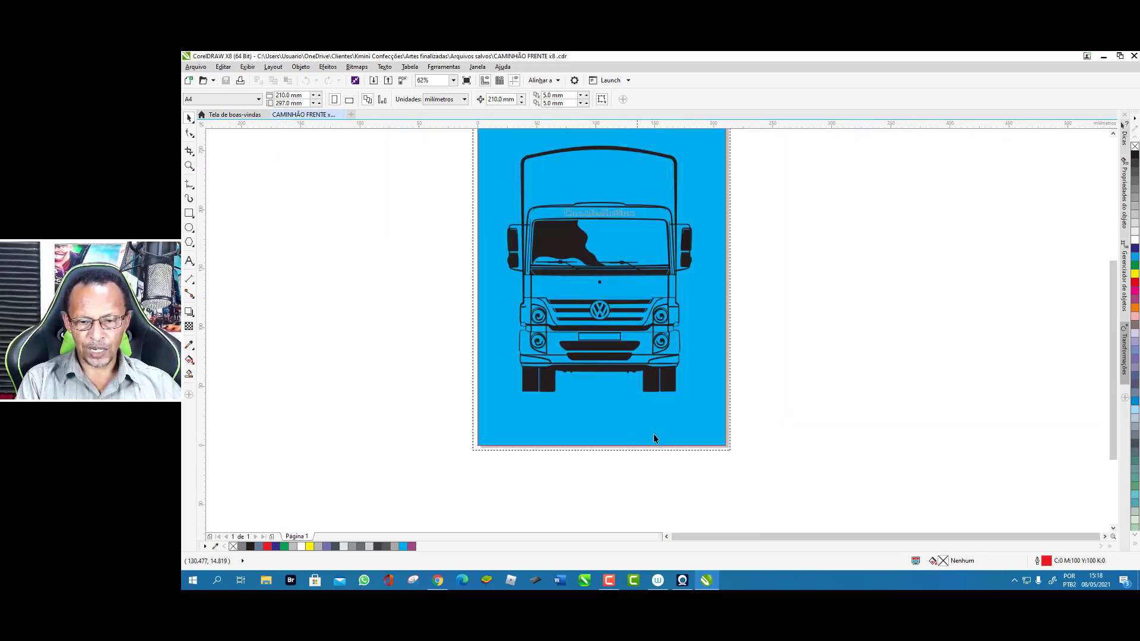
scroll(683, 436, "up", 2)
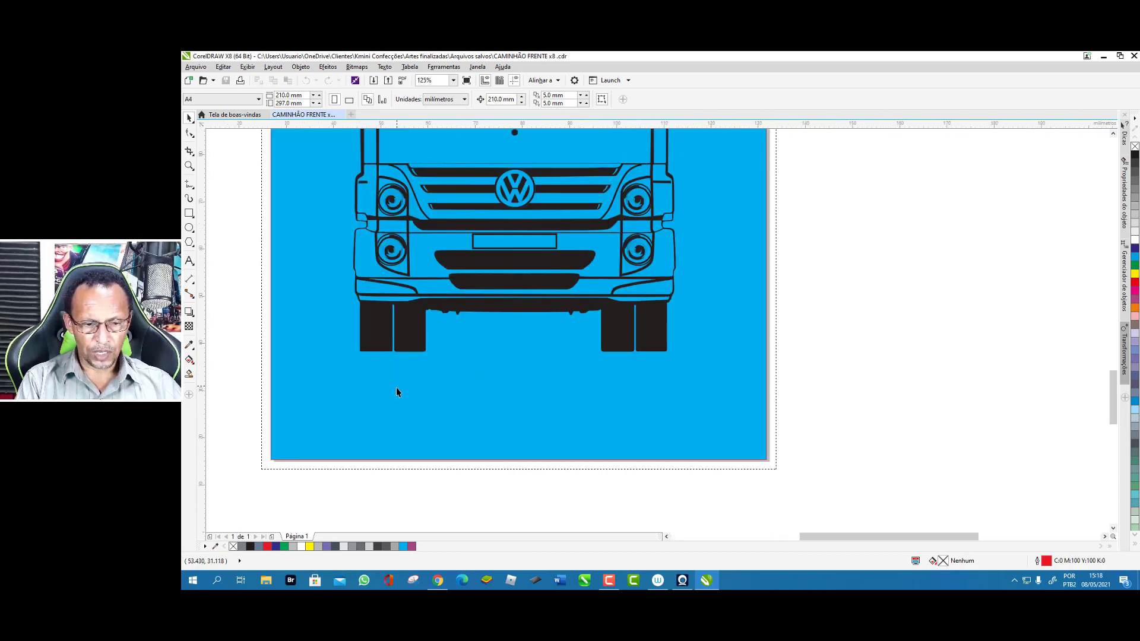
scroll(452, 409, "up", 2)
scroll(454, 410, "down", 1)
scroll(454, 414, "down", 3)
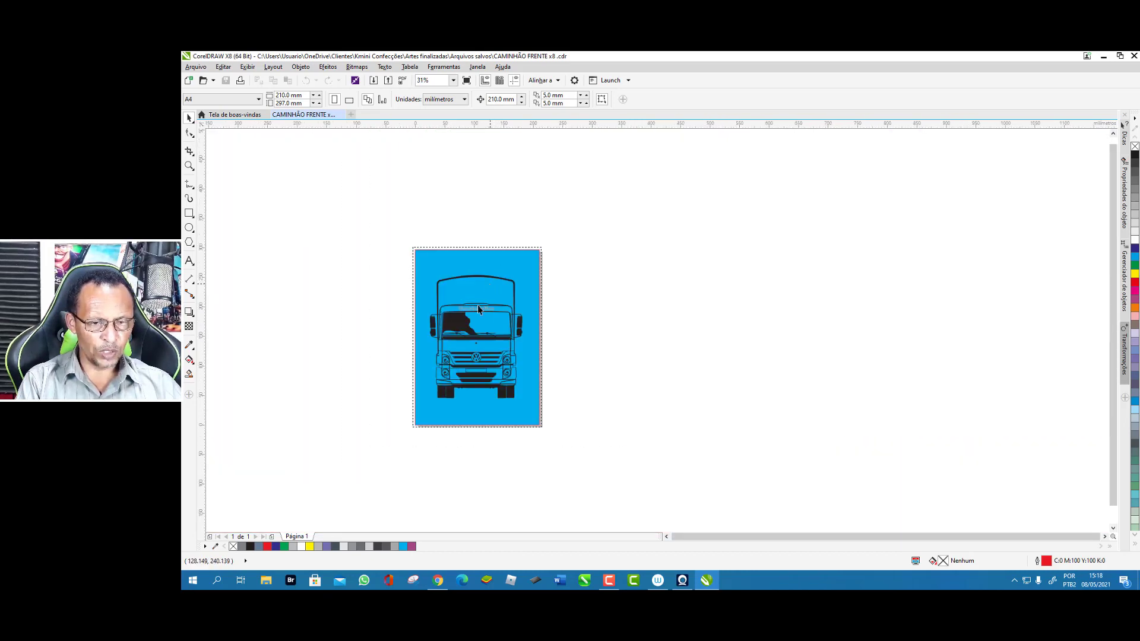
scroll(544, 295, "up", 2)
scroll(543, 295, "up", 1)
scroll(534, 279, "up", 2)
scroll(513, 225, "up", 2)
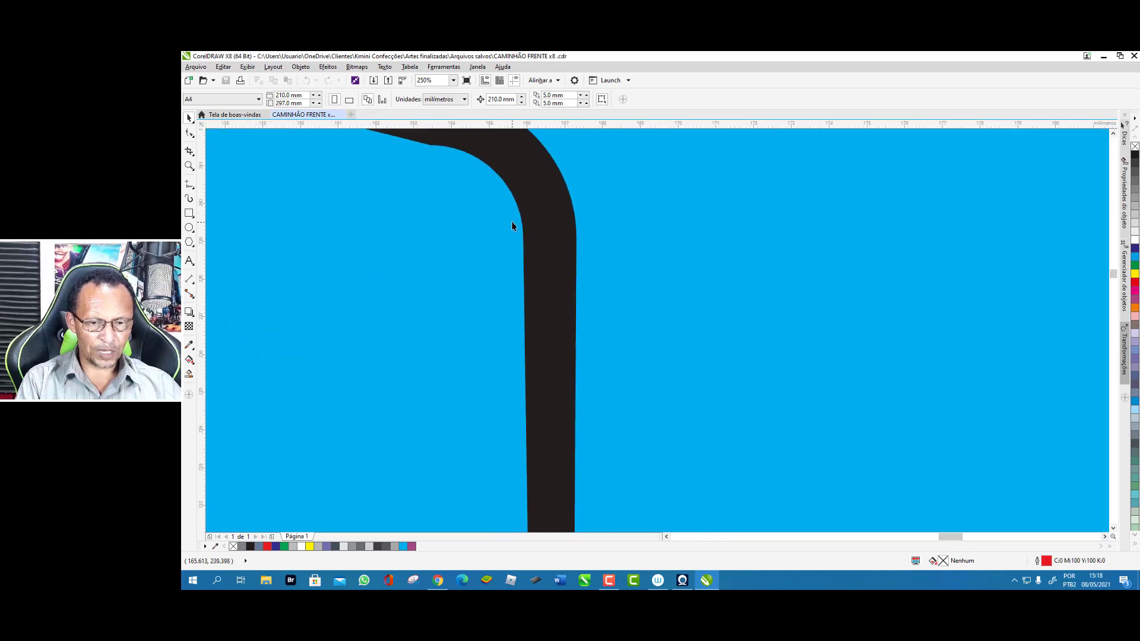
scroll(588, 231, "up", 1)
scroll(612, 237, "down", 1)
scroll(615, 237, "down", 2)
scroll(615, 237, "down", 2)
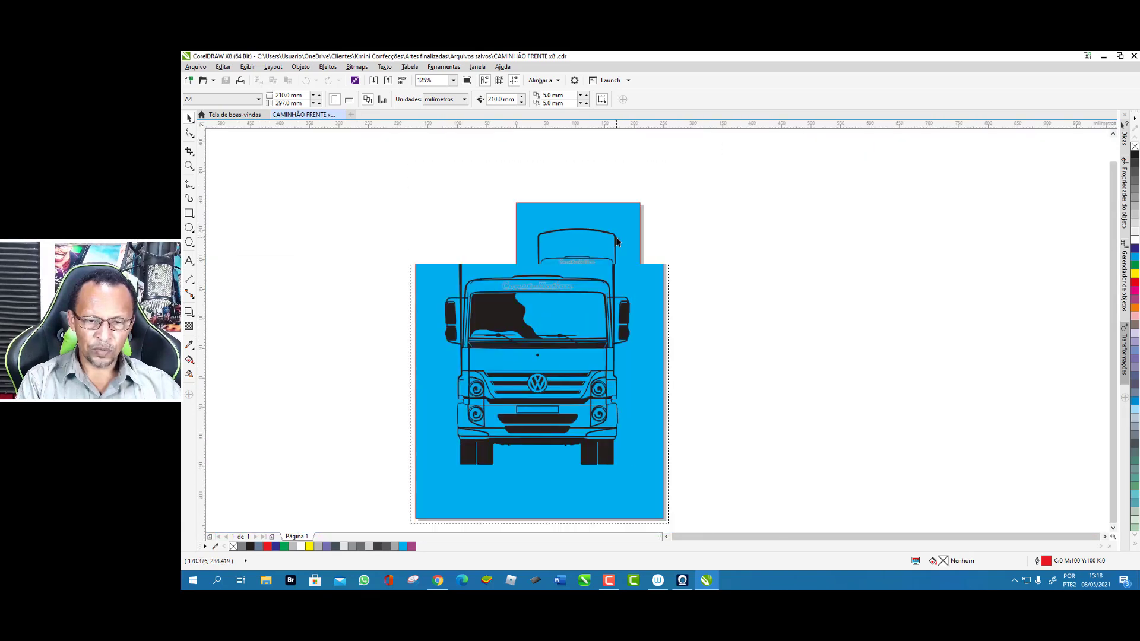
scroll(615, 237, "down", 3)
scroll(601, 233, "up", 2)
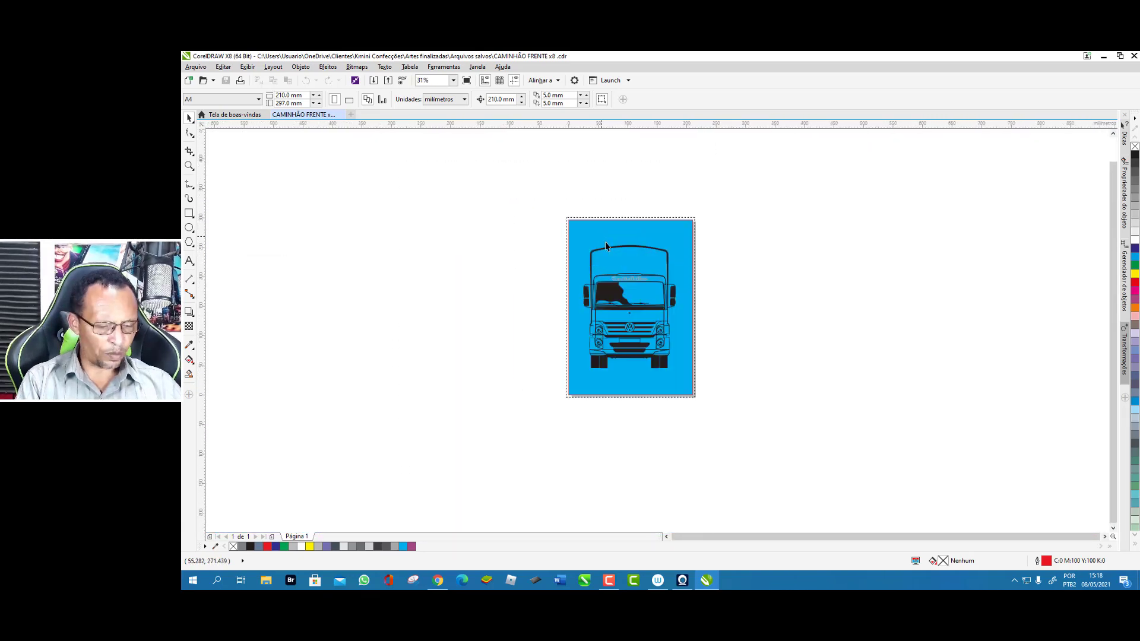
Step: Fit the whole truck page in view, recheck it, then return to the Arquivos salvos folder
key("shift+F4")
left_click(440, 210)
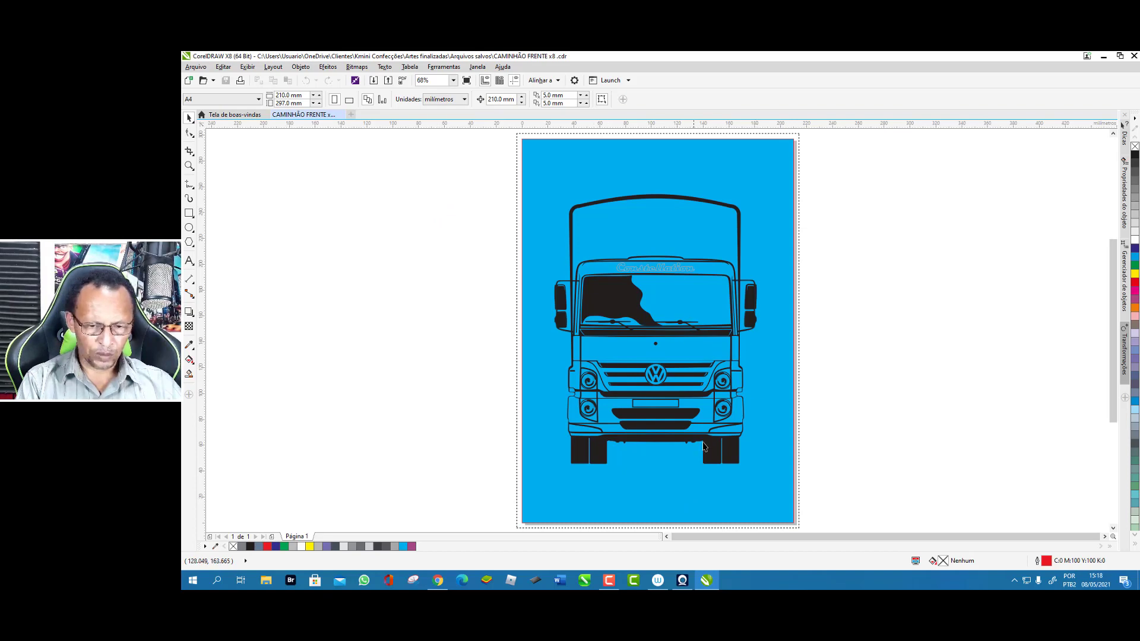
scroll(707, 448, "up", 2)
scroll(712, 454, "up", 3)
scroll(713, 454, "down", 3)
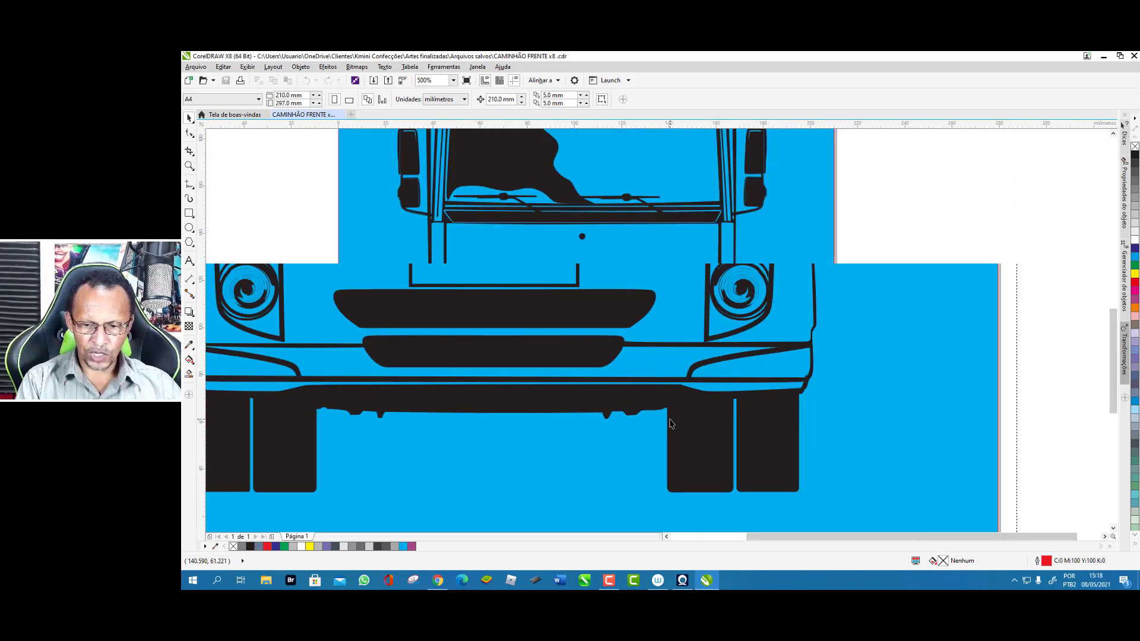
scroll(689, 439, "down", 1)
scroll(671, 424, "down", 1)
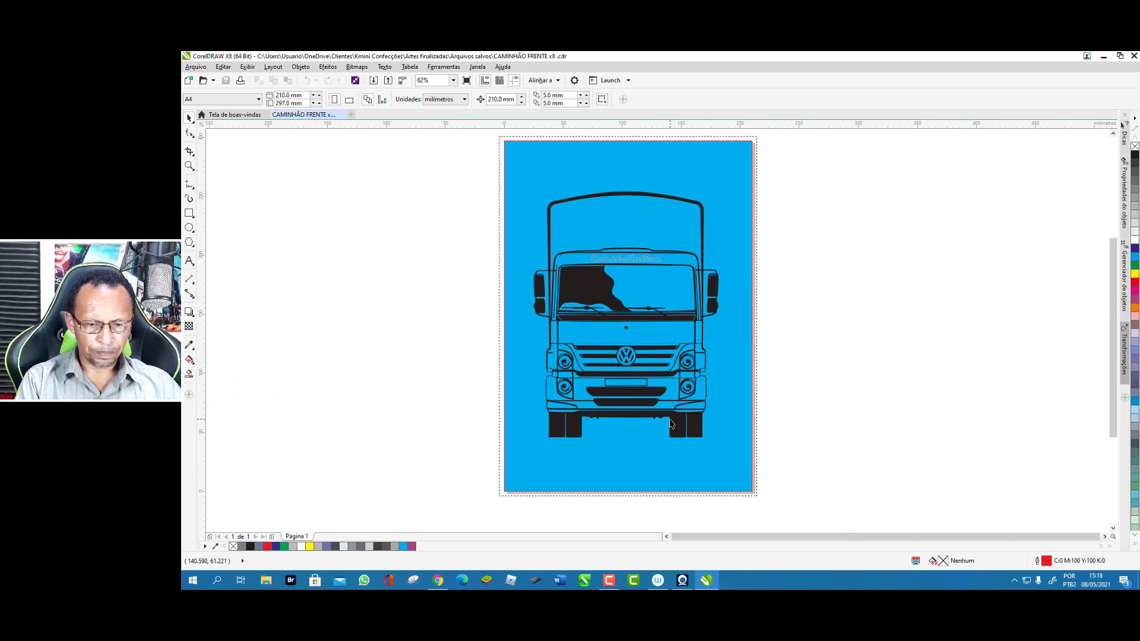
left_click(266, 581)
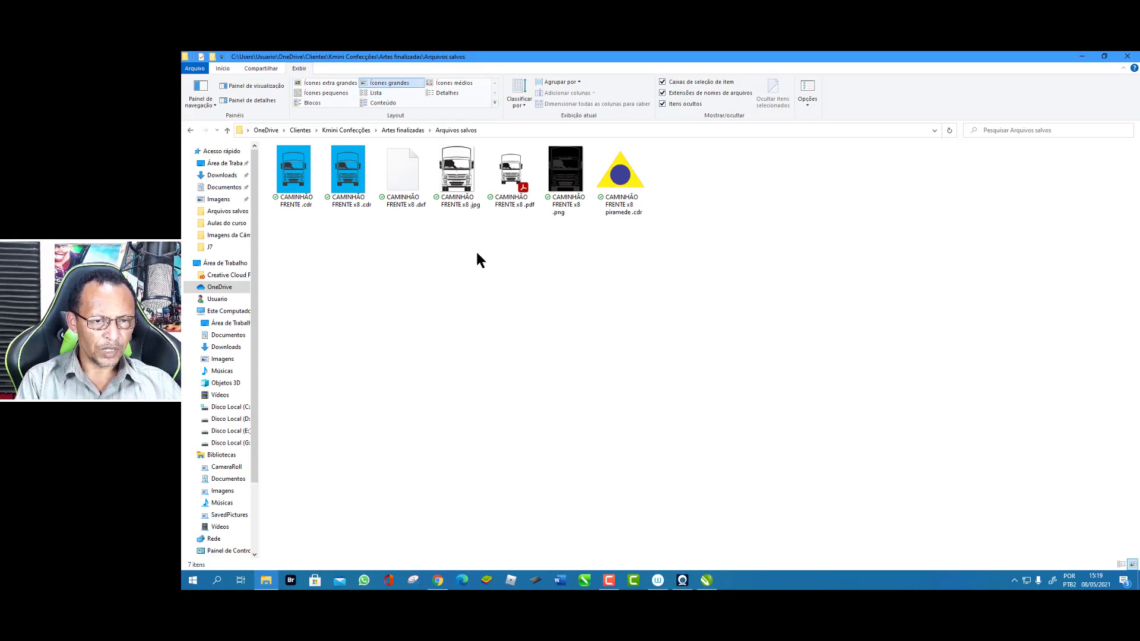
Step: Open CAMINHÃO FRENTE x8 .jpg in Photos and zoom into the Constellation lettering
left_click(458, 183)
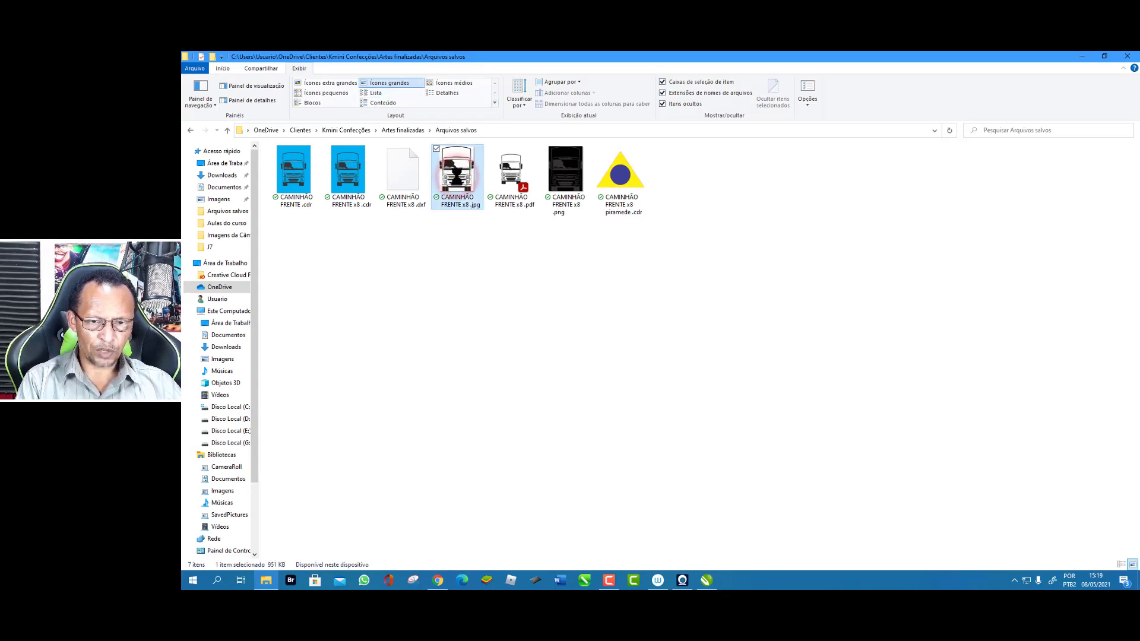
double_click(458, 176)
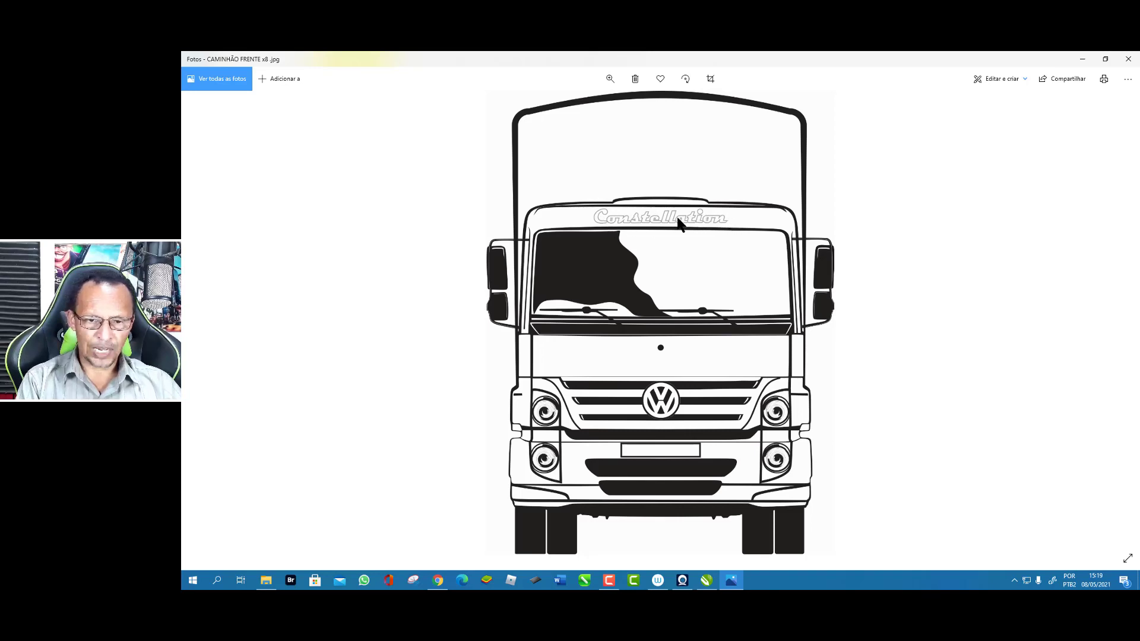
left_click(609, 78)
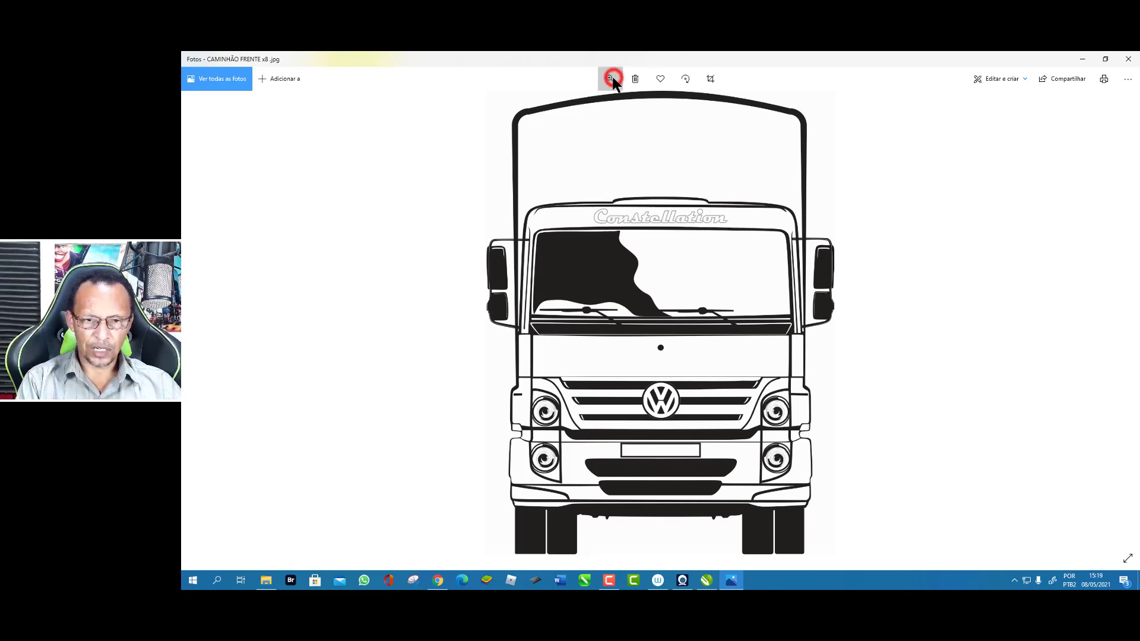
left_click(565, 104)
left_click_drag(581, 109, 583, 106)
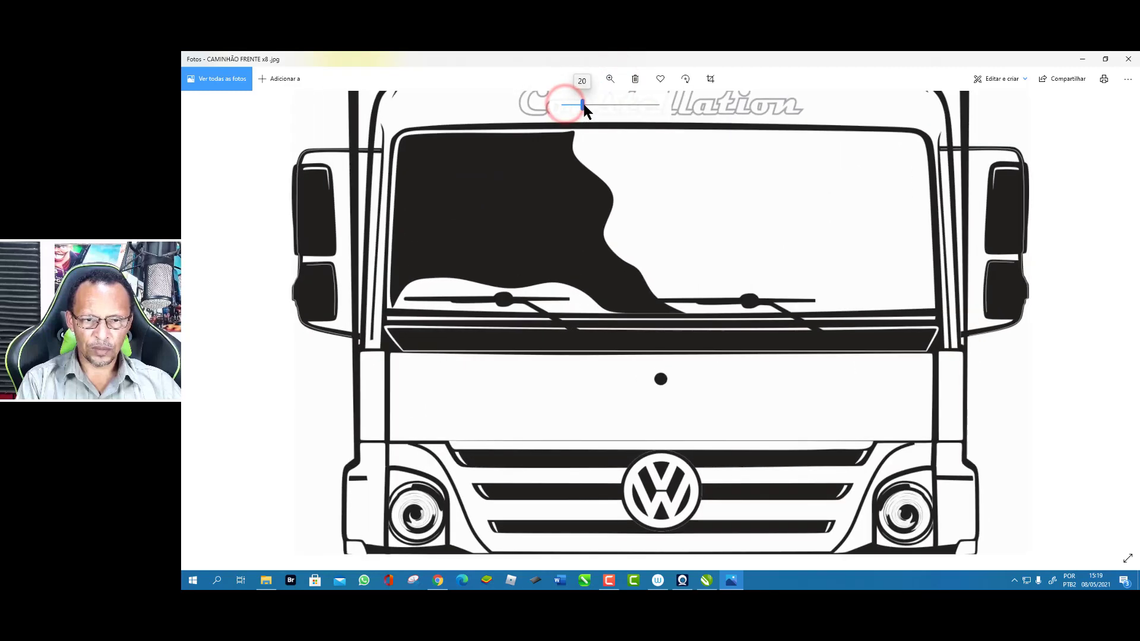
left_click_drag(664, 156, 663, 303)
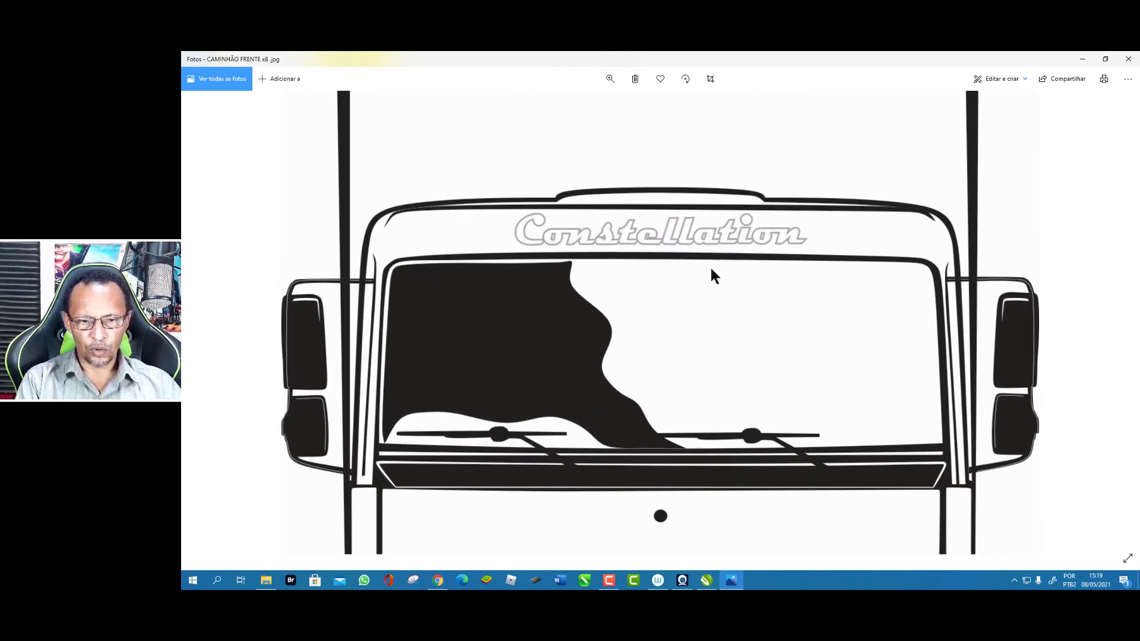
Step: Zoom the Photos view back out to the full truck and minimise the window
left_click(609, 78)
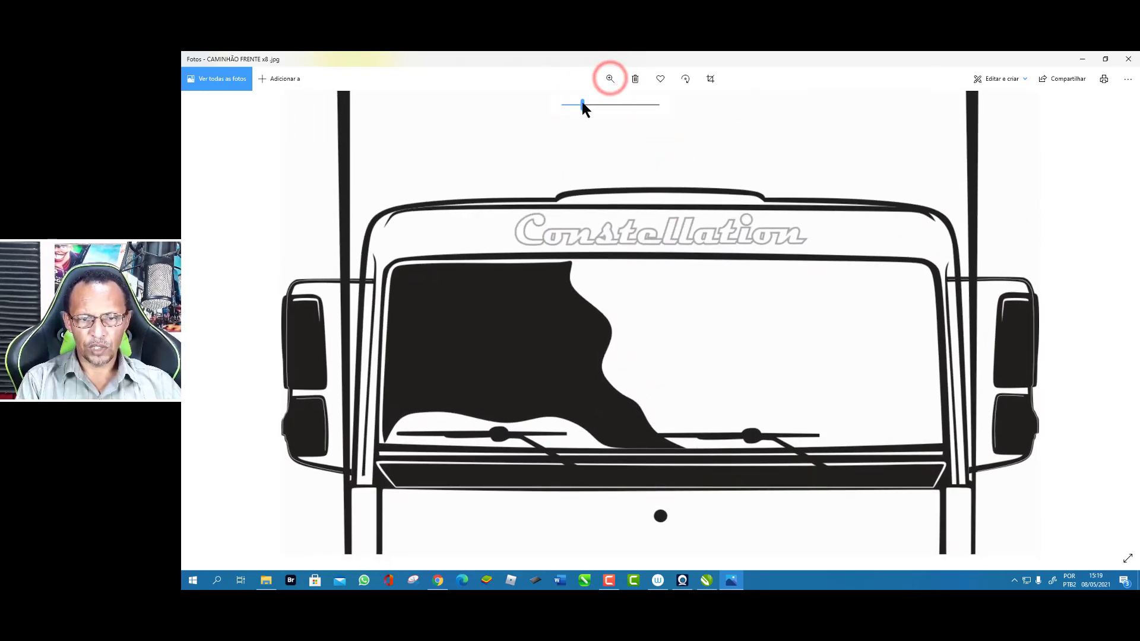
left_click_drag(582, 103, 565, 105)
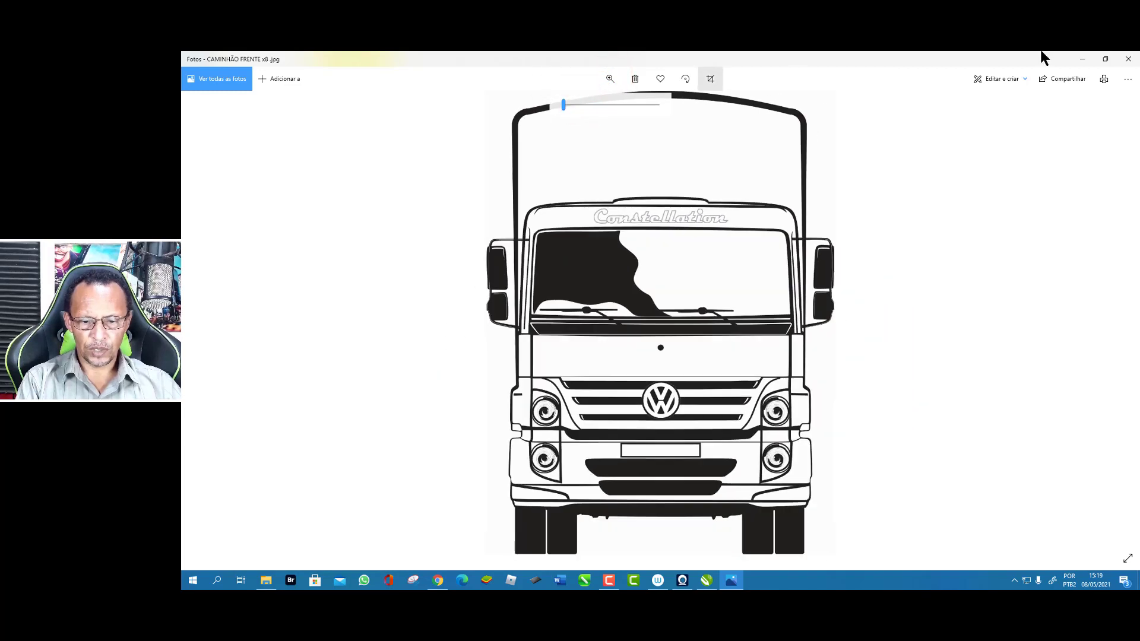
left_click(1079, 59)
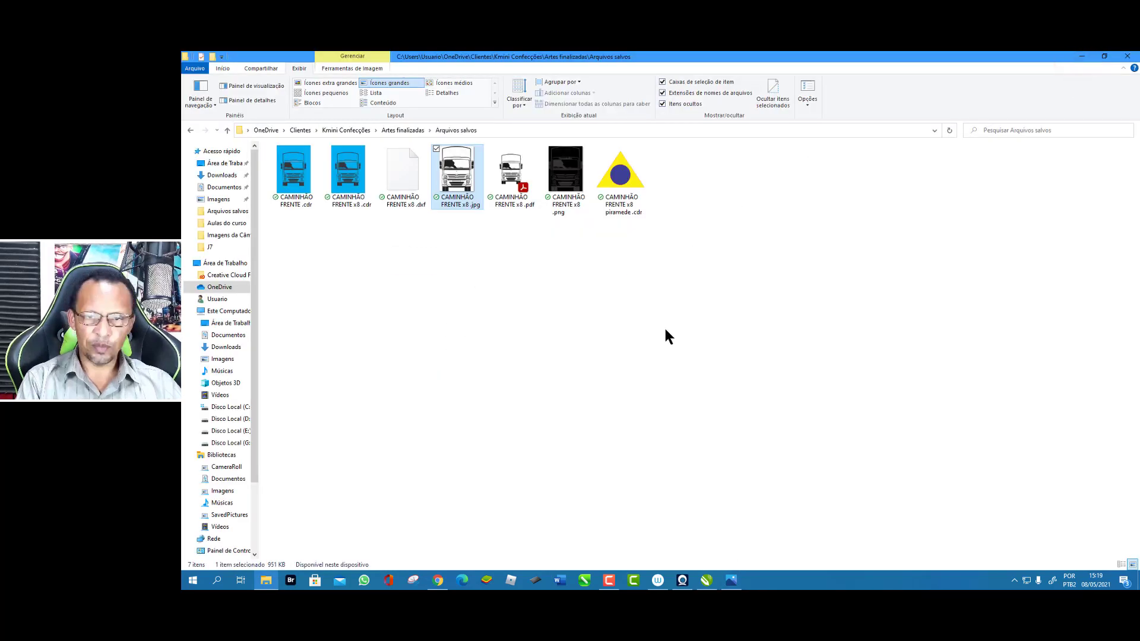
Step: View the exported x8 PDF maximised in Acrobat, scroll the page, then minimise Acrobat
left_click(666, 332)
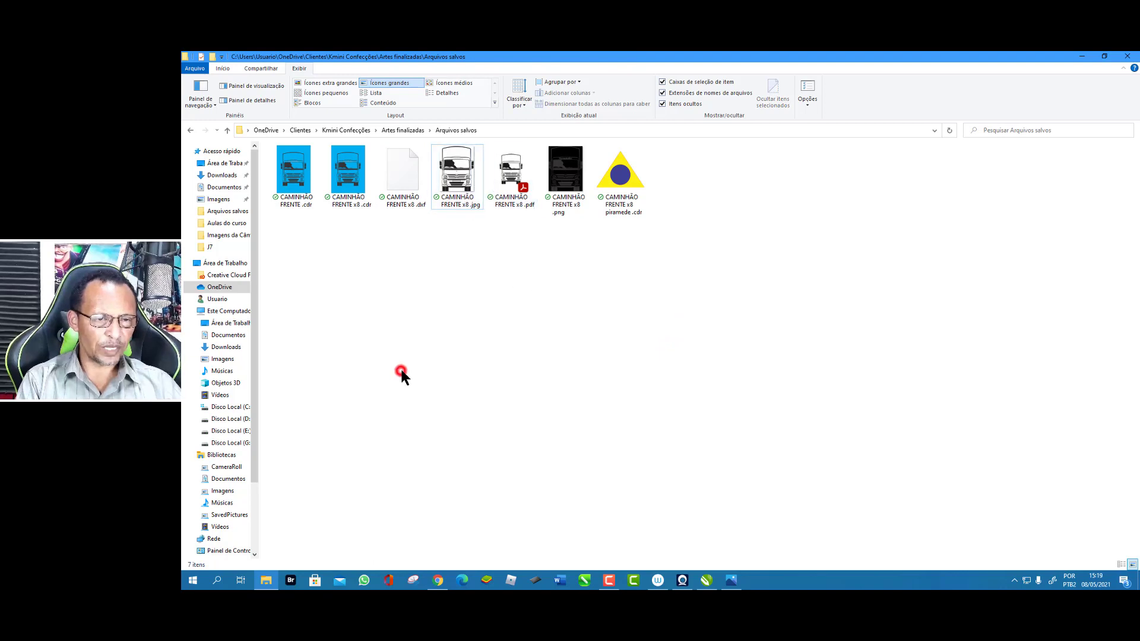
key("Right")
key("Return")
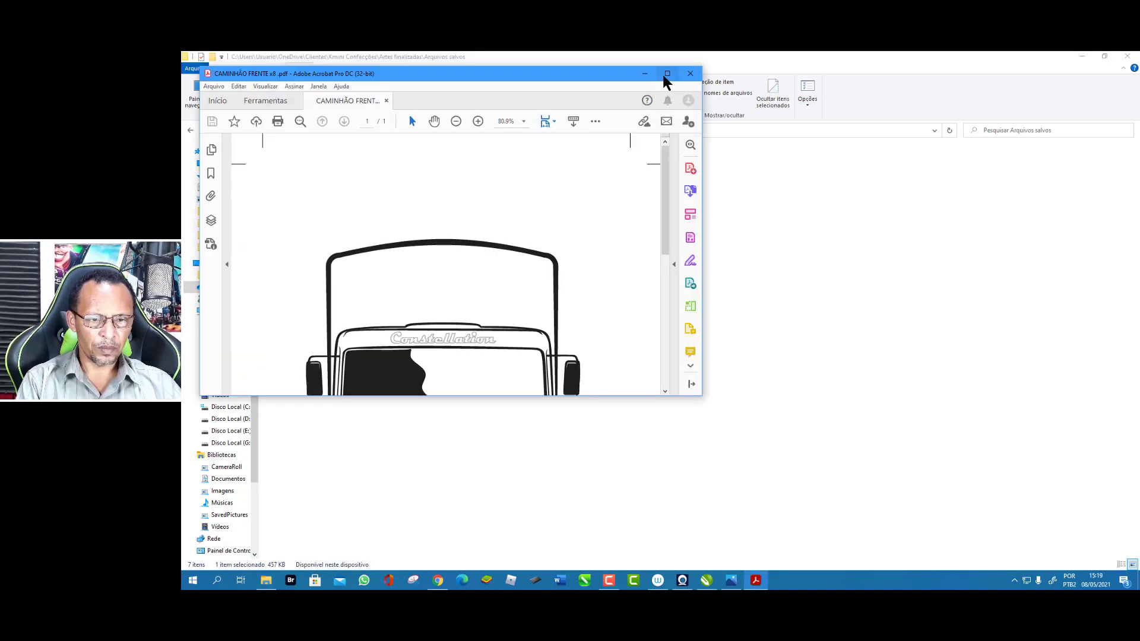
left_click(667, 74)
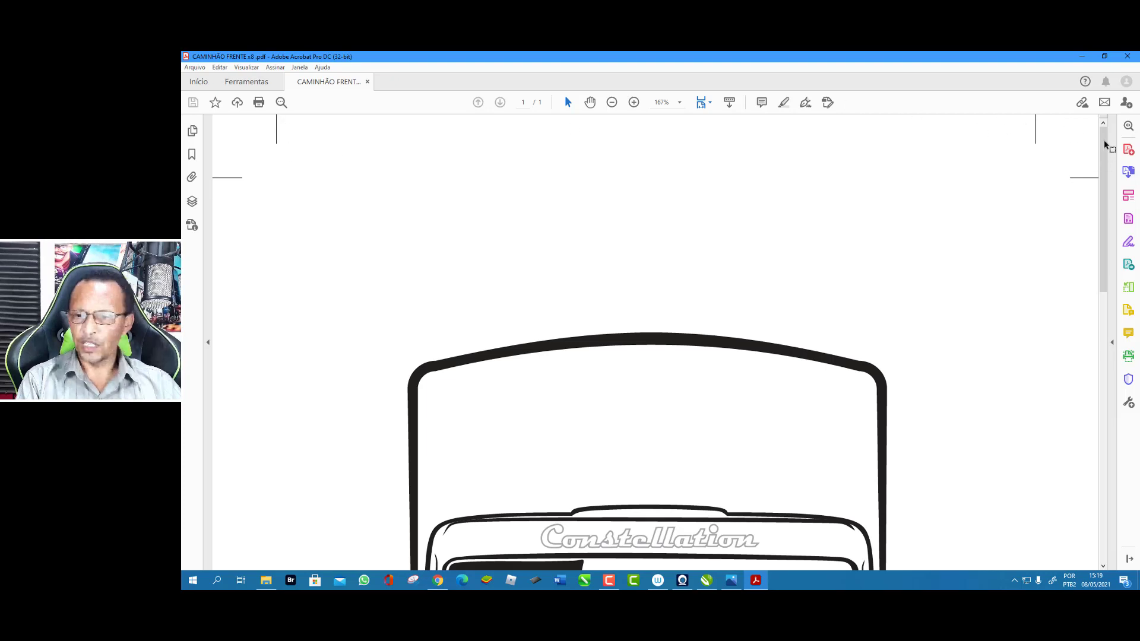
mouse_move(1103, 142)
left_mouse_down()
mouse_move(1091, 373)
mouse_move(1107, 459)
left_mouse_up()
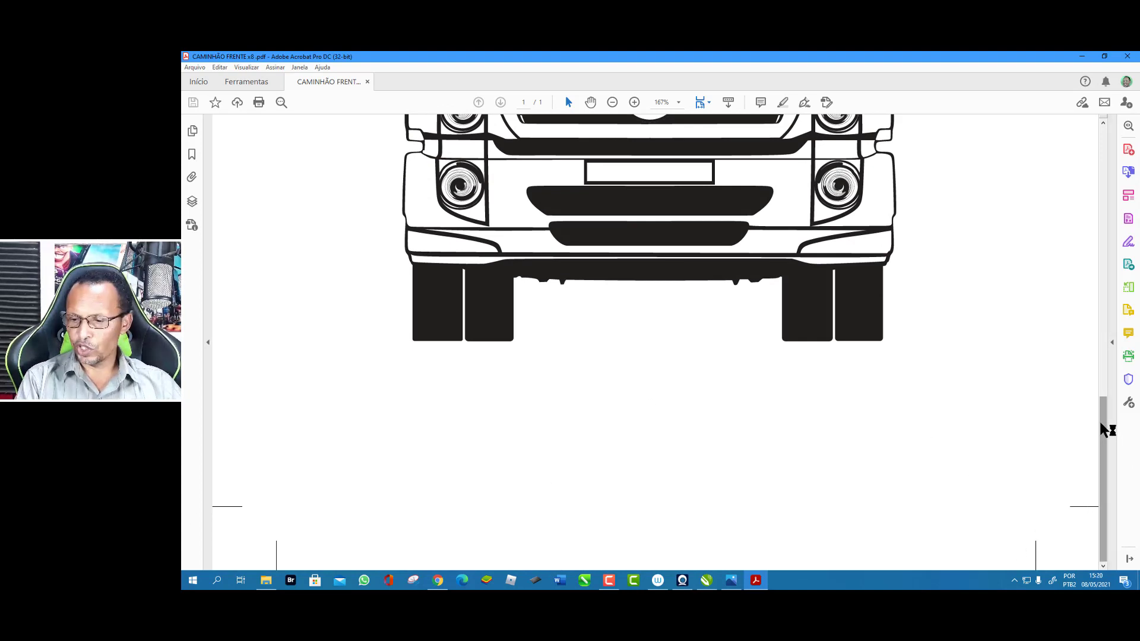
mouse_move(1105, 421)
left_mouse_down()
mouse_move(1087, 197)
mouse_move(1094, 141)
mouse_move(1102, 345)
mouse_move(1094, 114)
left_mouse_up()
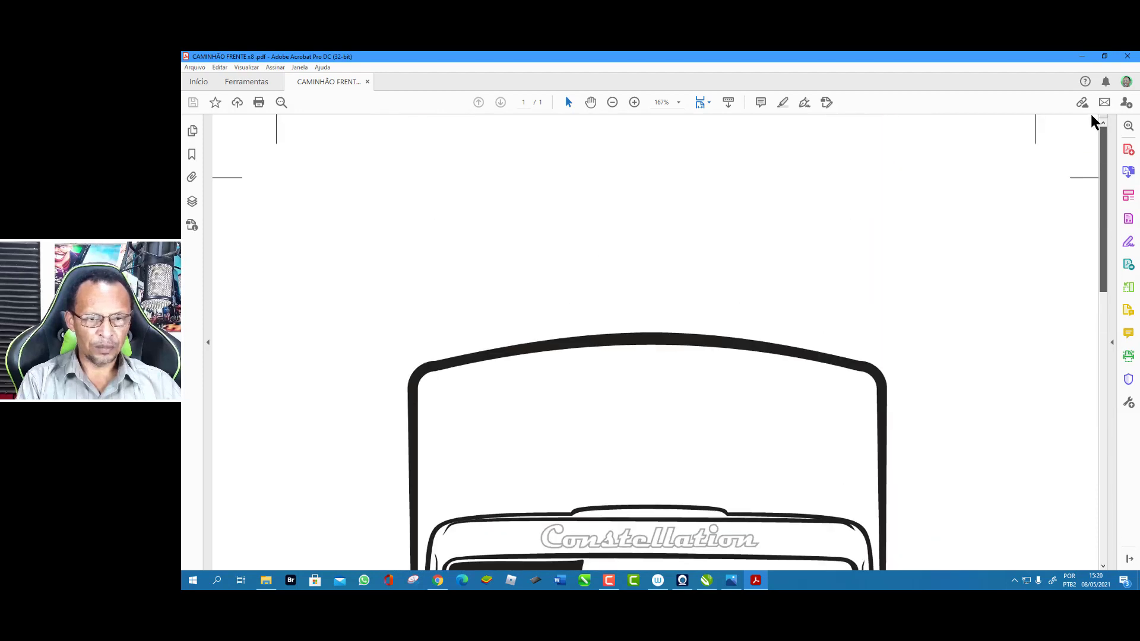
left_click(1082, 56)
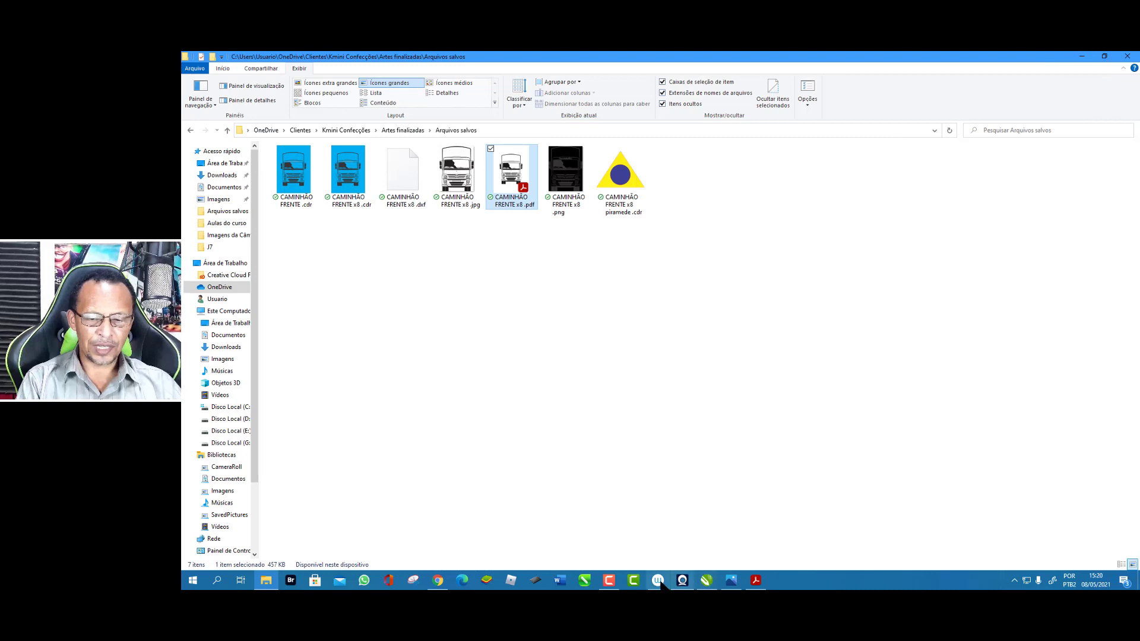